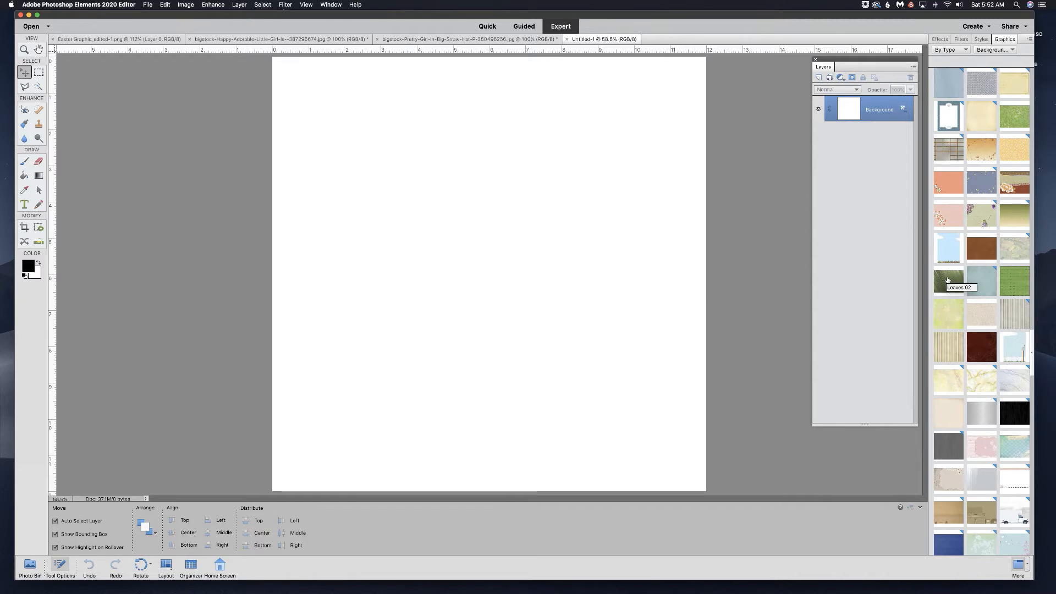
Step: Apply the Leaves 02 background to the blank page and place the Happy Easter graphic on it from the open files
drag(947, 281, 441, 229)
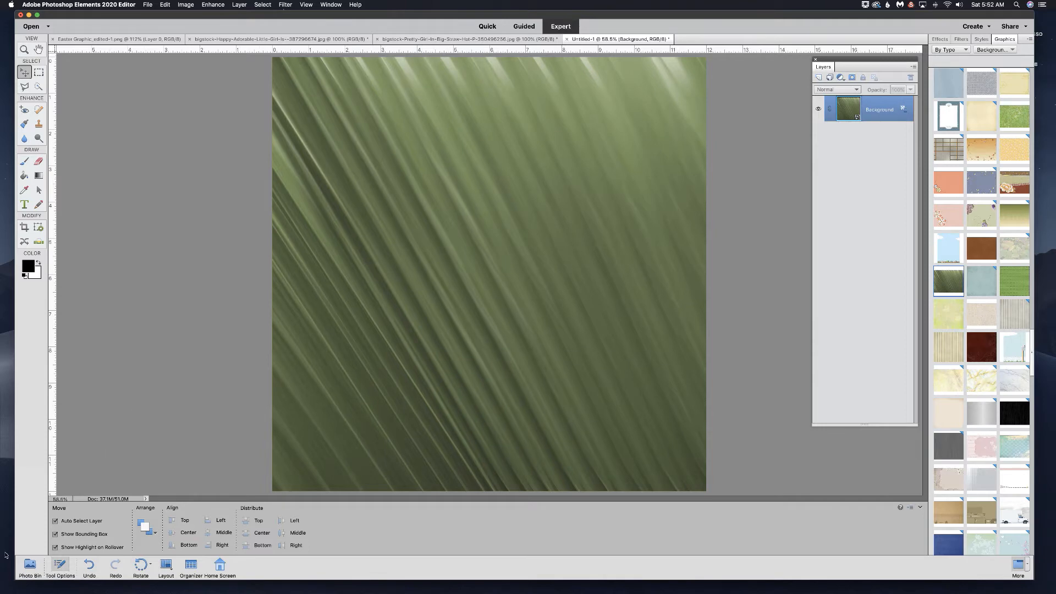
click(29, 564)
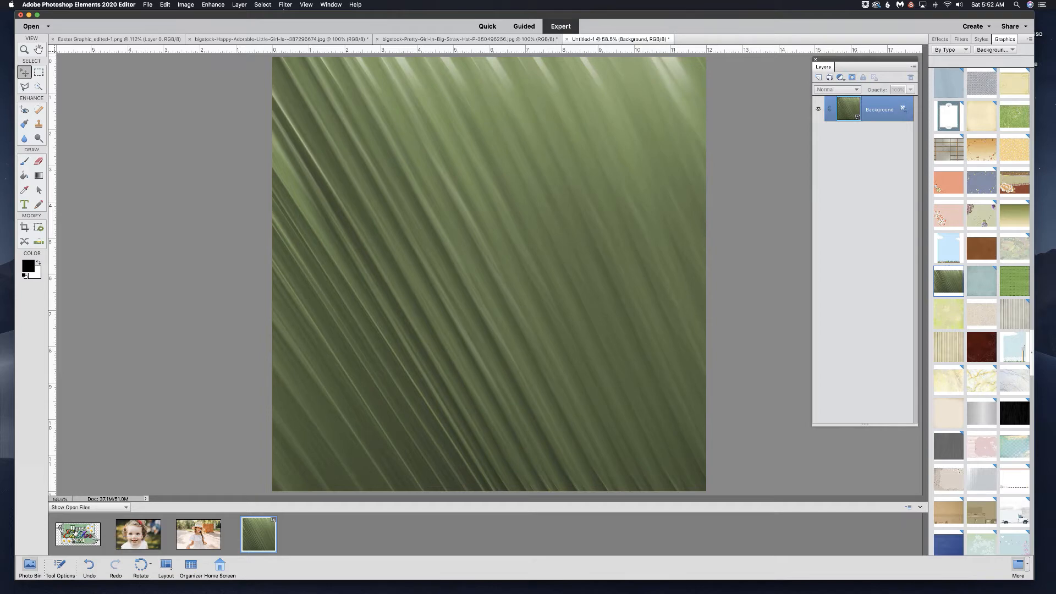
drag(75, 531, 414, 201)
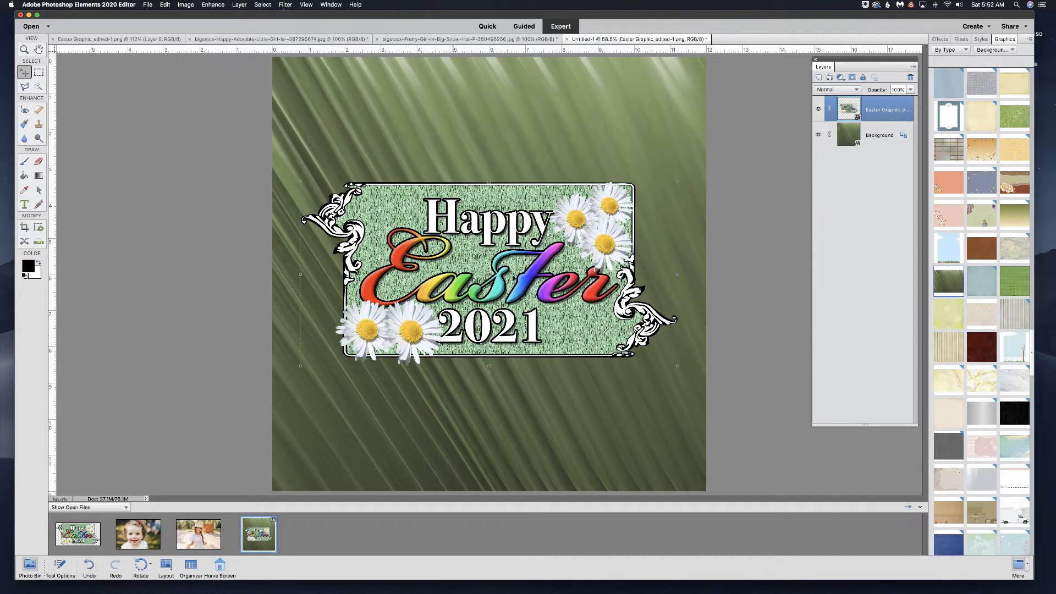
Step: Scale the Easter graphic proportionally to about 72% and move it to the page's upper-left corner
drag(677, 365, 571, 314)
drag(453, 230, 434, 117)
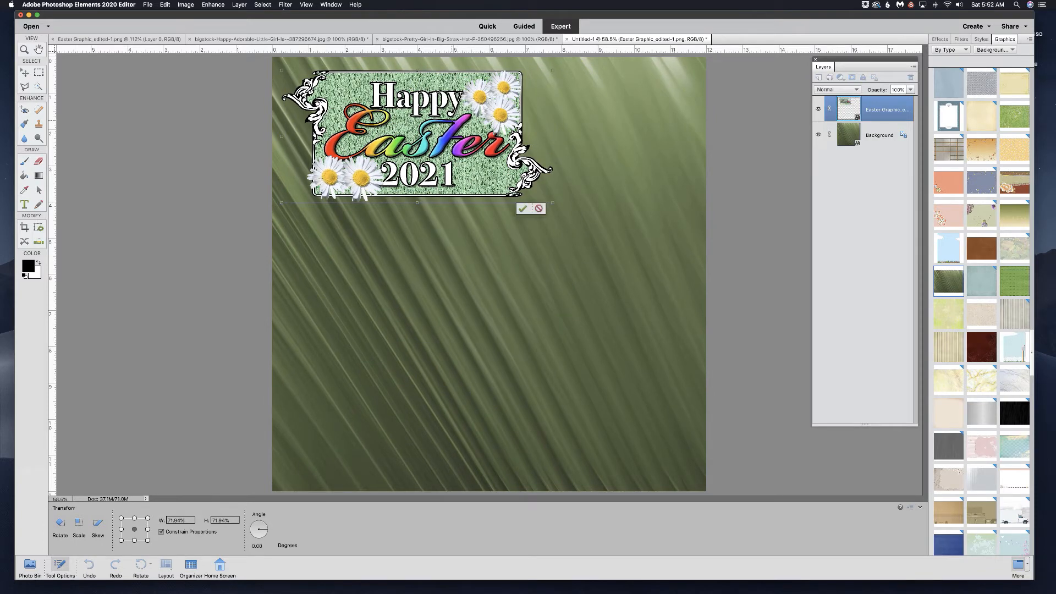
click(522, 209)
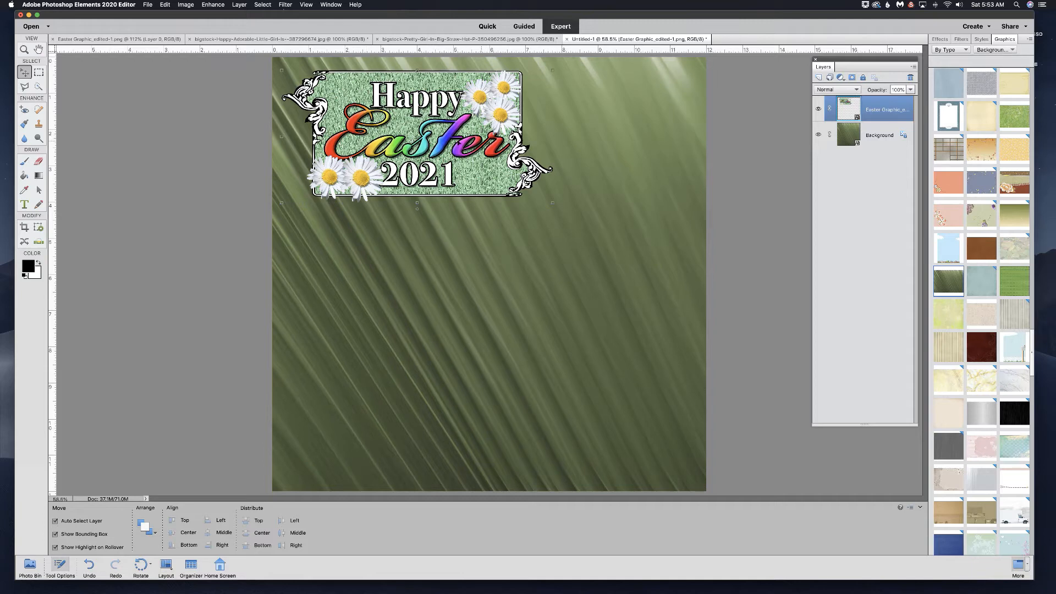
Step: Add a blank layer and draw a centred square marquee selection about 10.5 inches wide, inset about 0.75 inch from the page edges
click(39, 73)
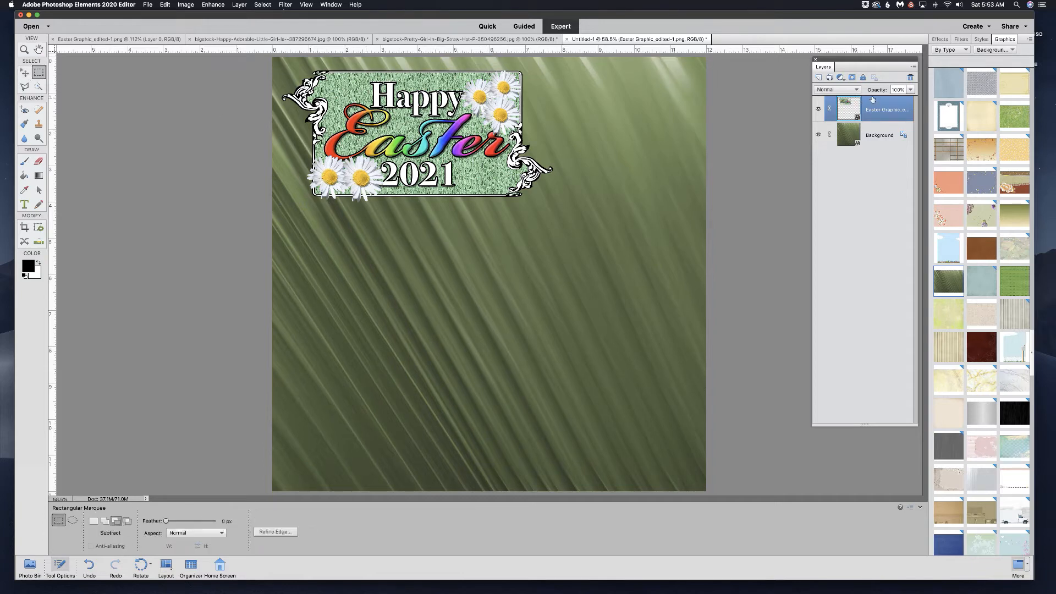
click(818, 78)
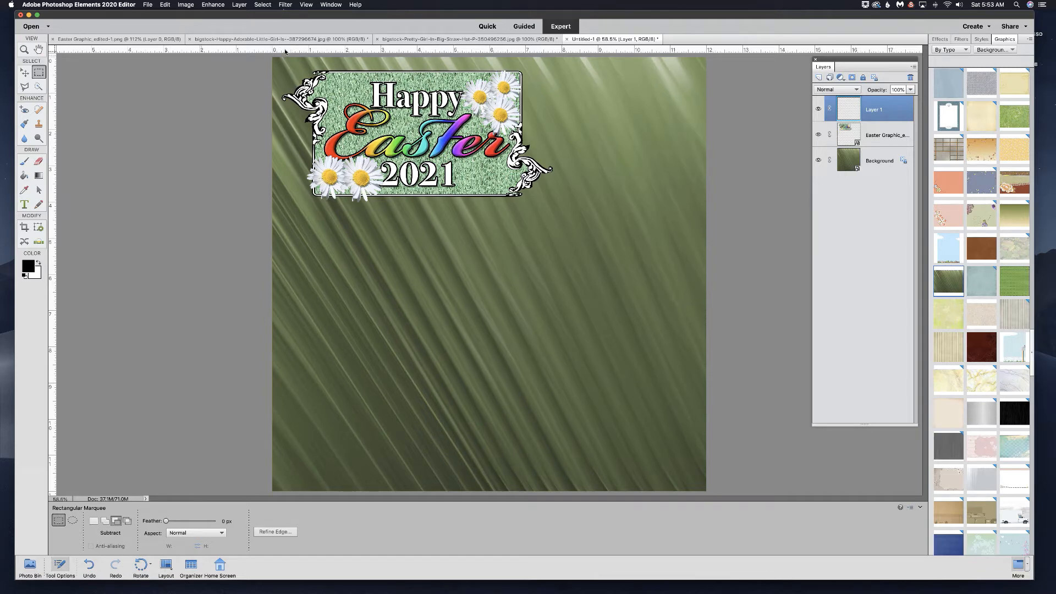
click(306, 5)
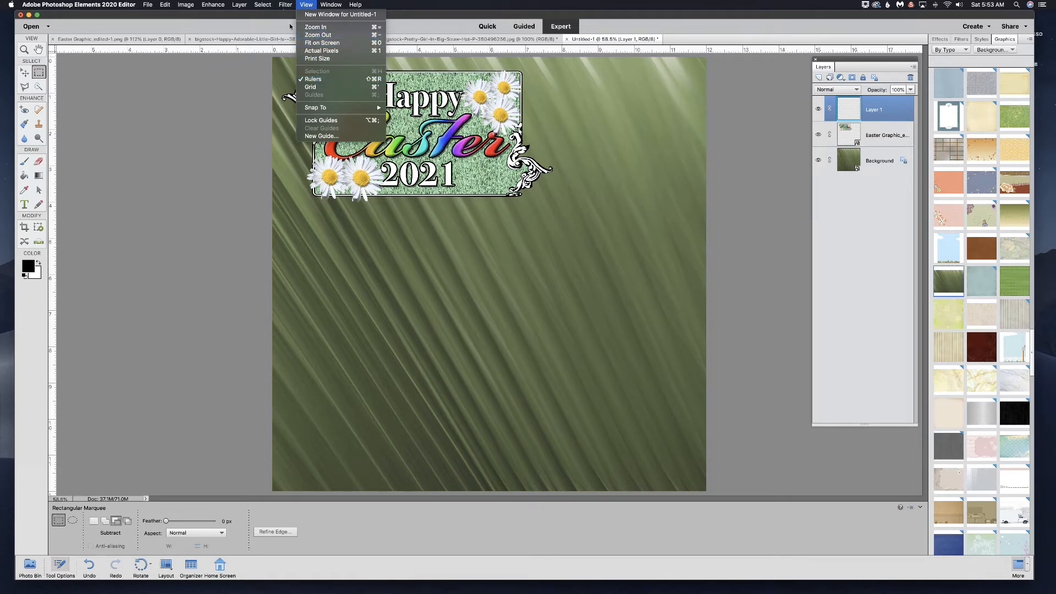
click(259, 77)
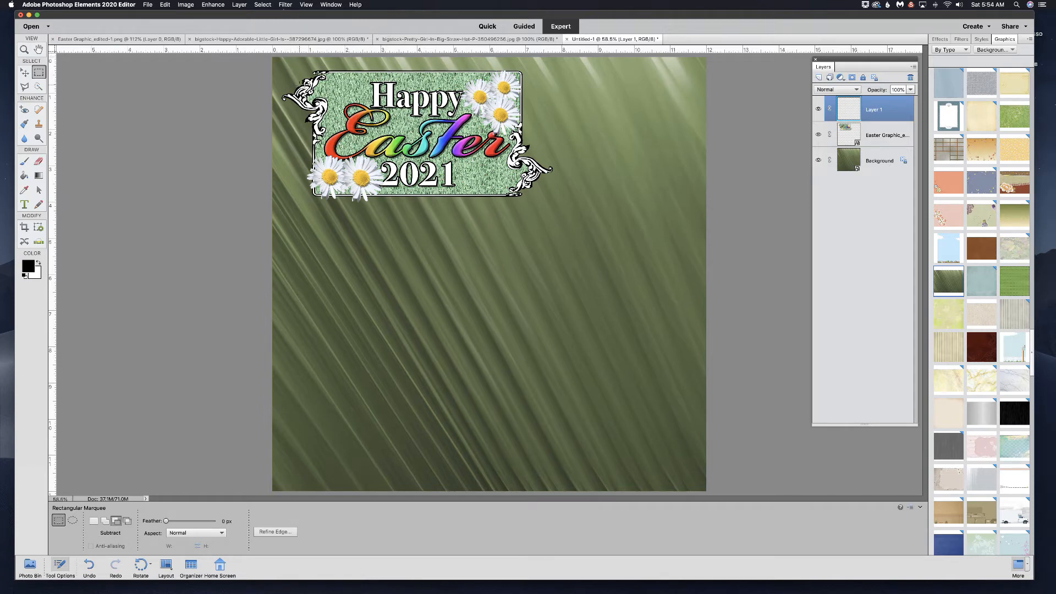
drag(299, 60, 680, 464)
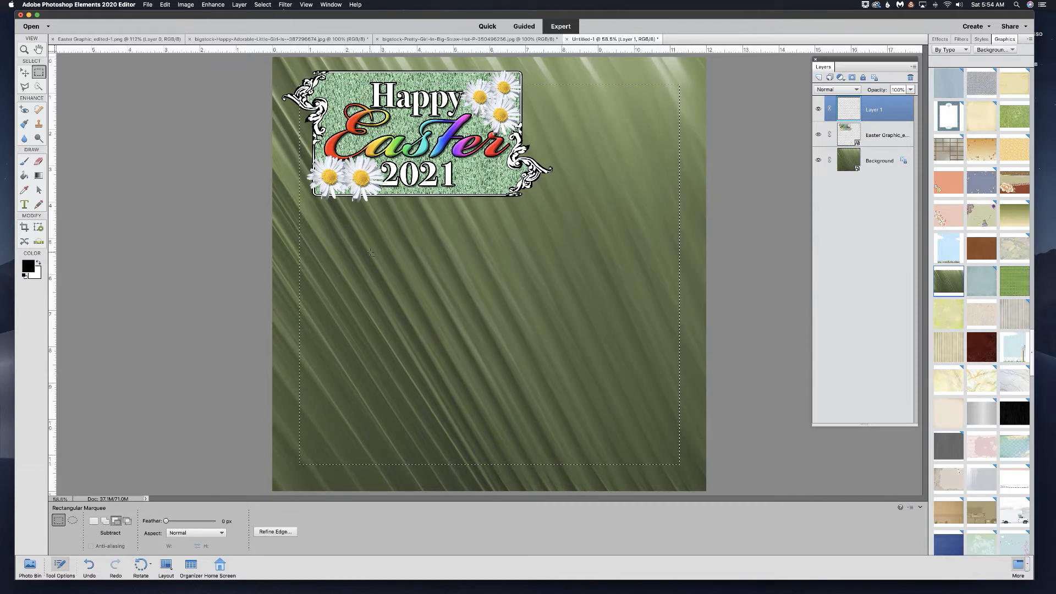
Step: Stroke the square selection with a 50 px black line inside its edge, and deselect it
click(165, 5)
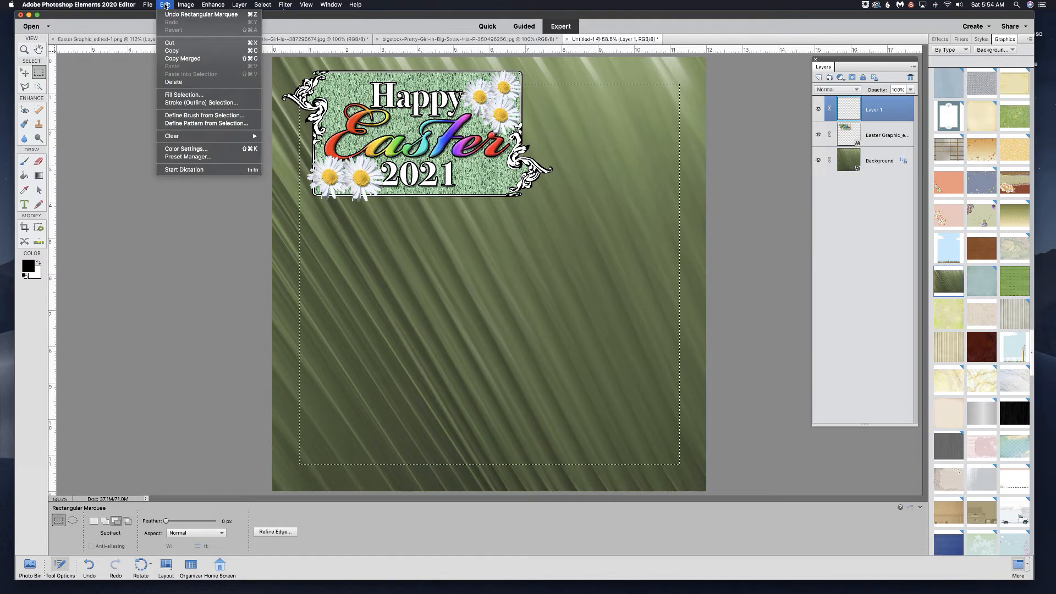
click(179, 104)
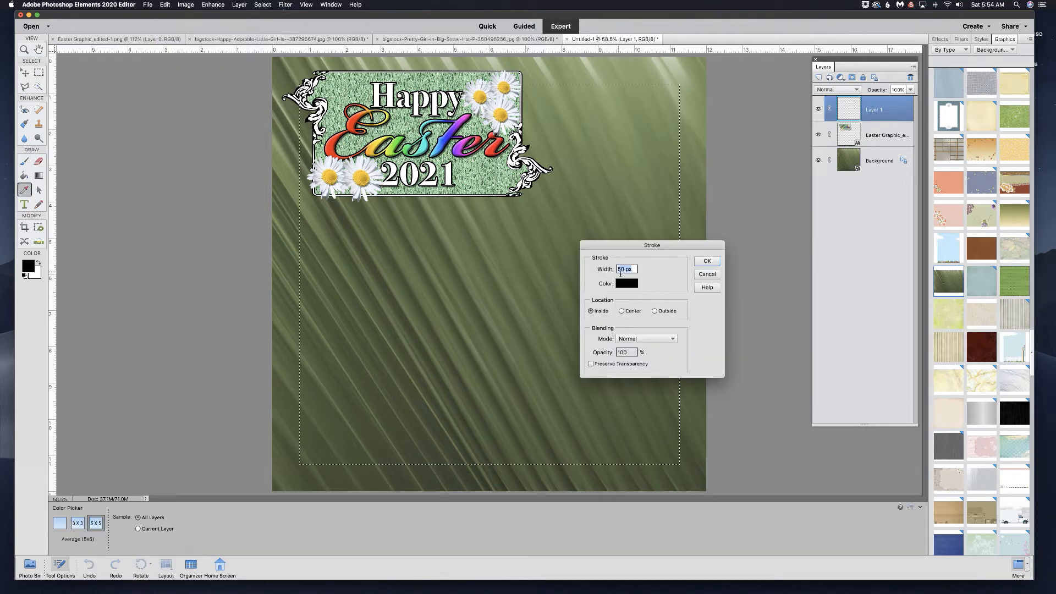
click(708, 261)
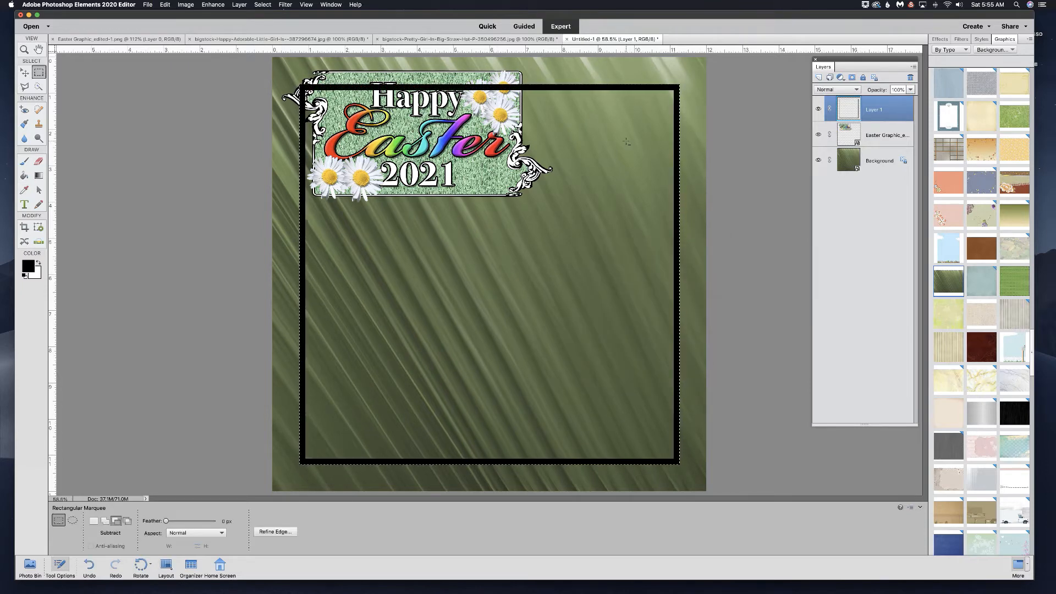
key(super+d)
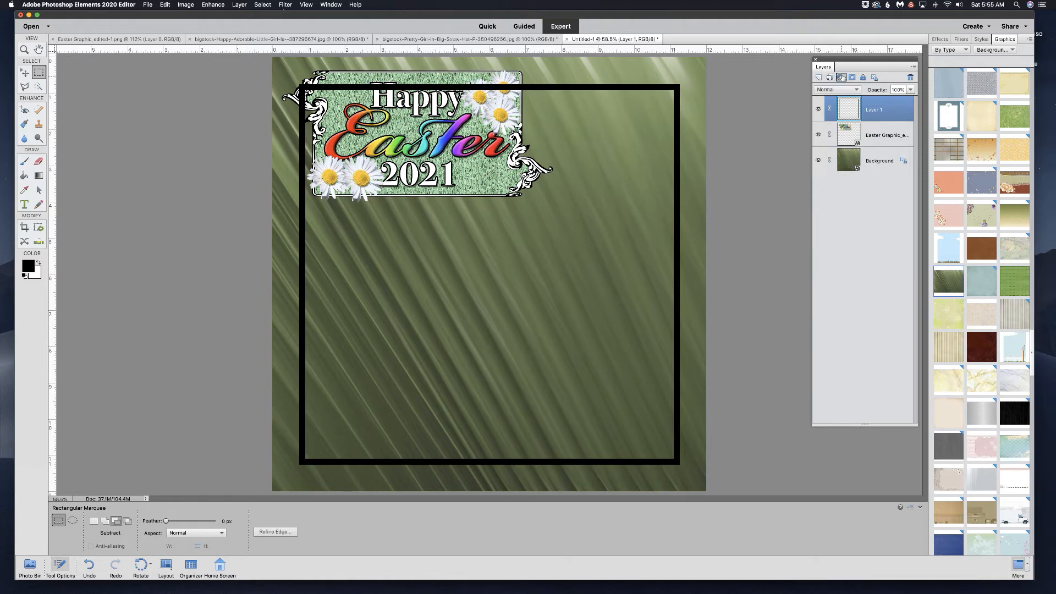
Step: Add a Gradient Fill layer above the square frame and base its gradient on the Black, White preset
click(840, 78)
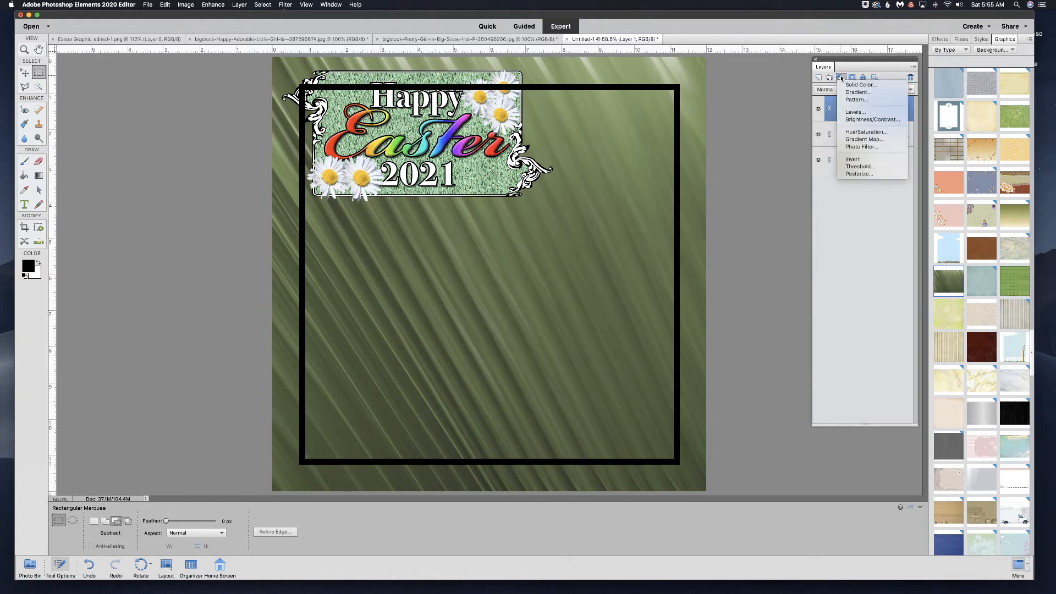
click(855, 93)
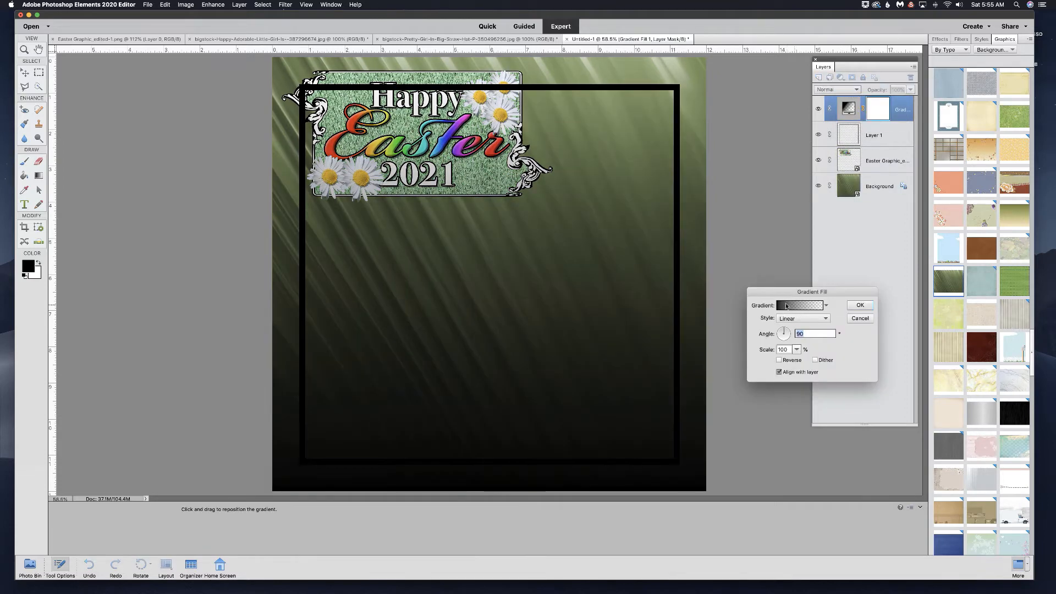
click(792, 306)
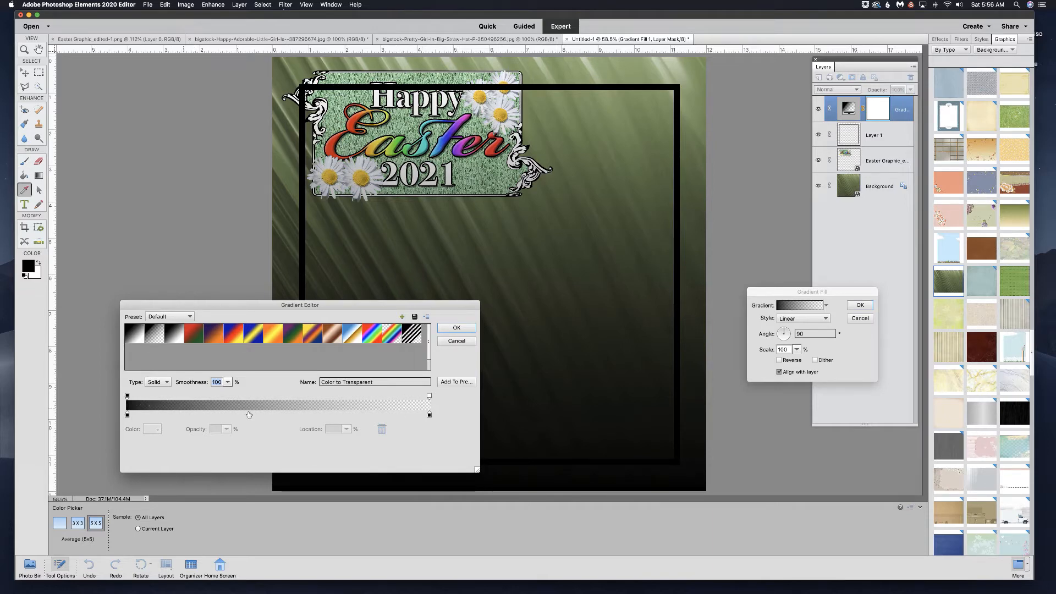
click(177, 337)
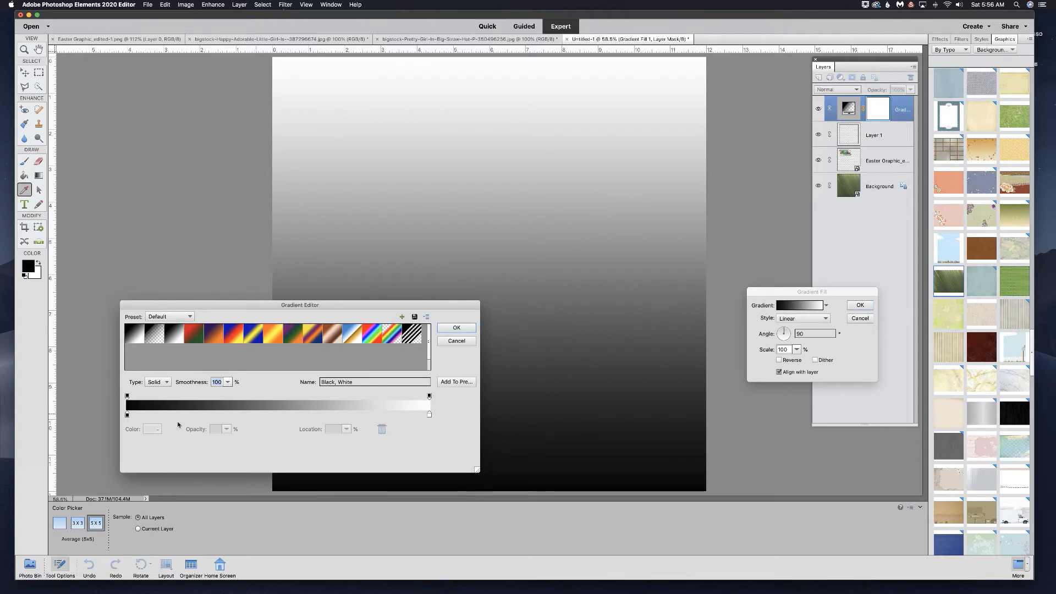
Step: Recolour the gradient's black starting stop to bright red (fa2136)
click(127, 416)
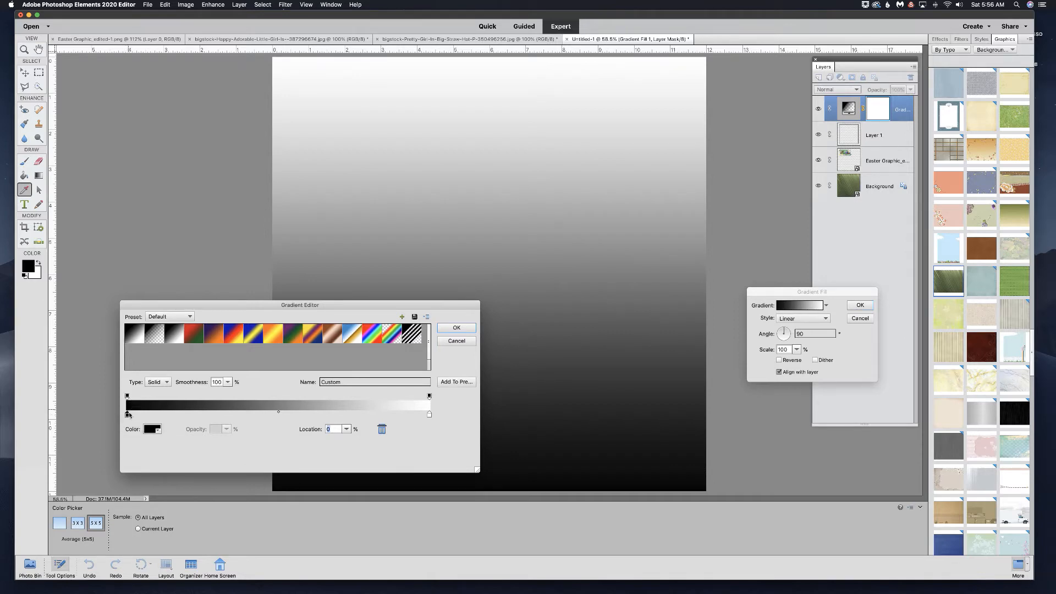
click(150, 430)
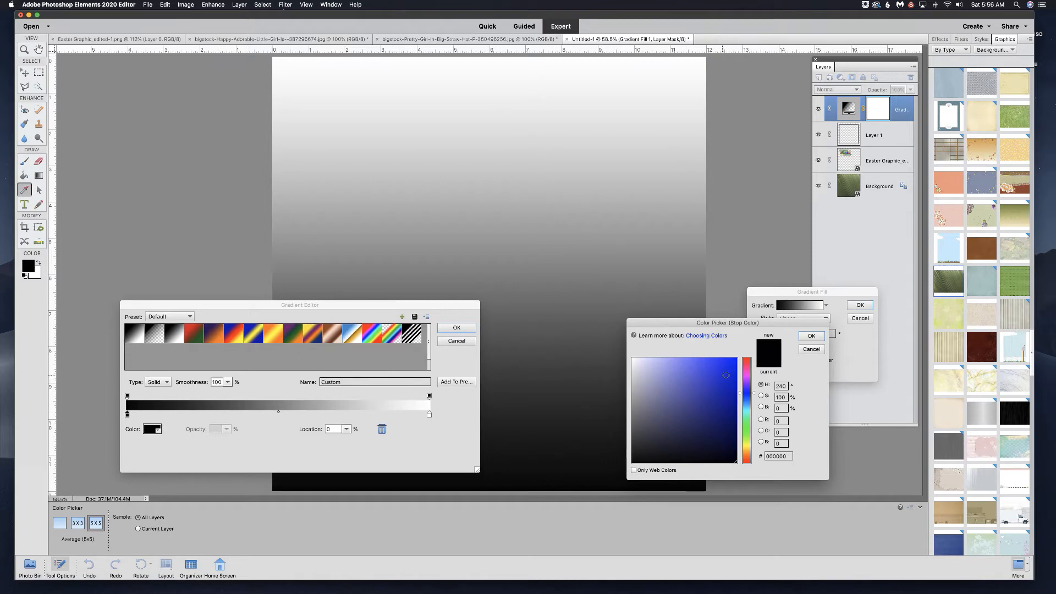
click(747, 360)
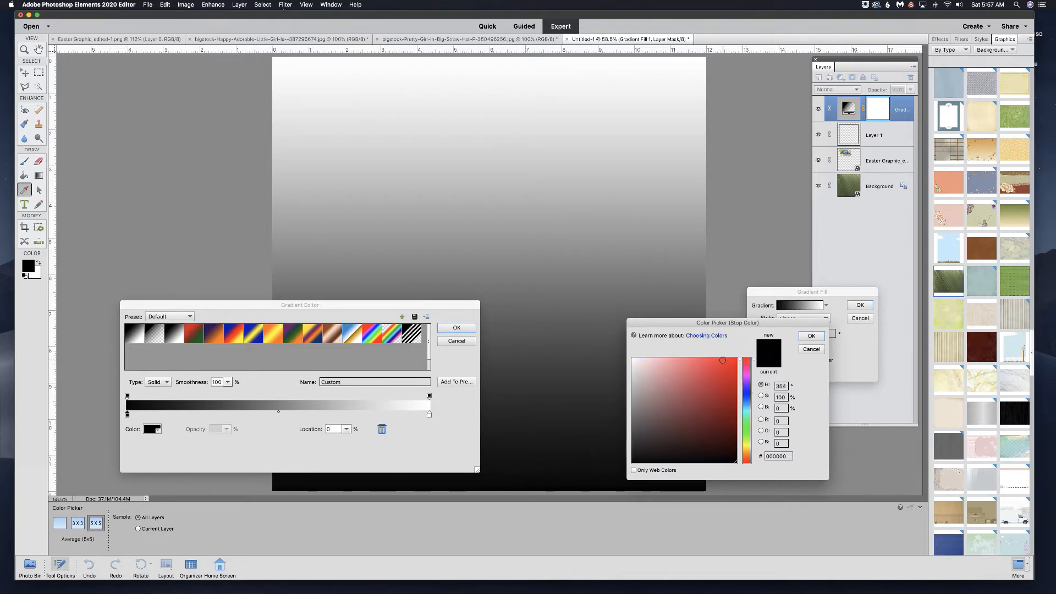
click(722, 360)
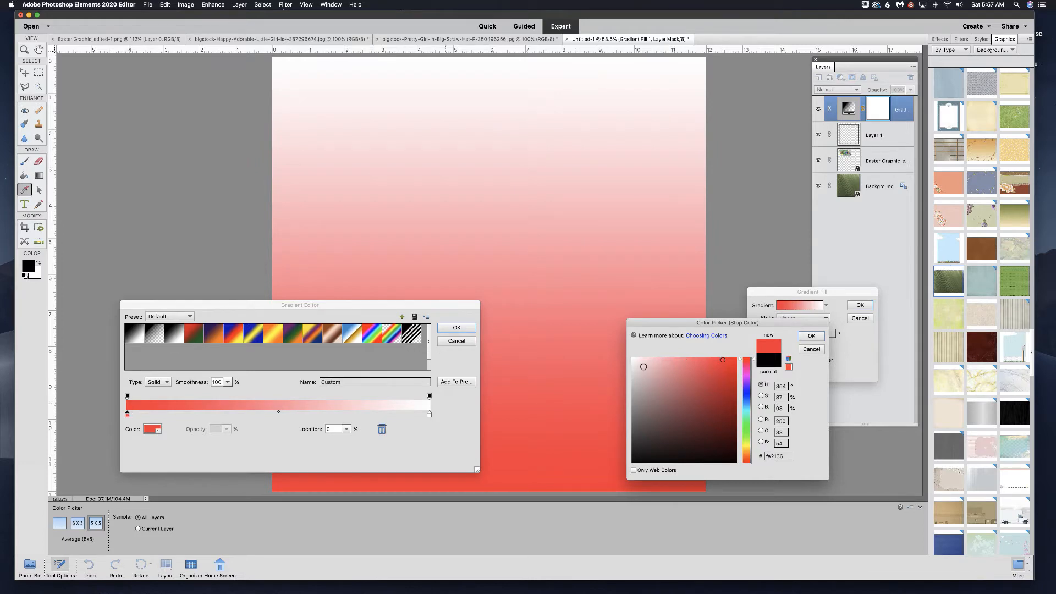
click(808, 337)
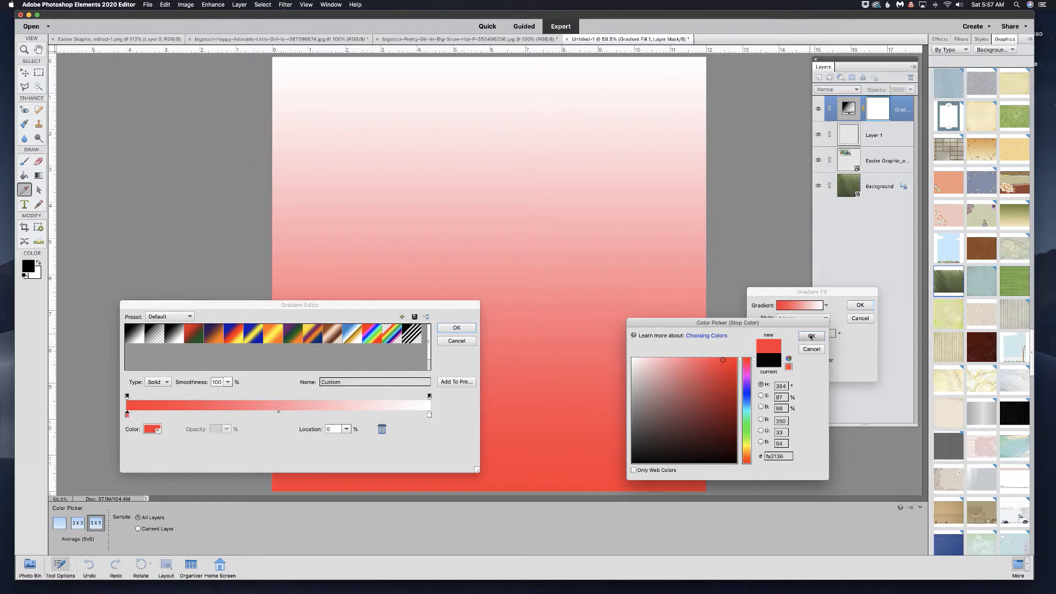
Step: Add a colour stop at 13% of the gradient and colour it magenta (fa21e8)
click(165, 415)
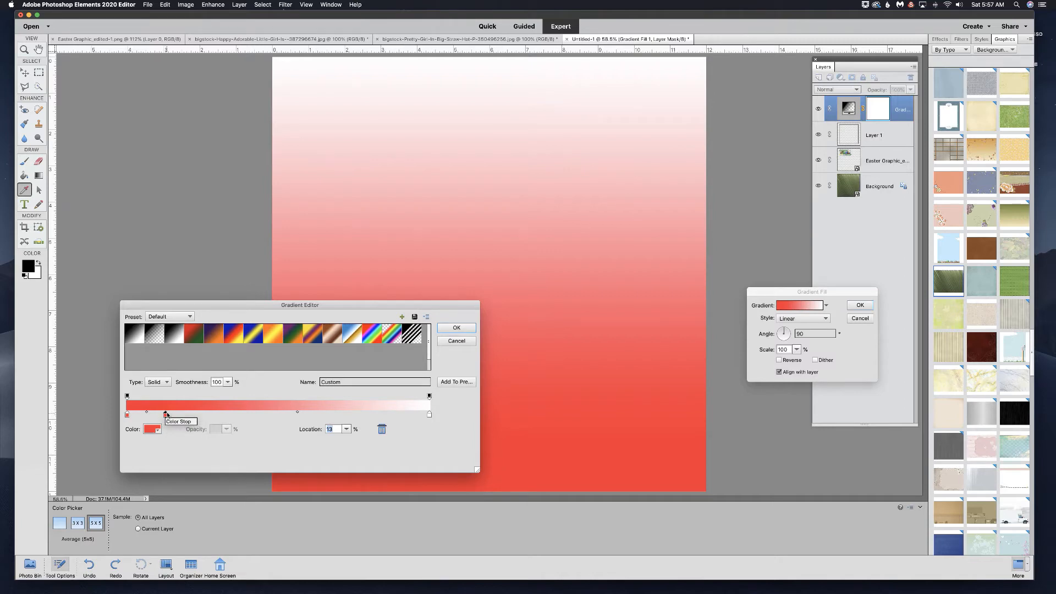
click(151, 429)
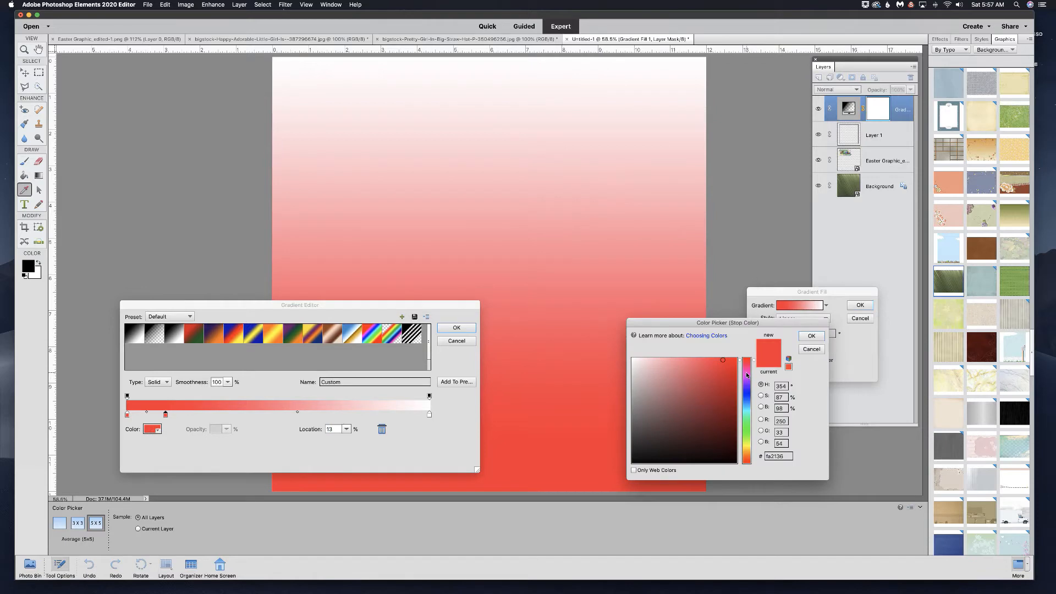
click(747, 376)
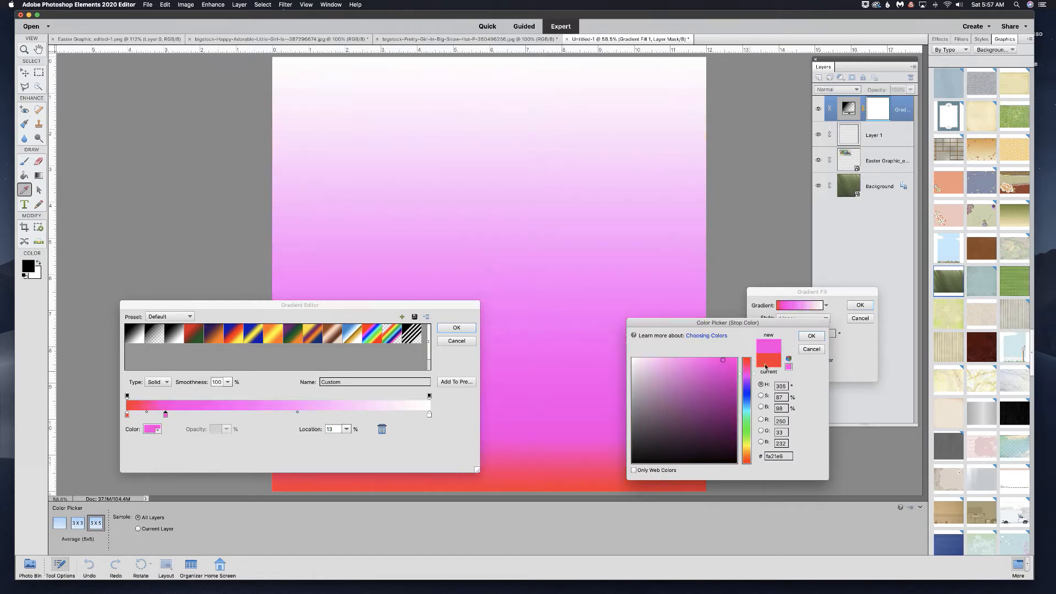
click(810, 336)
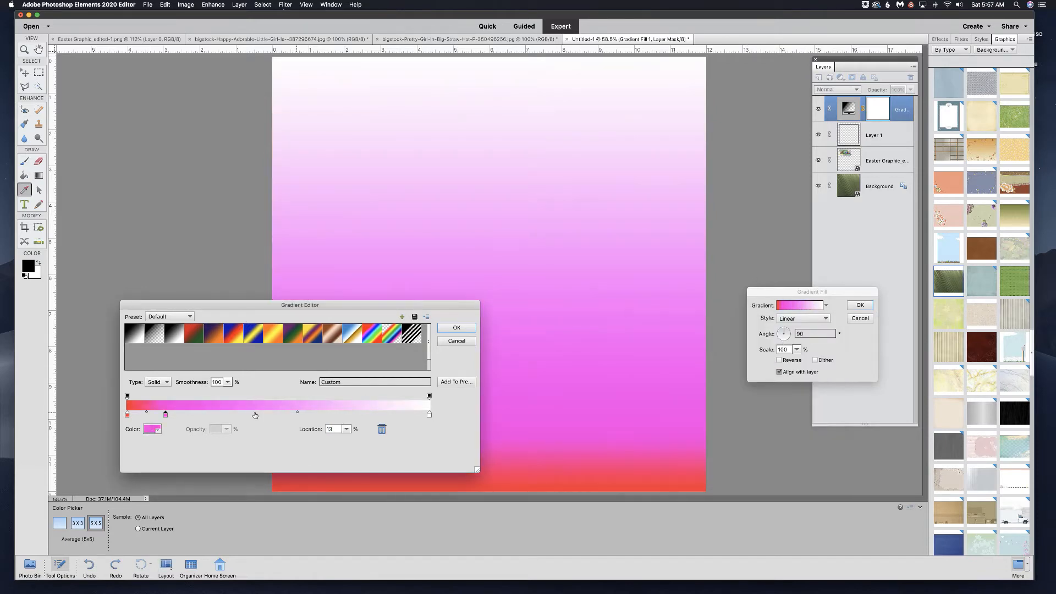
Step: Add a colour stop at 25% of the gradient and colour it blue (3b21fa)
click(202, 415)
double_click(202, 414)
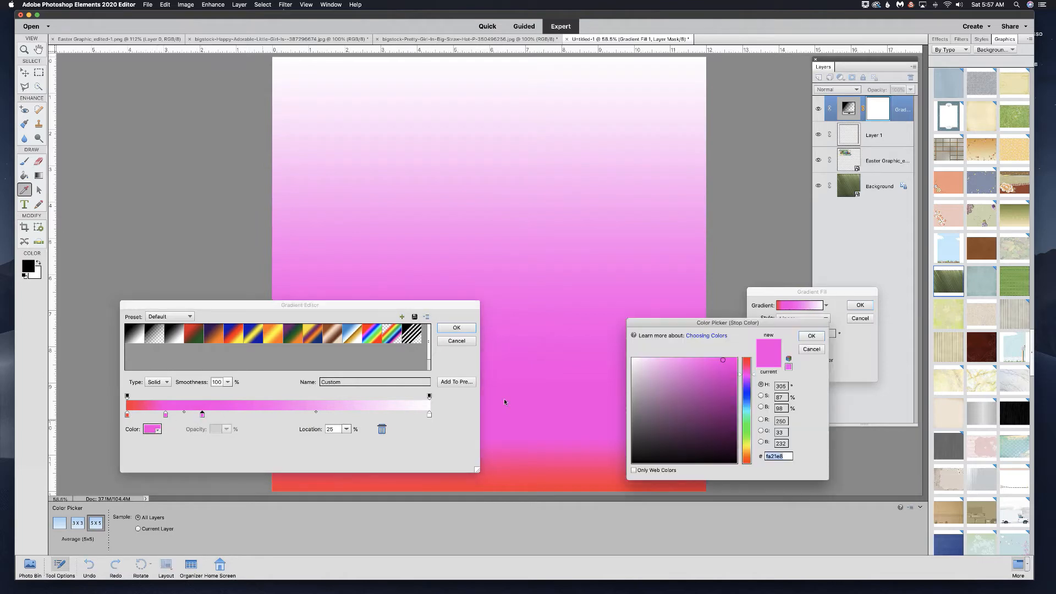
click(747, 391)
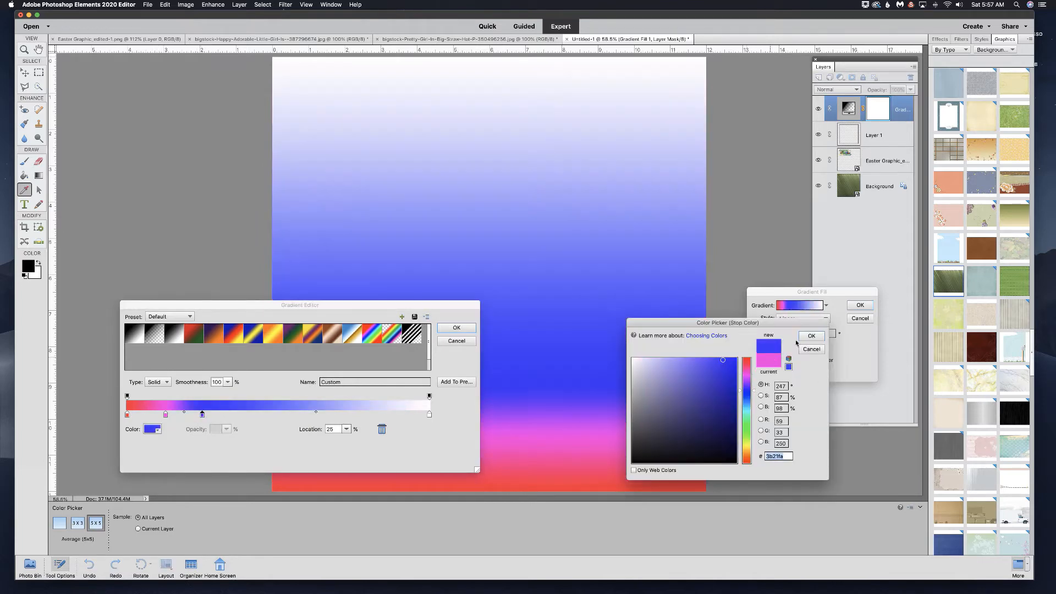
click(811, 336)
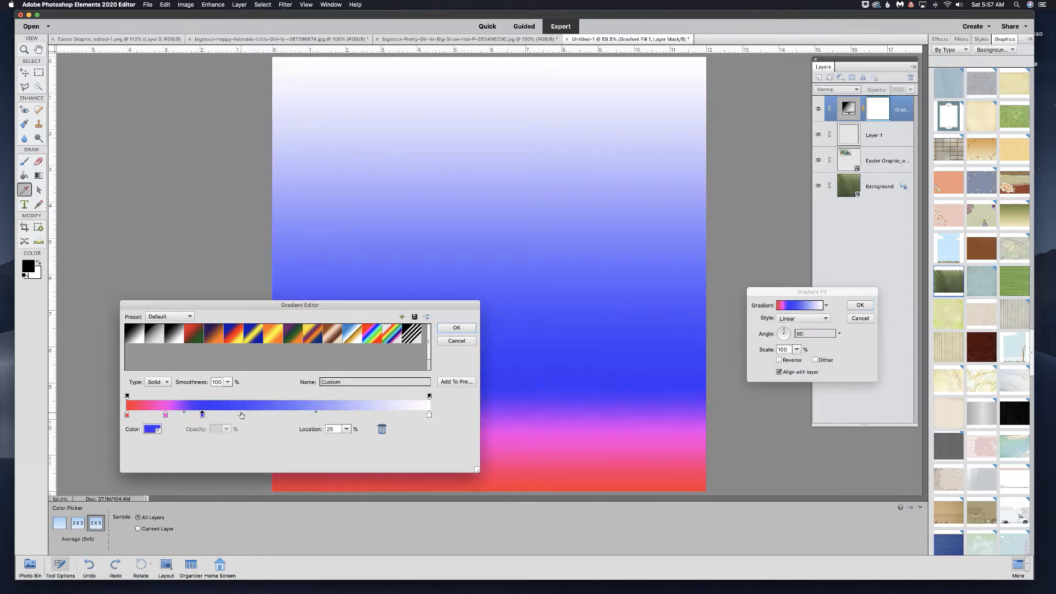
Step: Add a colour stop at 37% of the gradient and colour it cyan (21e3fa)
click(242, 415)
click(152, 429)
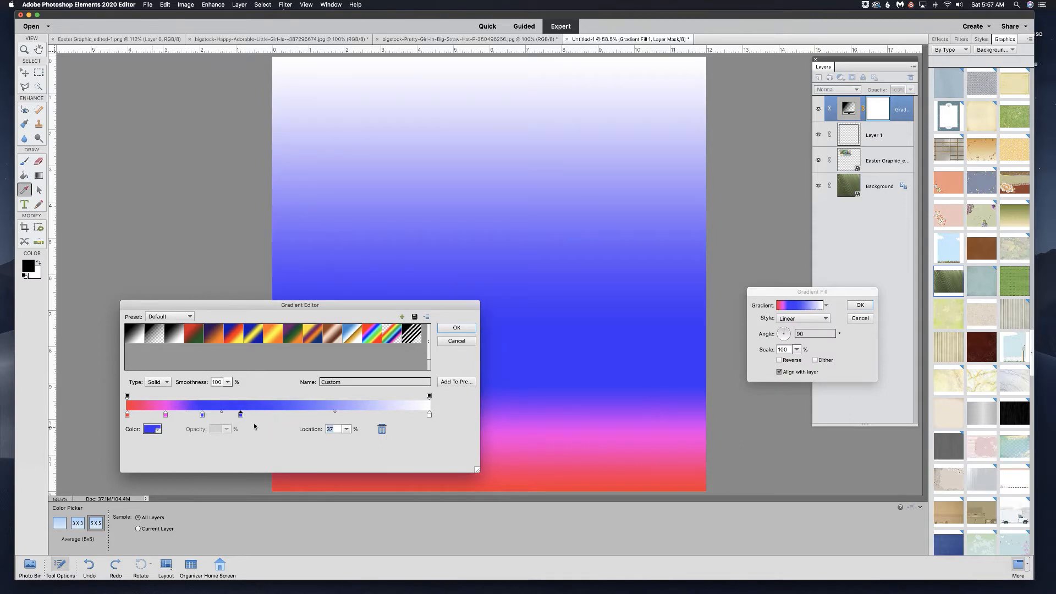
click(748, 410)
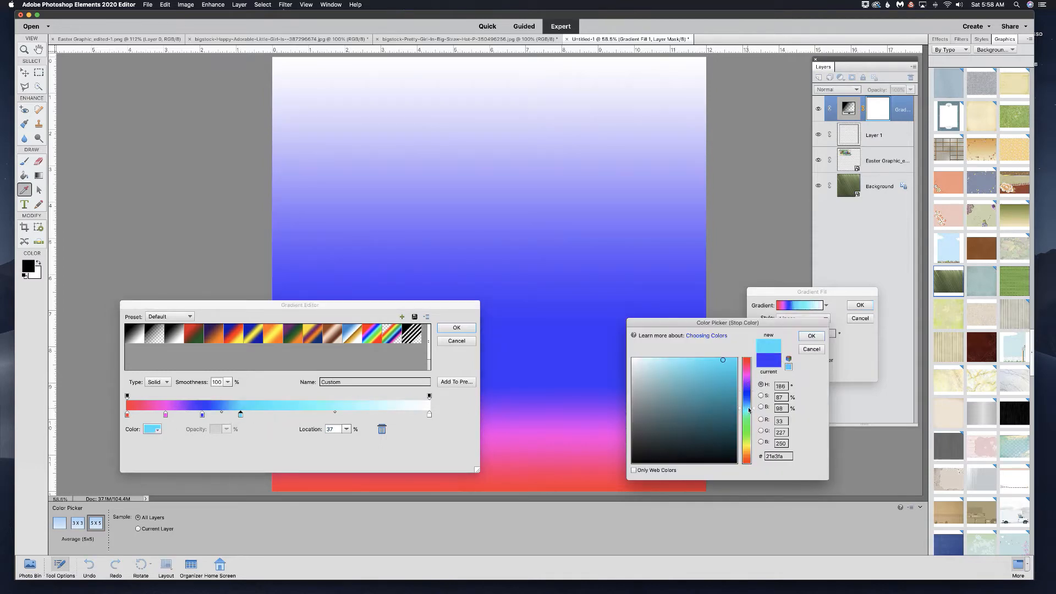
click(812, 336)
Step: Add a colour stop at 52% of the gradient and colour it green (21fa40)
click(283, 415)
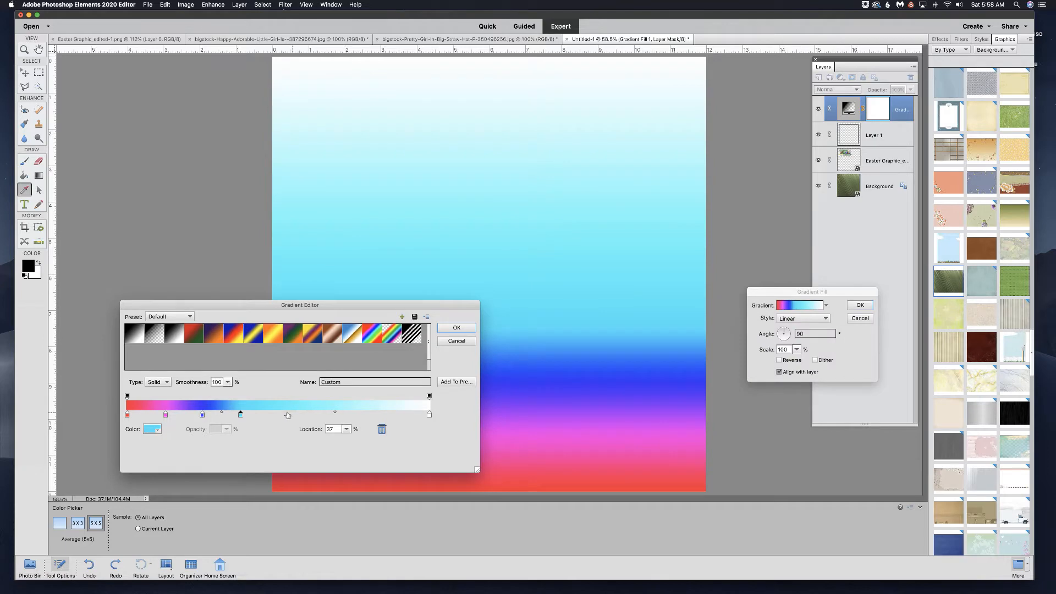
click(150, 429)
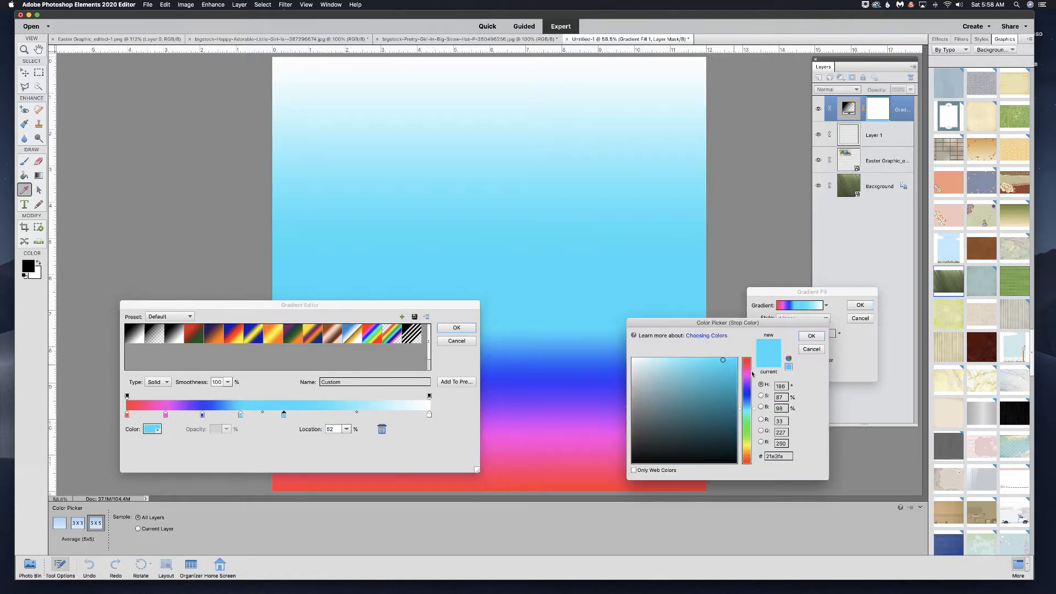
click(748, 427)
click(811, 336)
Step: Add a colour stop between the green stop and the white end of the gradient and colour it yellow (d9fa21)
click(331, 414)
click(150, 429)
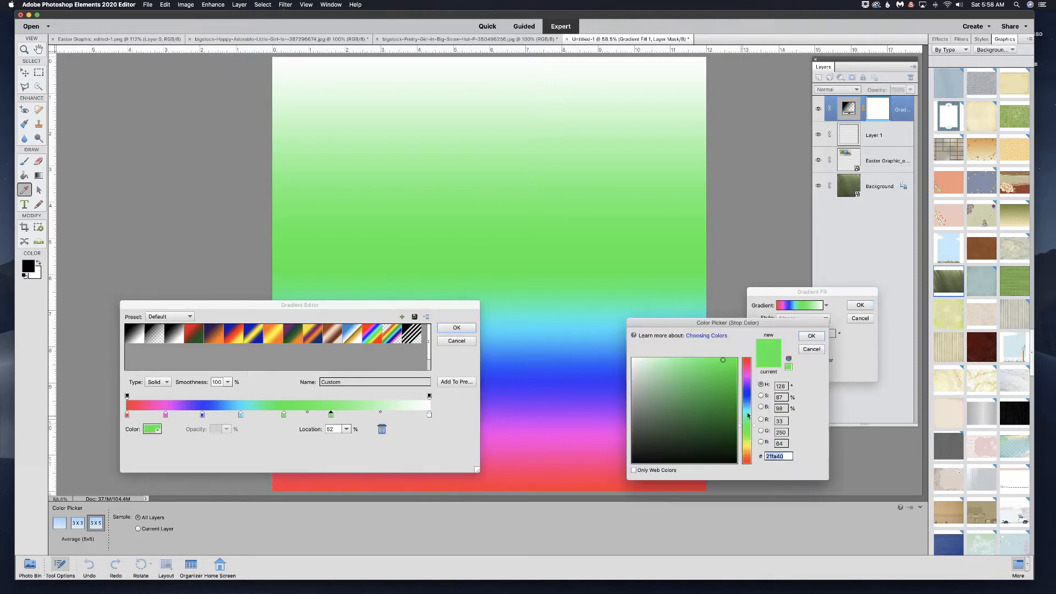
click(746, 444)
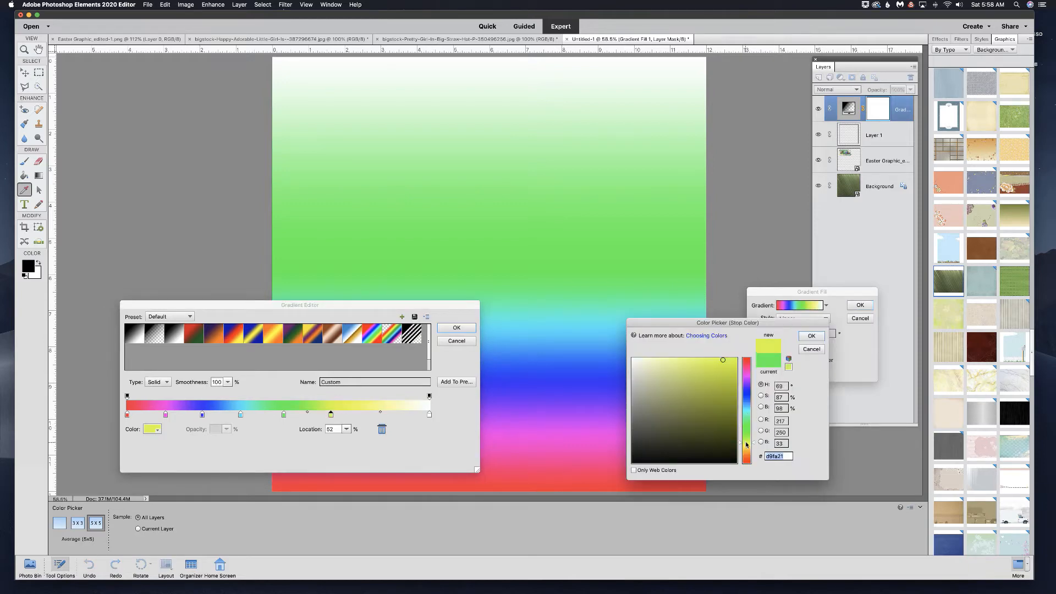
click(811, 335)
Step: Add a colour stop at 85% of the gradient and colour it golden orange
click(385, 415)
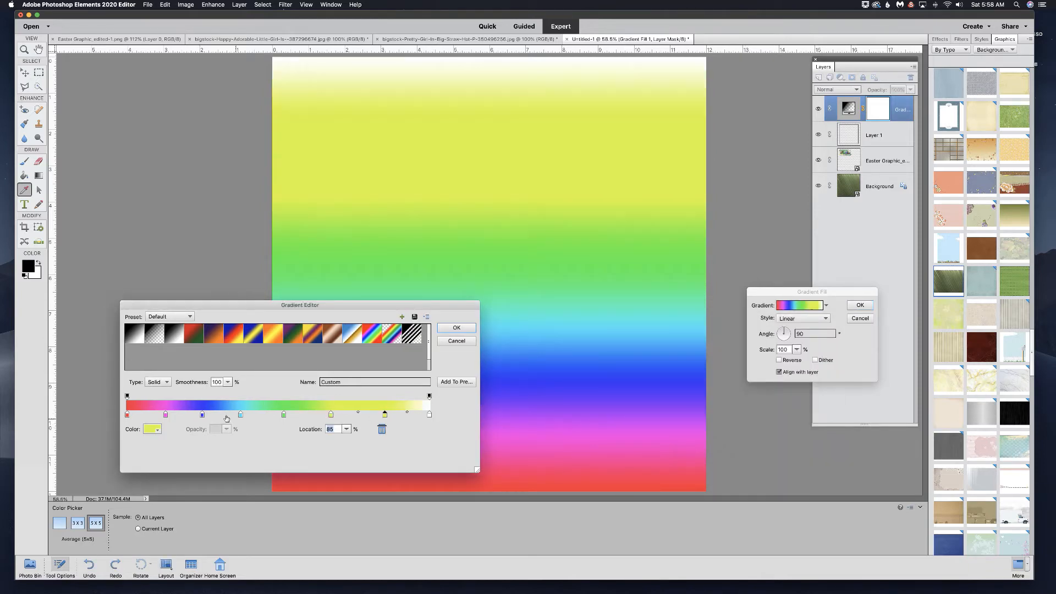
click(151, 428)
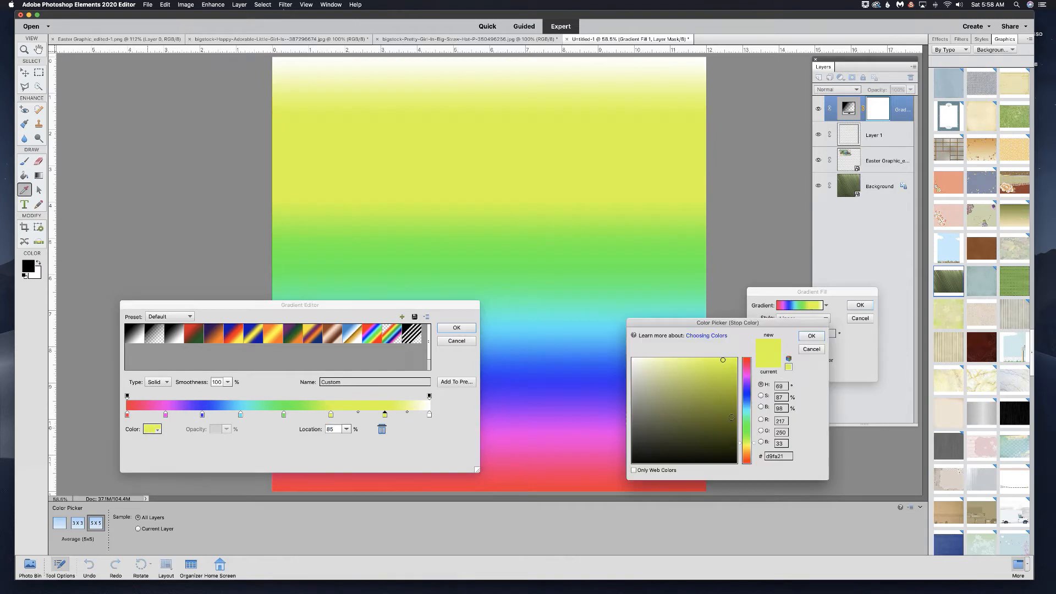
click(747, 450)
click(811, 336)
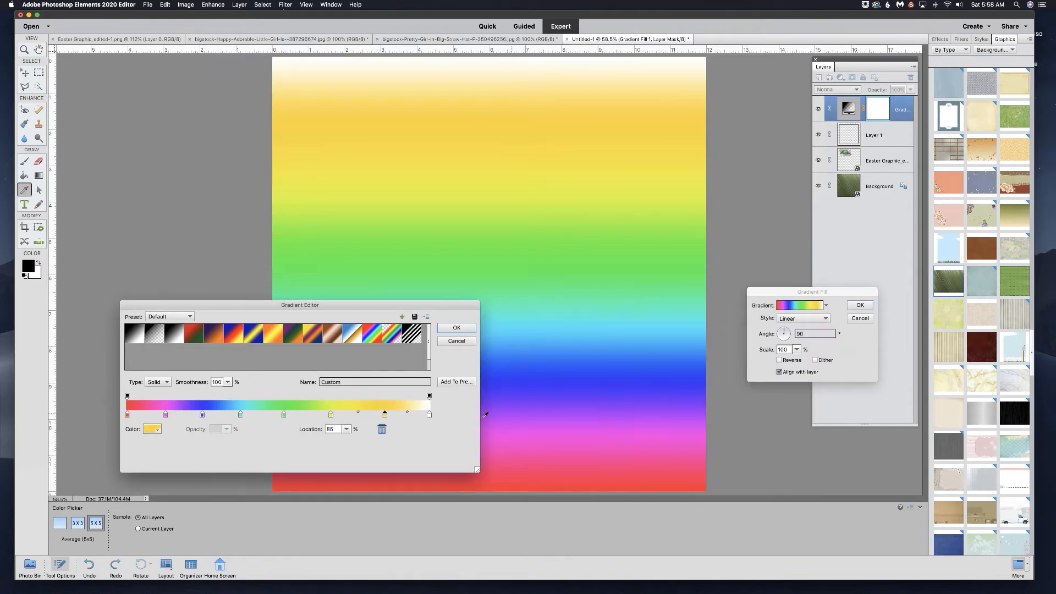
Step: Change the gradient's white end stop at 100% to red
click(429, 415)
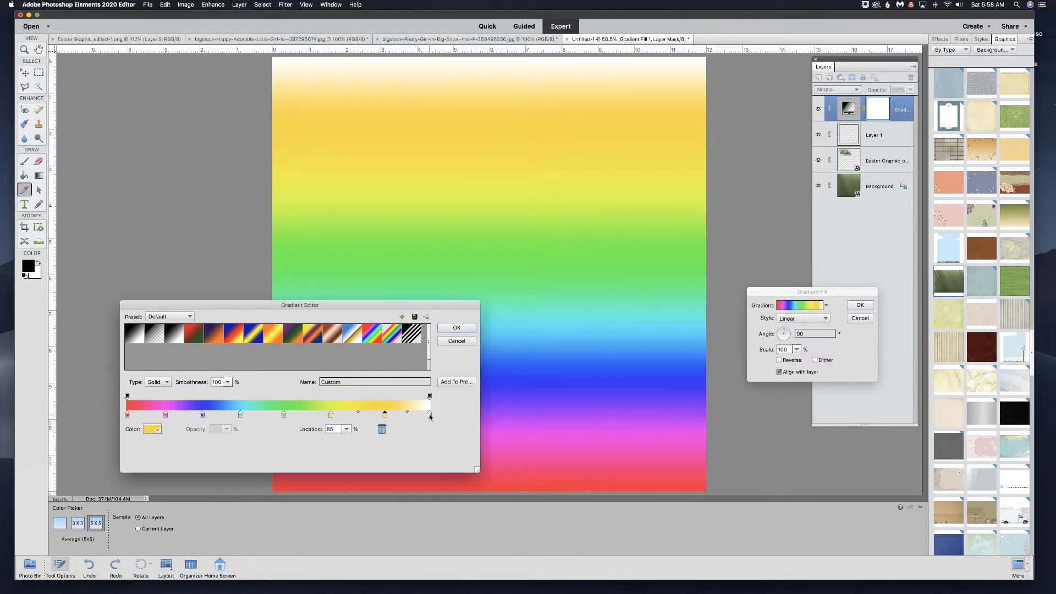
click(148, 429)
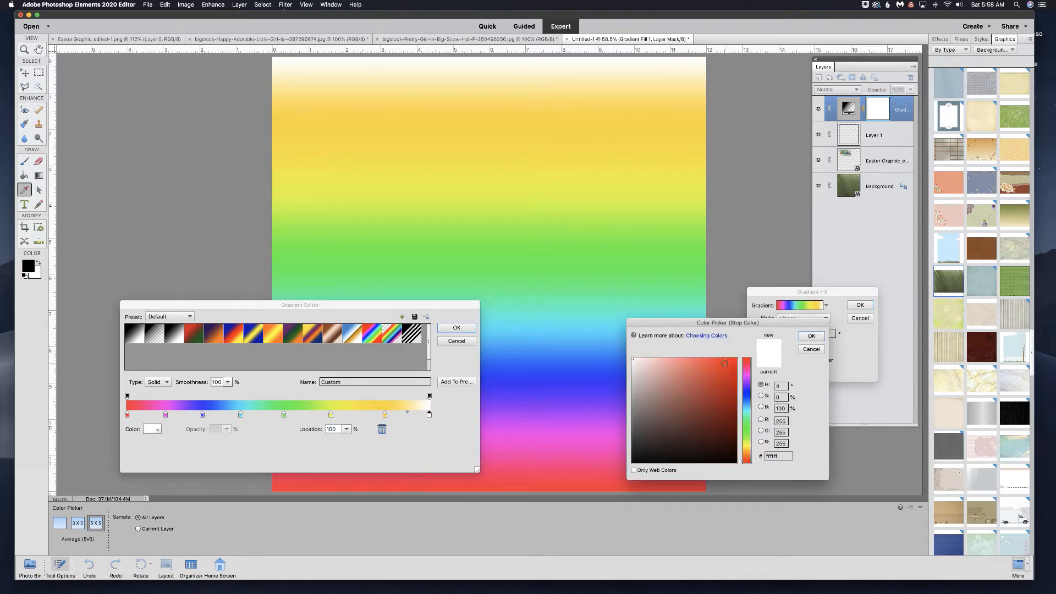
click(722, 360)
click(811, 336)
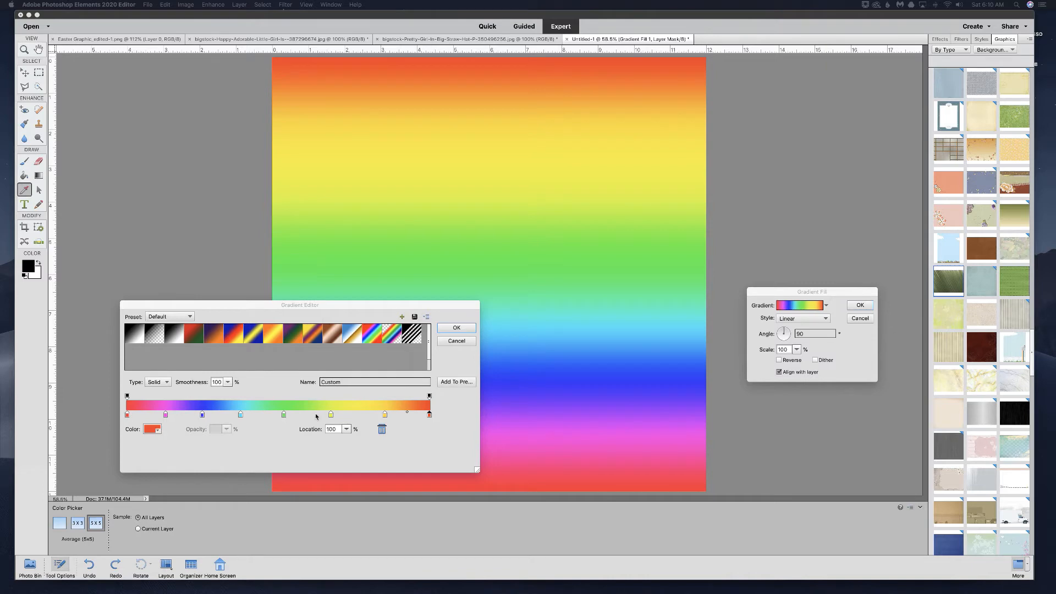
Step: Reposition the gradient's inner colour stops and midpoints to spread the rainbow evenly, and apply the gradient fill
click(384, 416)
mouse_move(384, 416)
mouse_down()
mouse_move(330, 416)
mouse_move(388, 416)
mouse_up()
drag(202, 416, 256, 417)
drag(283, 416, 390, 415)
click(347, 415)
drag(321, 412, 297, 413)
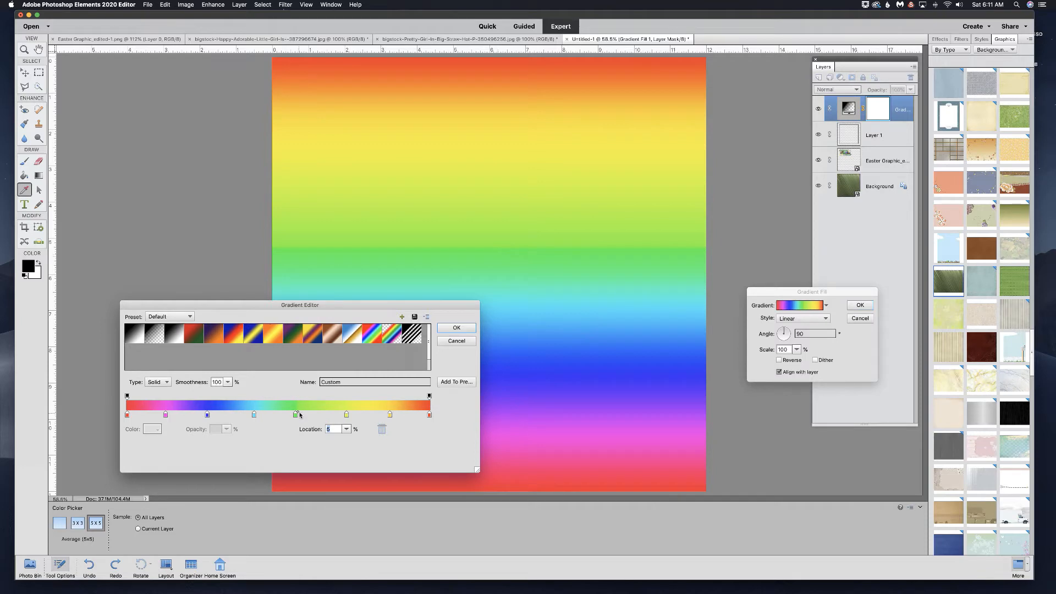
drag(299, 414, 317, 416)
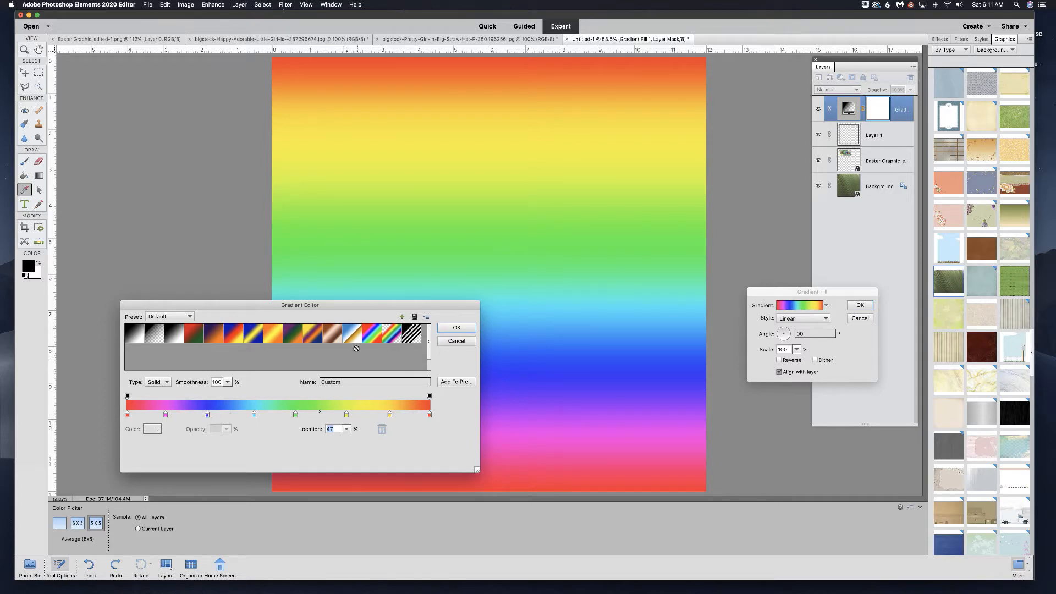
click(457, 328)
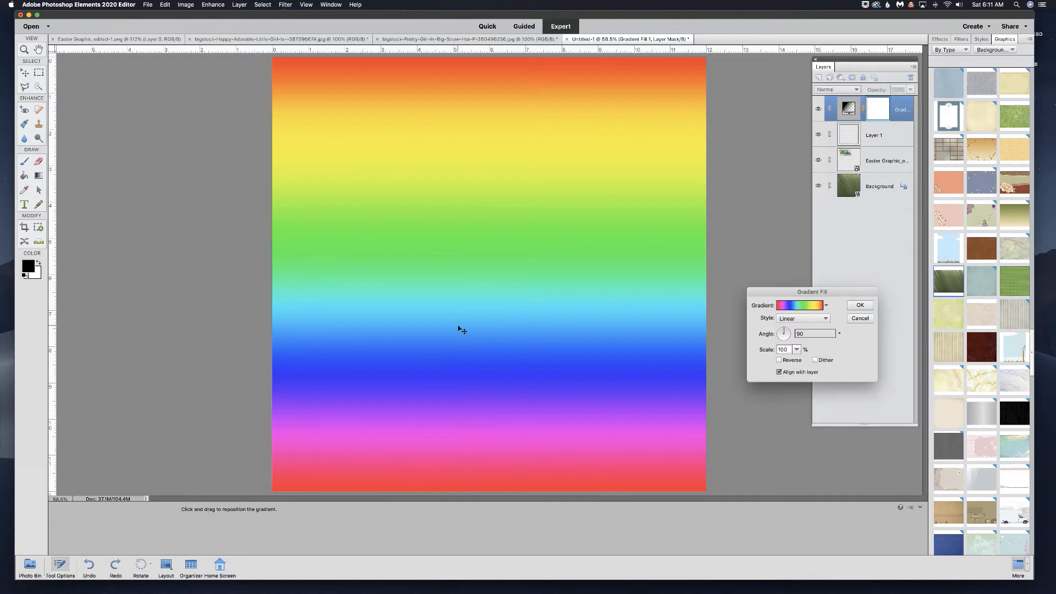
click(860, 306)
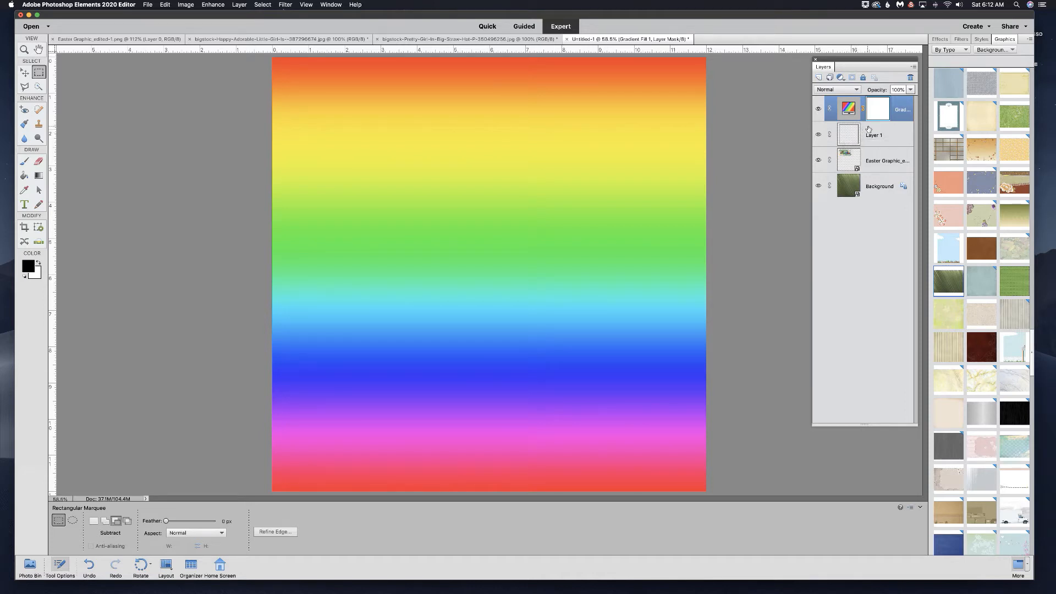
Step: Clip the gradient fill to the square frame on Layer 1 and set its angle to 132.88° and scale to 77%
drag(871, 129, 871, 120)
drag(872, 120, 873, 123)
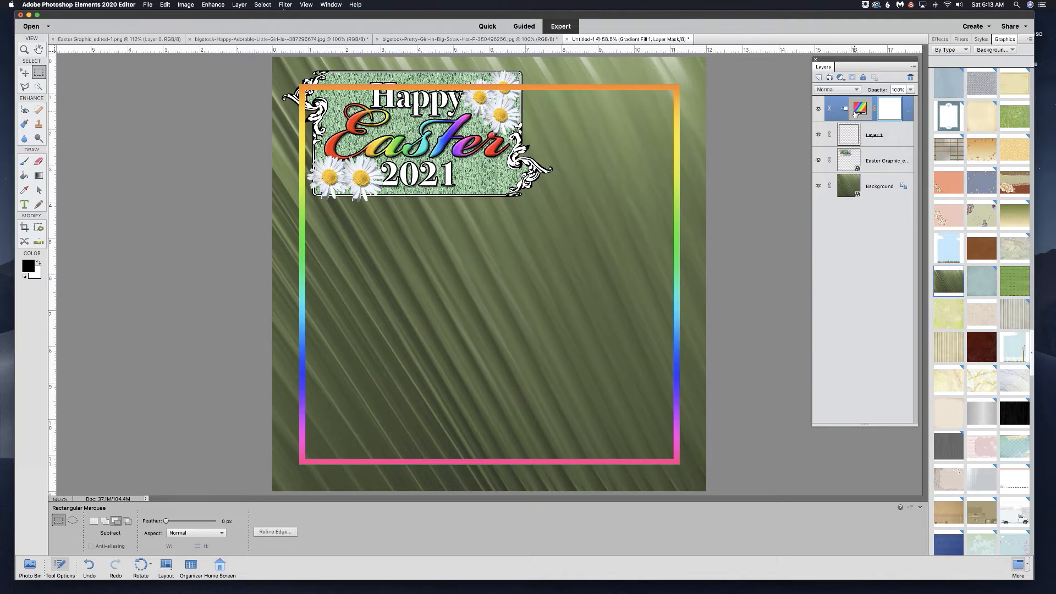
double_click(859, 108)
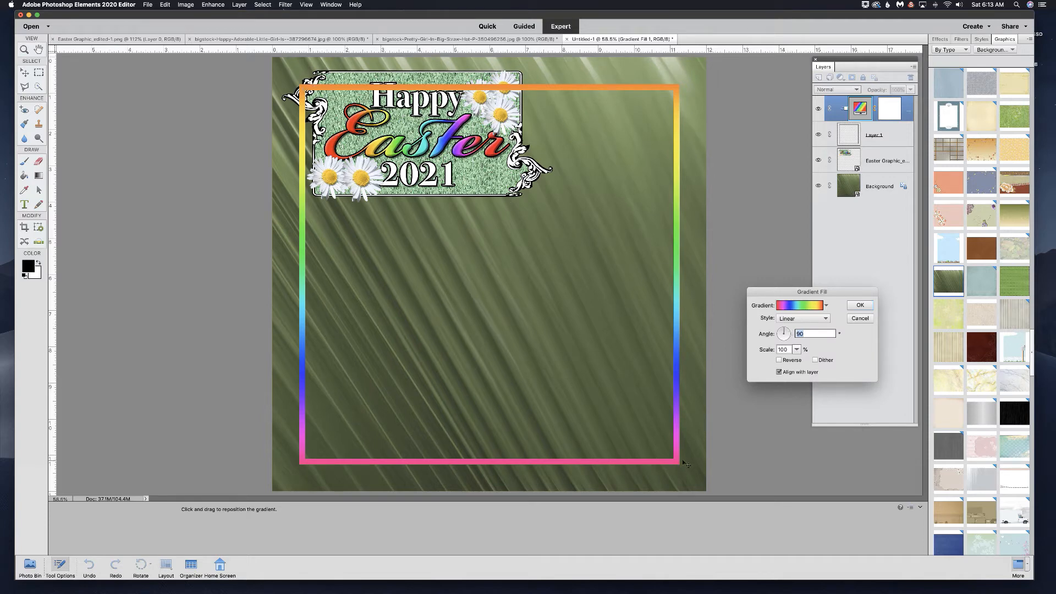
drag(785, 332, 779, 330)
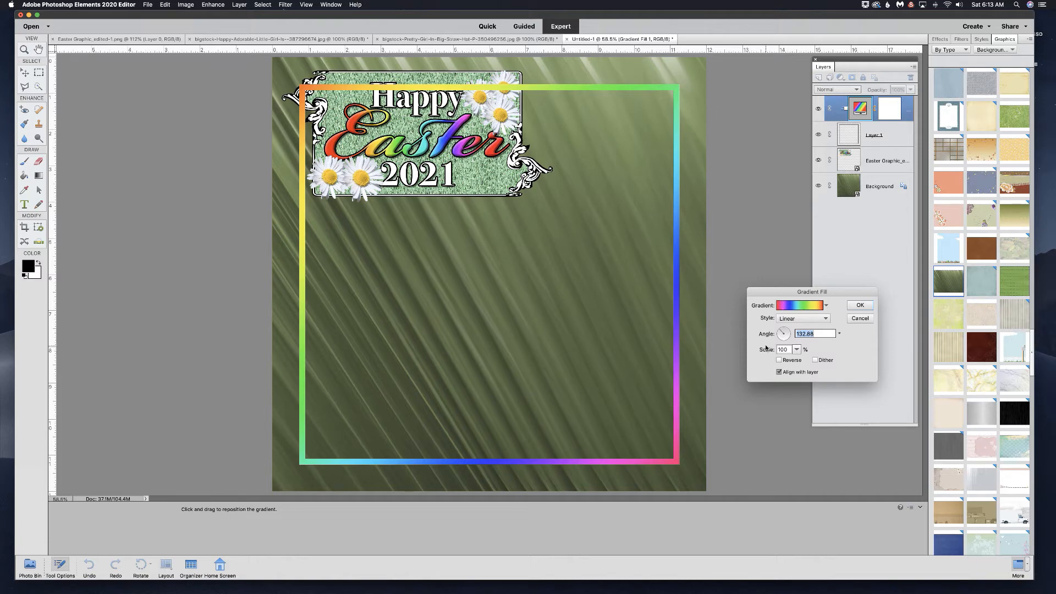
drag(765, 349, 757, 349)
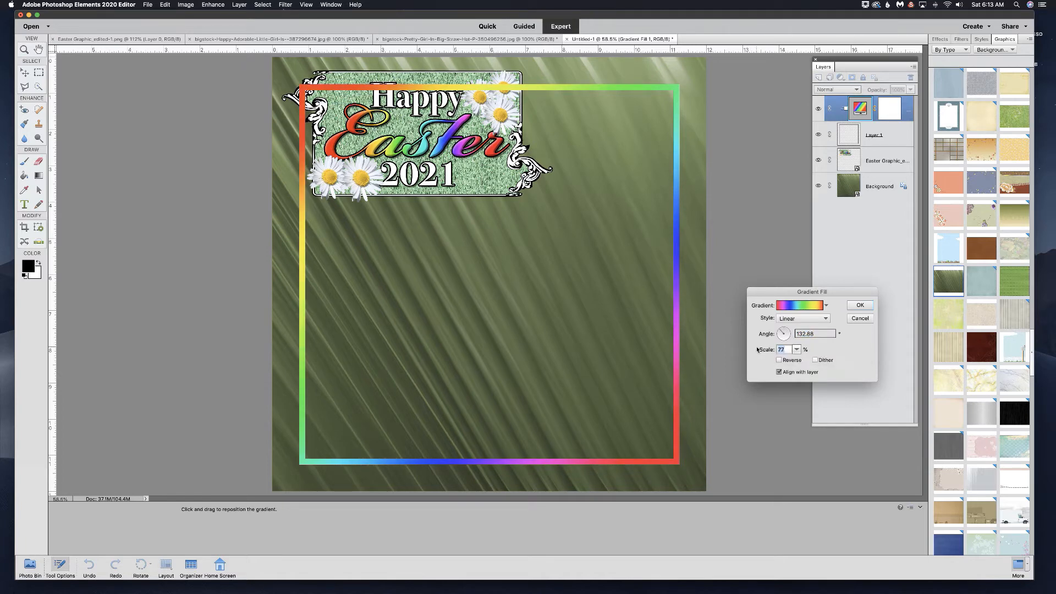
click(859, 305)
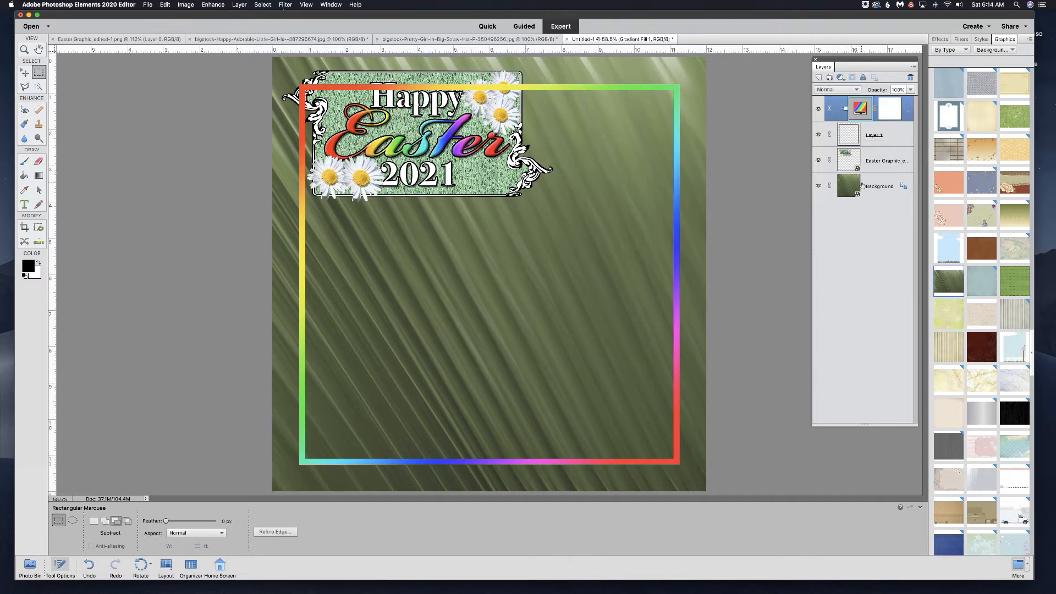
Step: Group the gradient fill with Layer 1 under the name "border" and place the group below the Easter graphic
shift+click(854, 133)
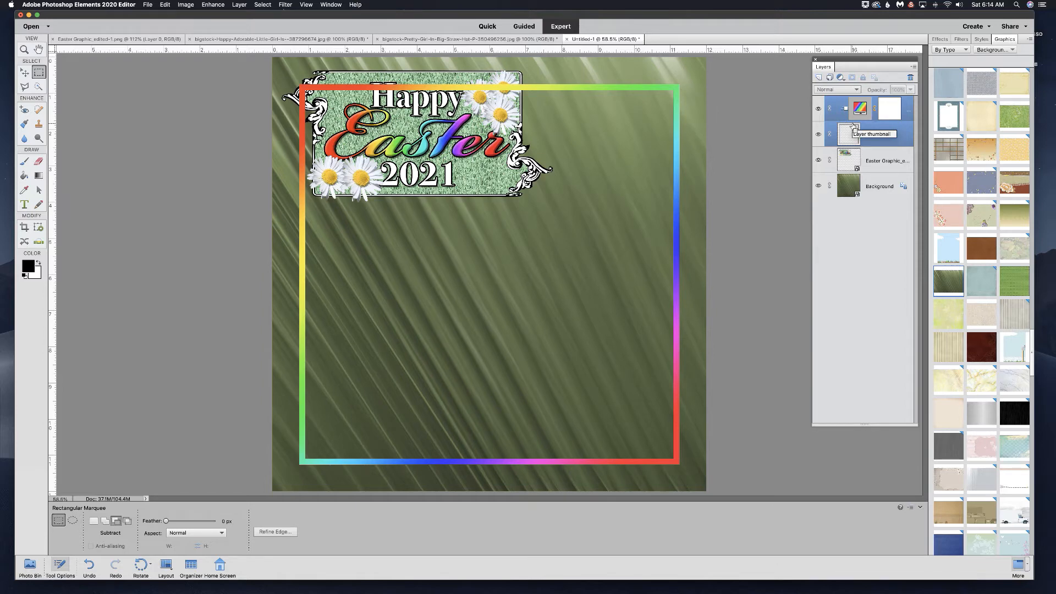
click(829, 78)
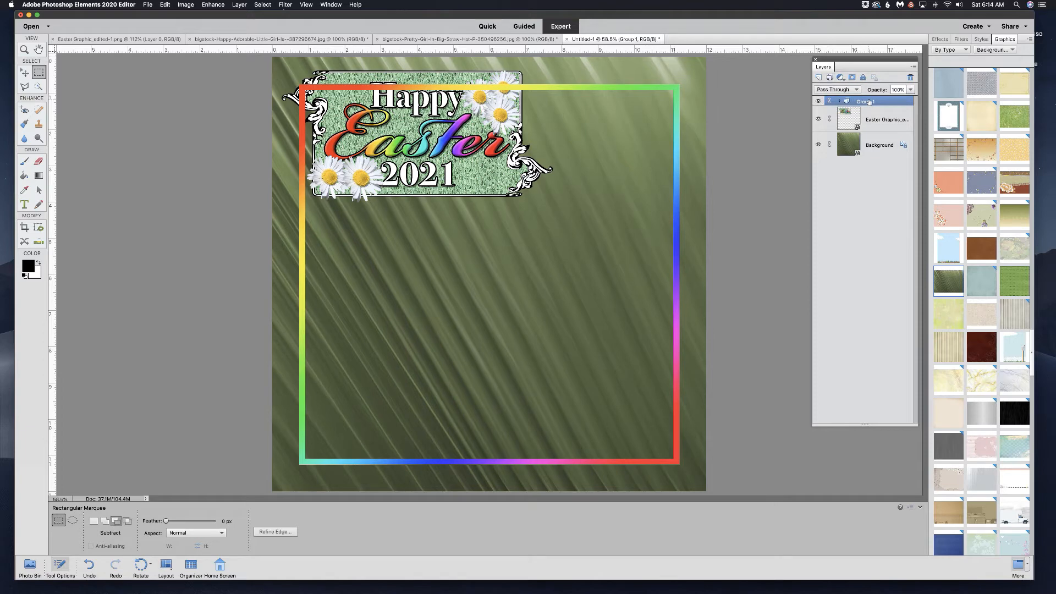
double_click(867, 102)
text(border)
key(Return)
drag(845, 100, 847, 131)
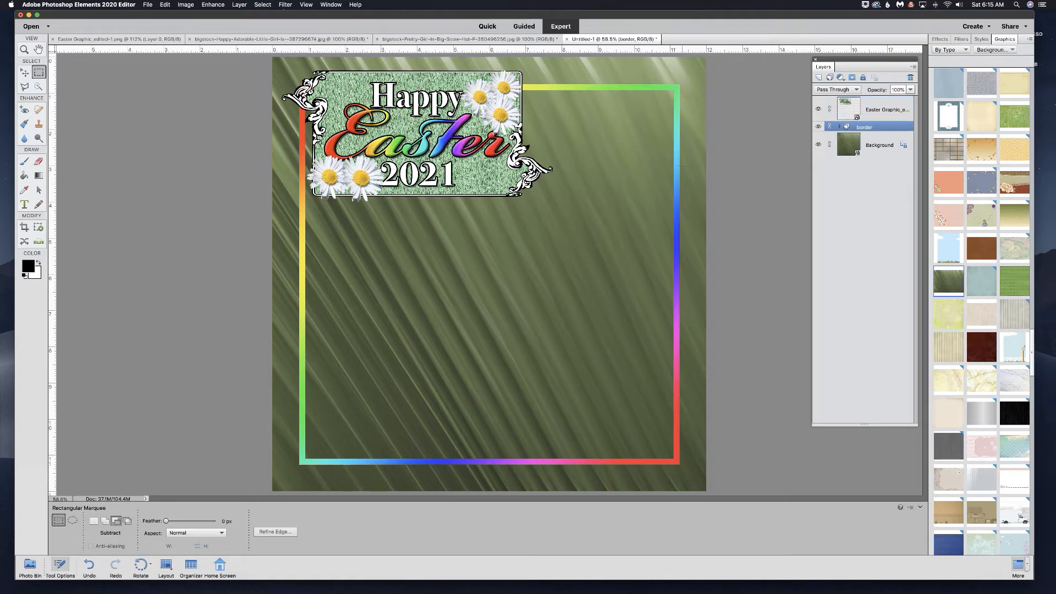
Step: Add the open photo of the smiling toddler to the page and position it in the frame's lower-left area
click(29, 565)
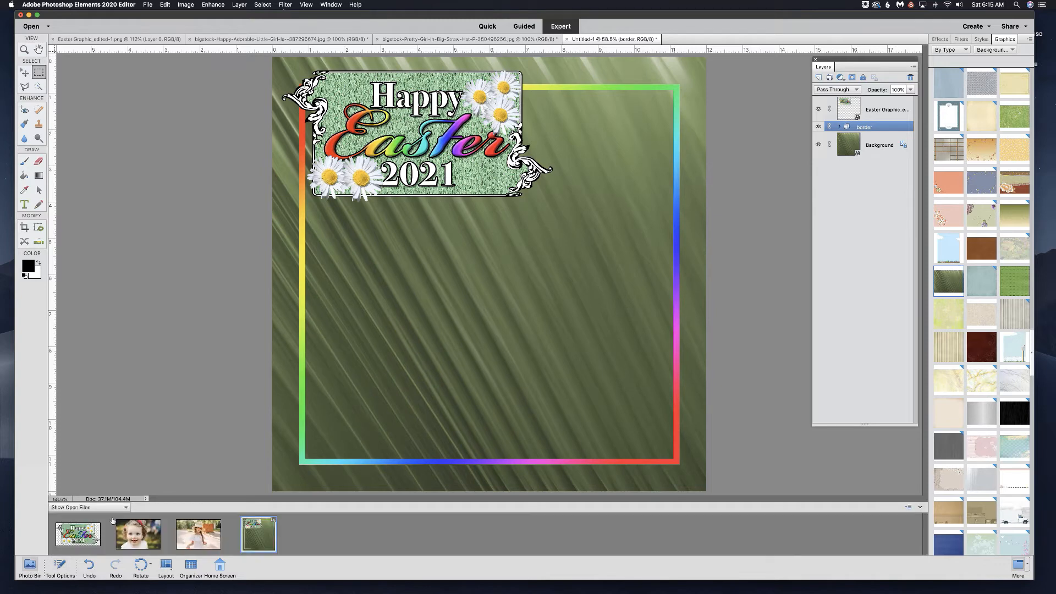
drag(127, 533, 475, 273)
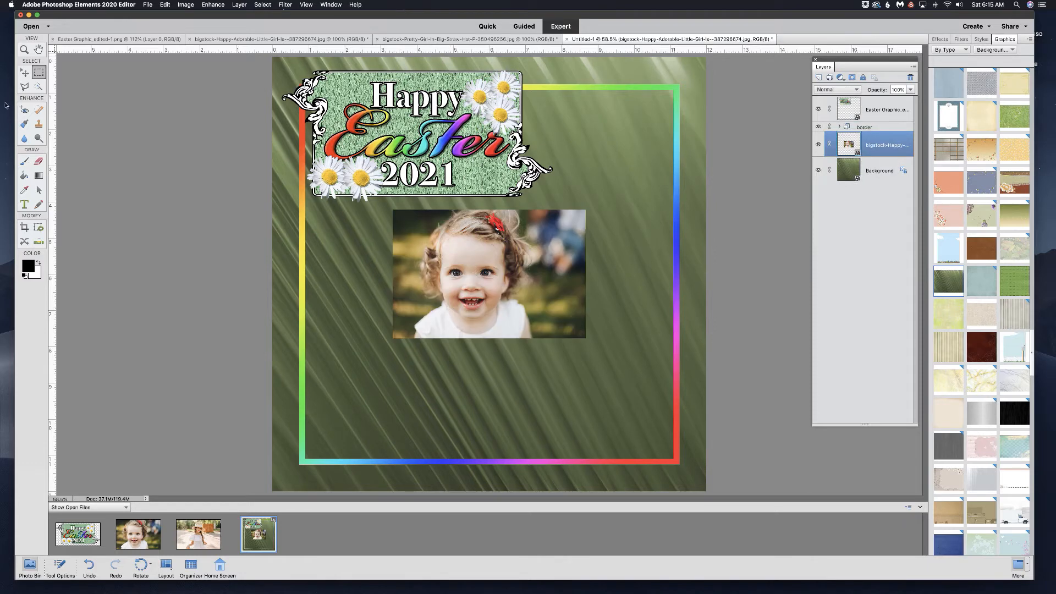
click(24, 72)
drag(434, 271, 362, 369)
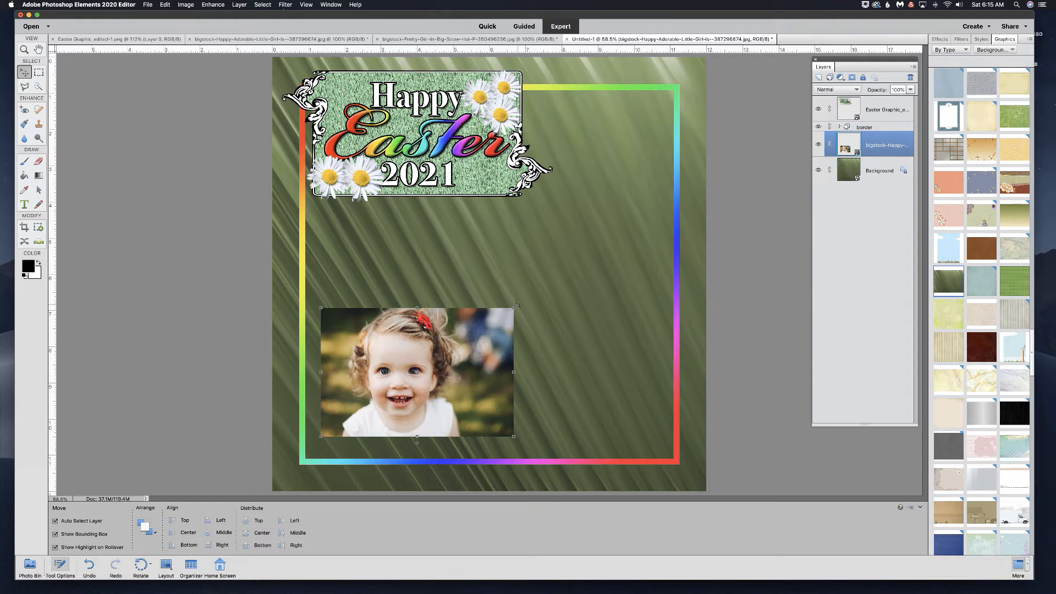
Step: Tilt the toddler photo slightly counterclockwise against the frame's left edge and stack its layer above the border group
drag(517, 306, 503, 295)
drag(441, 353, 428, 353)
click(337, 457)
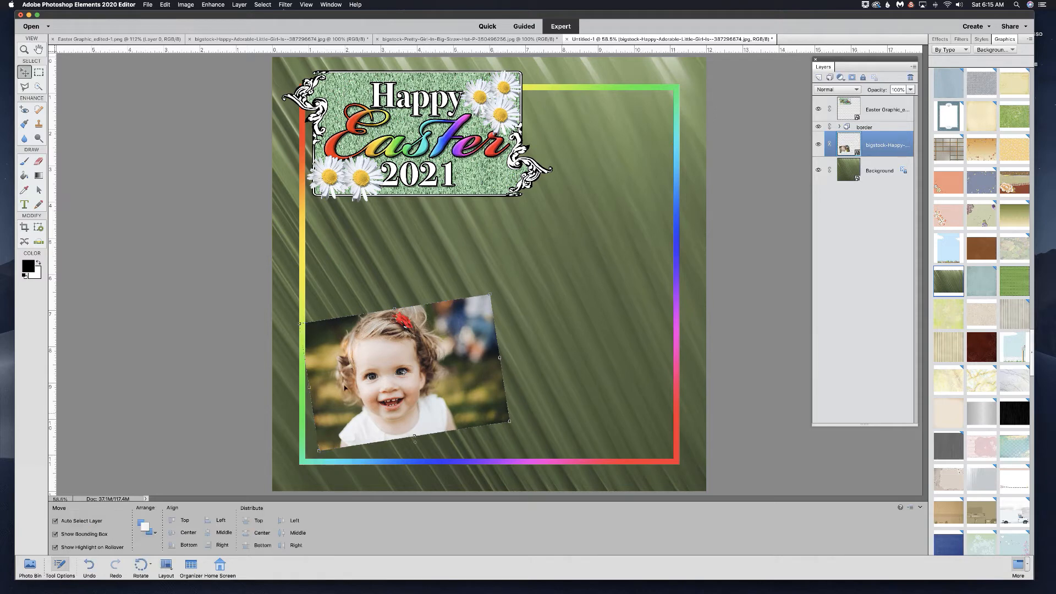
drag(861, 144, 861, 122)
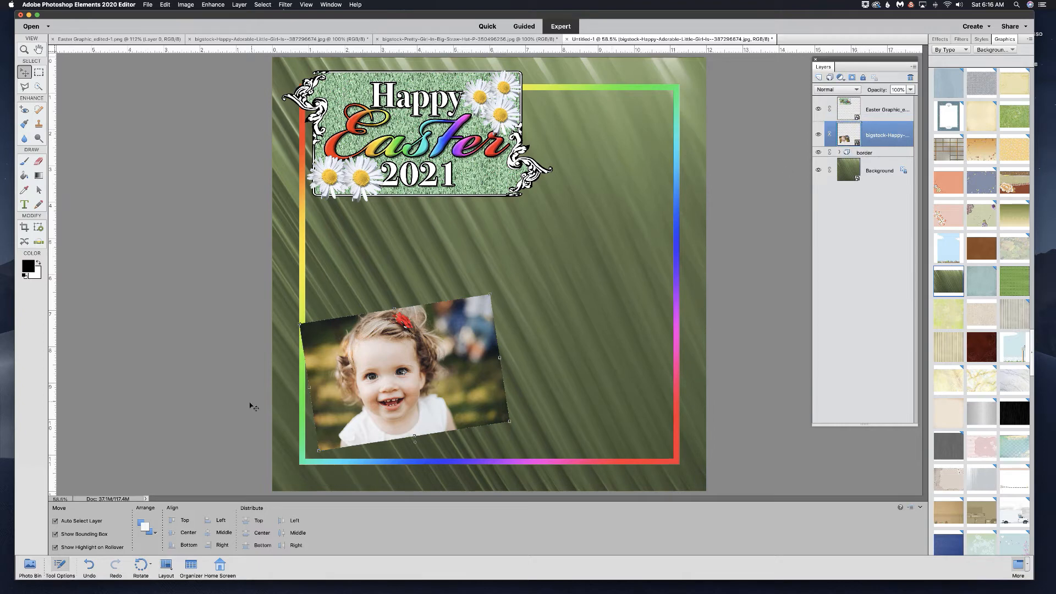
Step: Add the open photo of the girl in the straw hat to the scrapbook page
click(30, 565)
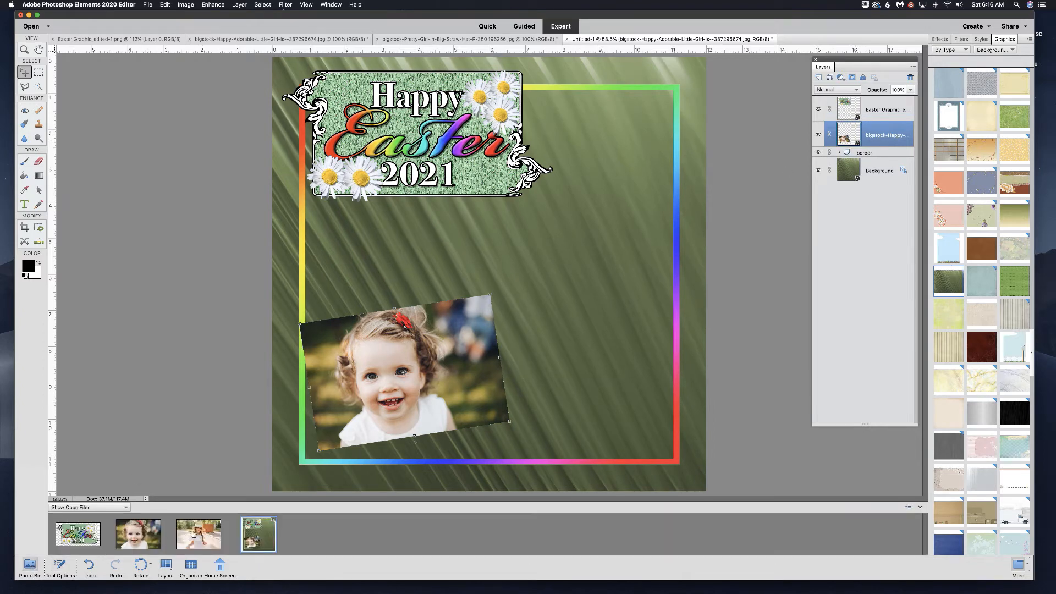
drag(193, 533, 562, 326)
click(617, 310)
click(617, 309)
Step: Tilt the straw-hat photo about 5.6° clockwise in the frame's lower-right area and stack its layer above the toddler photo
drag(653, 286, 665, 294)
drag(577, 331, 607, 352)
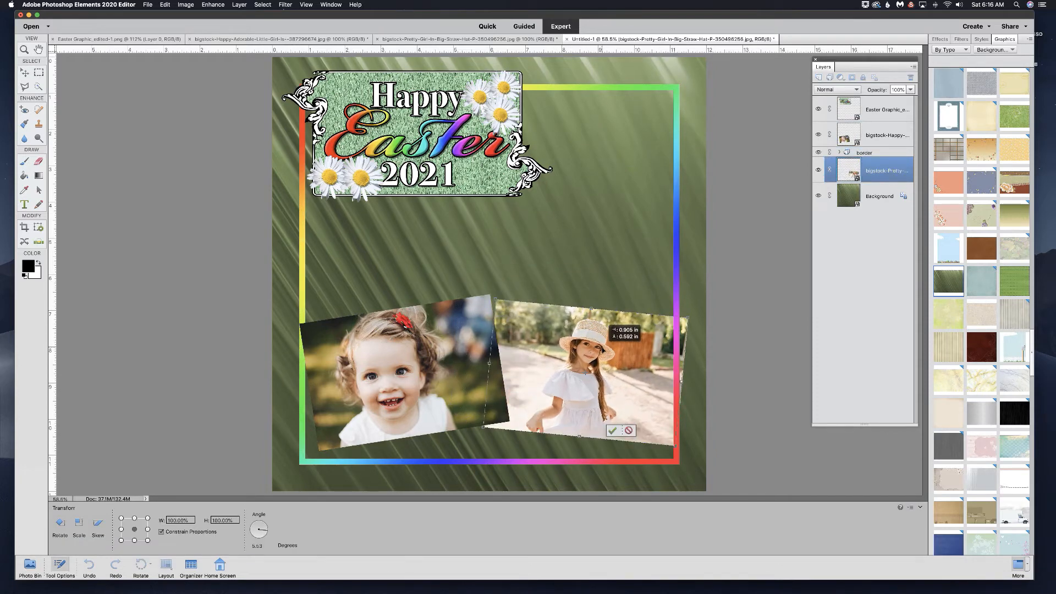
click(645, 452)
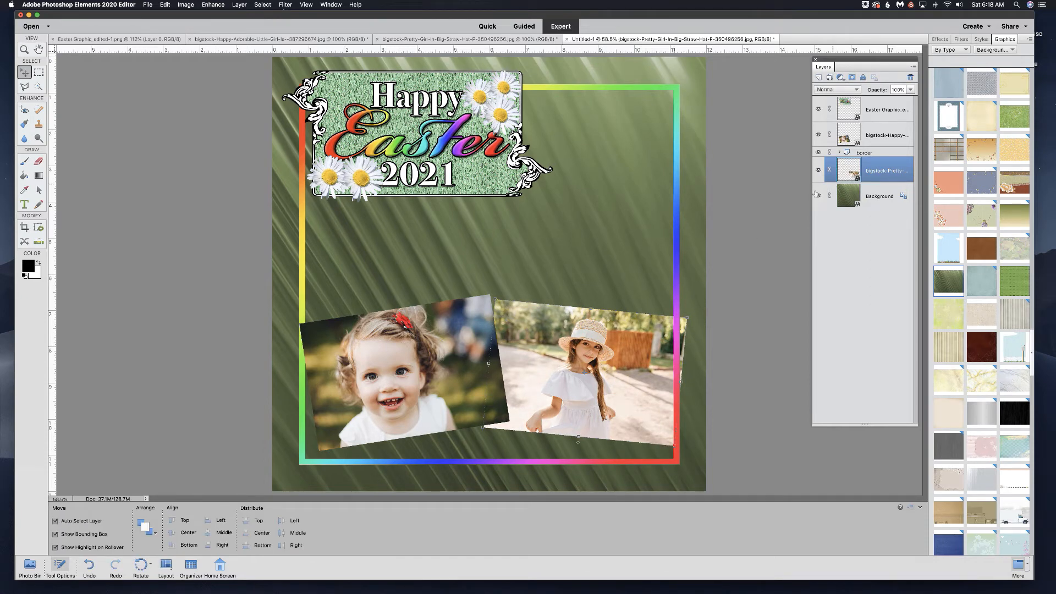
drag(869, 167, 856, 124)
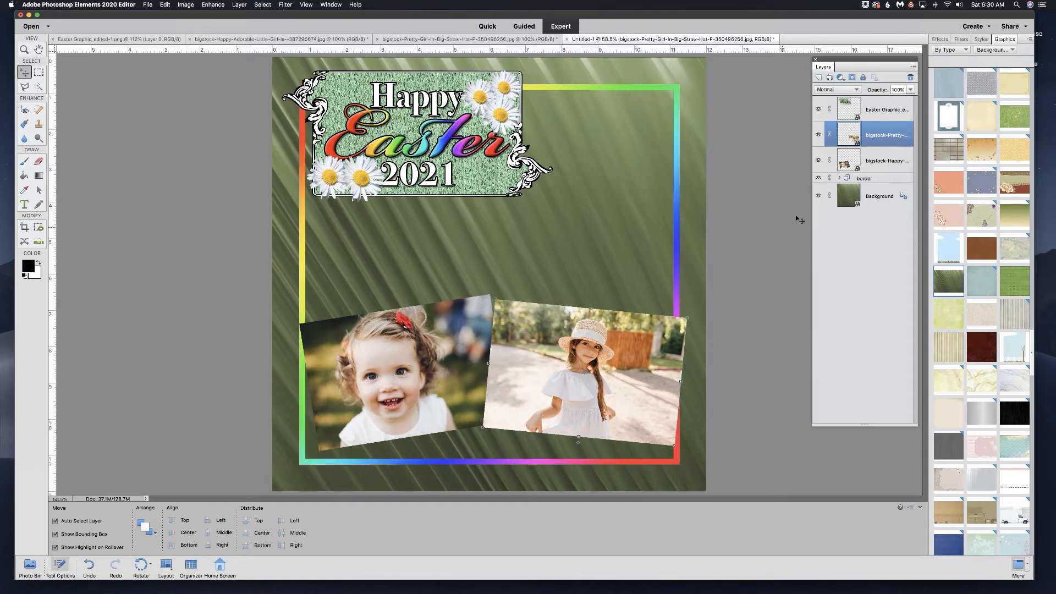
Step: Browse the Shapes graphics and add a rough-edged brush-stroke block over the toddler photo
click(993, 52)
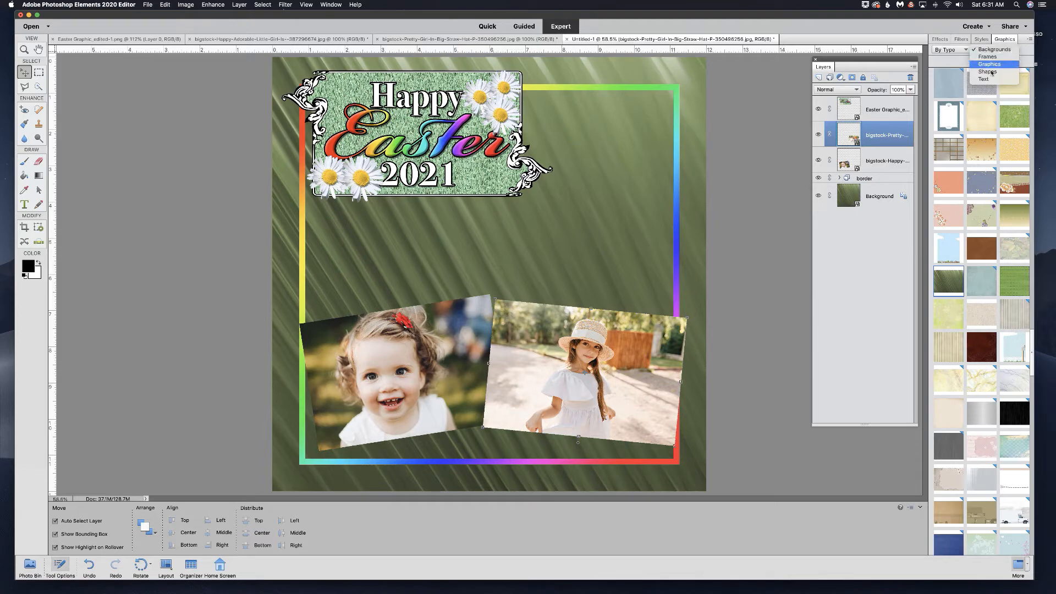
click(988, 73)
scroll(977, 237, down, 5)
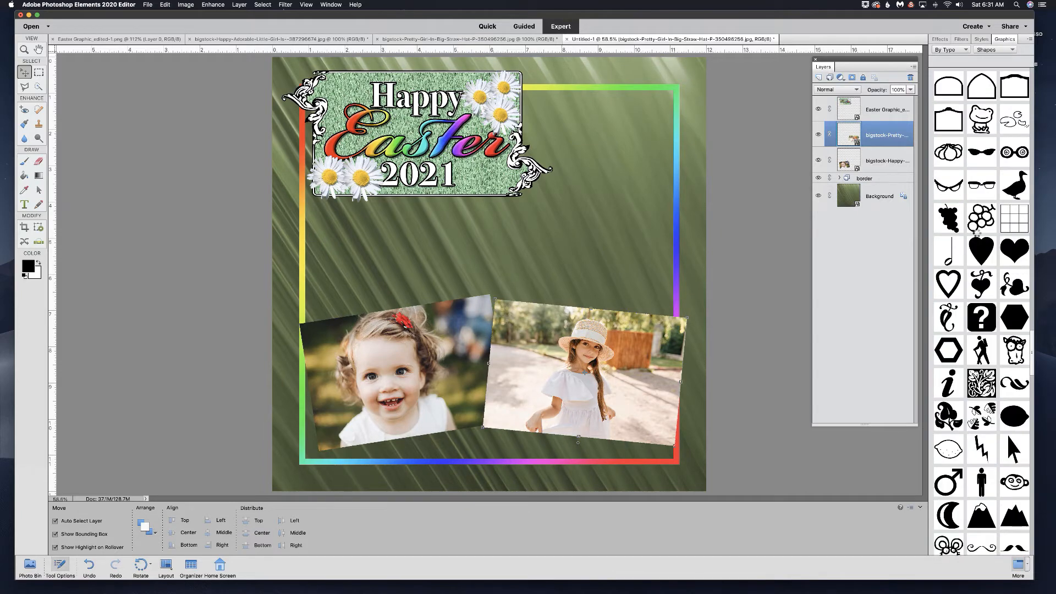
scroll(977, 236, down, 15)
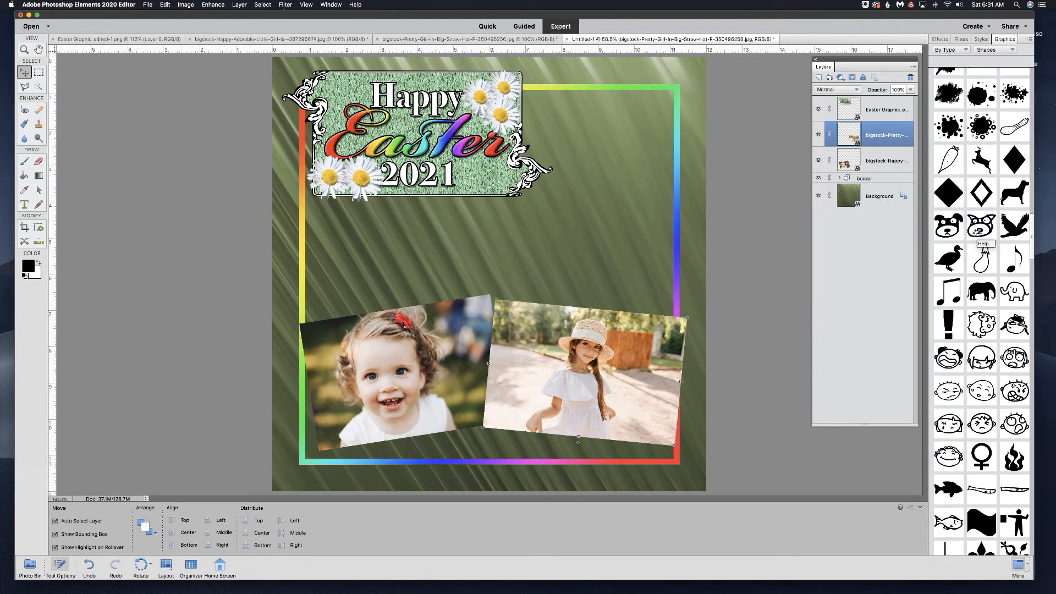
scroll(977, 233, up, 3)
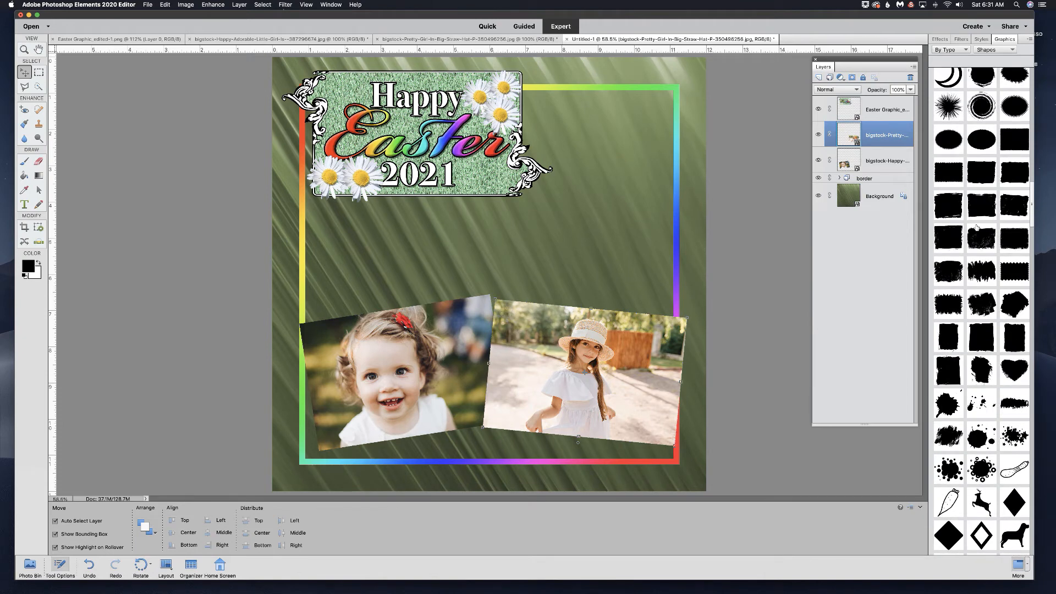
drag(946, 271, 346, 338)
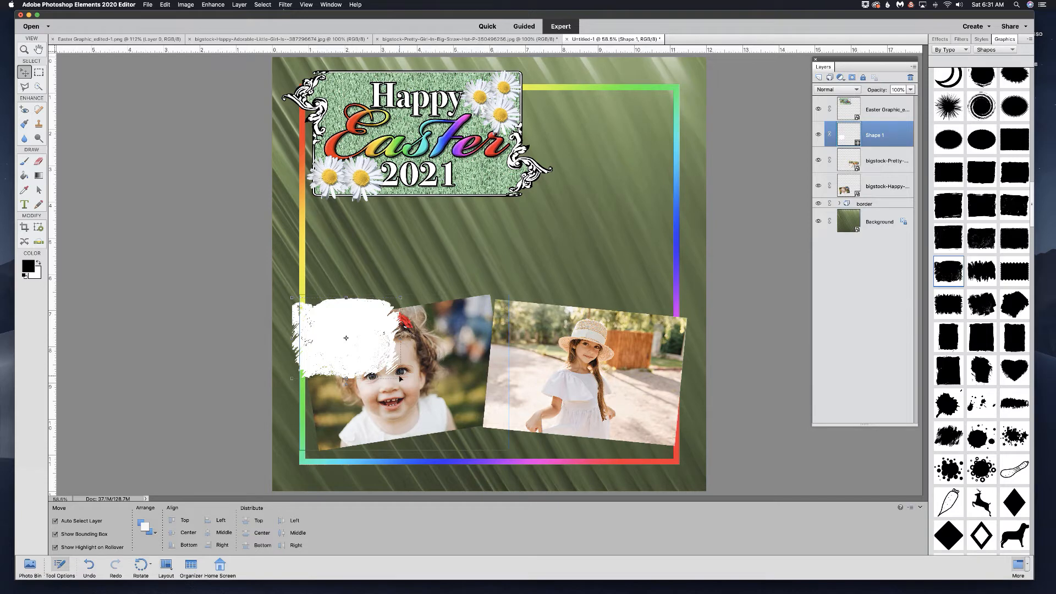
Step: Enlarge the brush-stroke shape to about 214% by 206% and tilt it about 10° counterclockwise so it covers the toddler photo
drag(400, 378, 517, 406)
drag(511, 293, 496, 279)
drag(519, 437, 529, 442)
drag(417, 356, 417, 352)
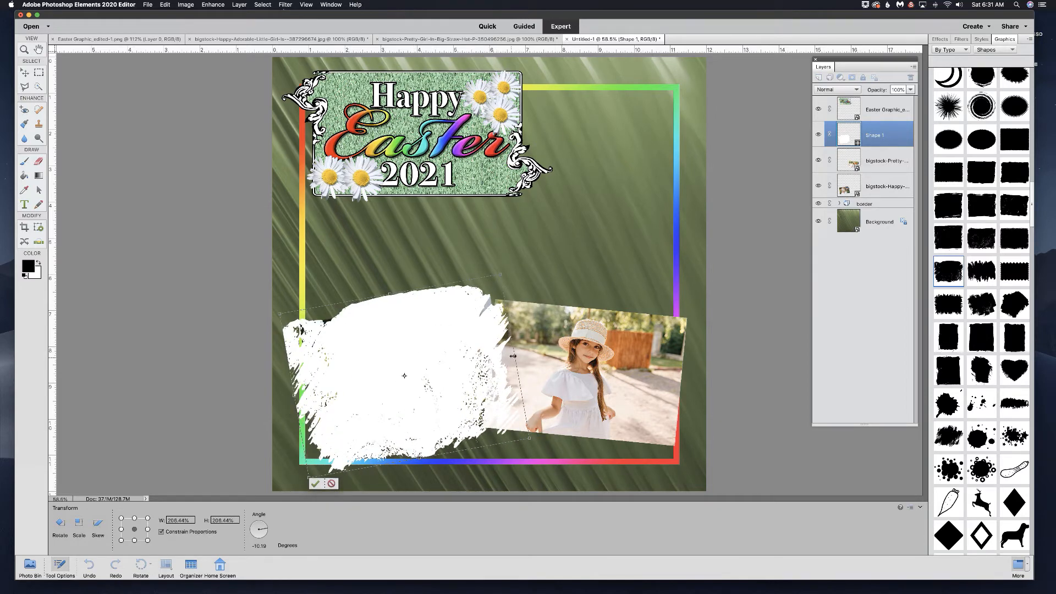
drag(517, 355, 523, 355)
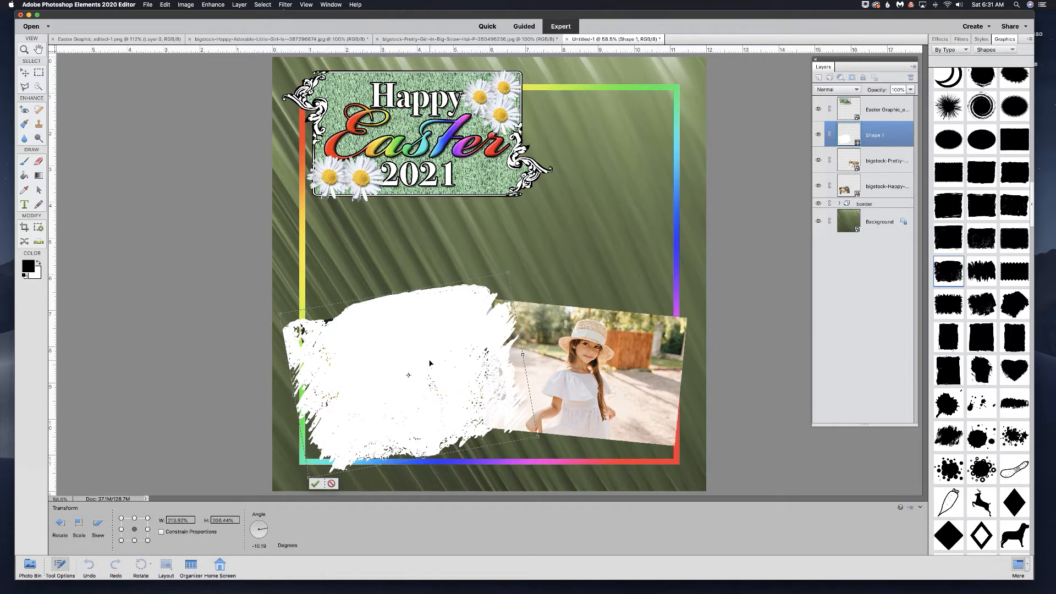
click(314, 484)
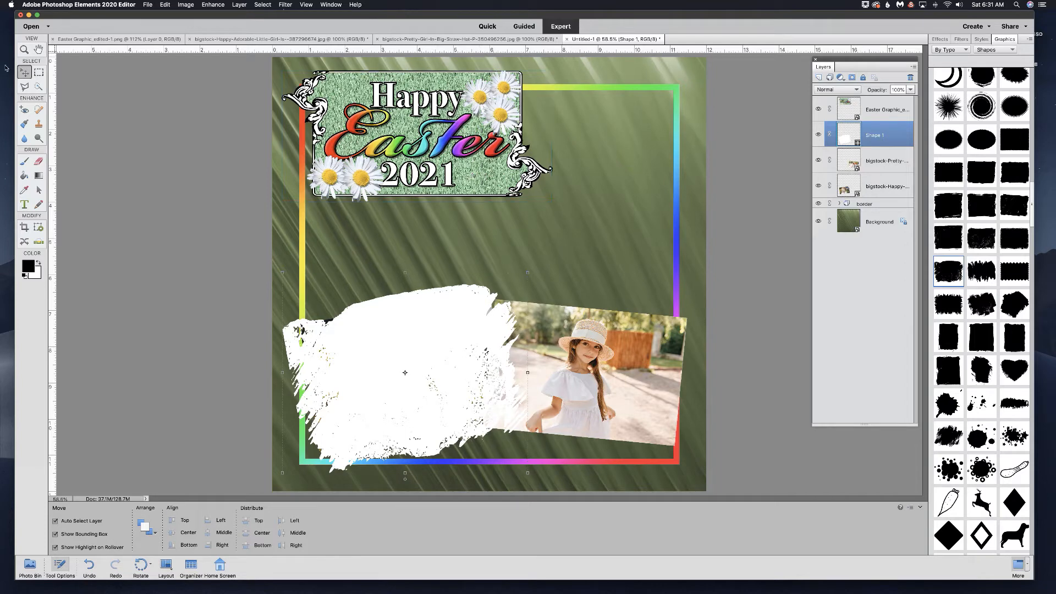
Step: Sample the light green from the Easter graphic's textured background as the foreground color, using a 5x5 average
key(z)
drag(477, 178, 498, 194)
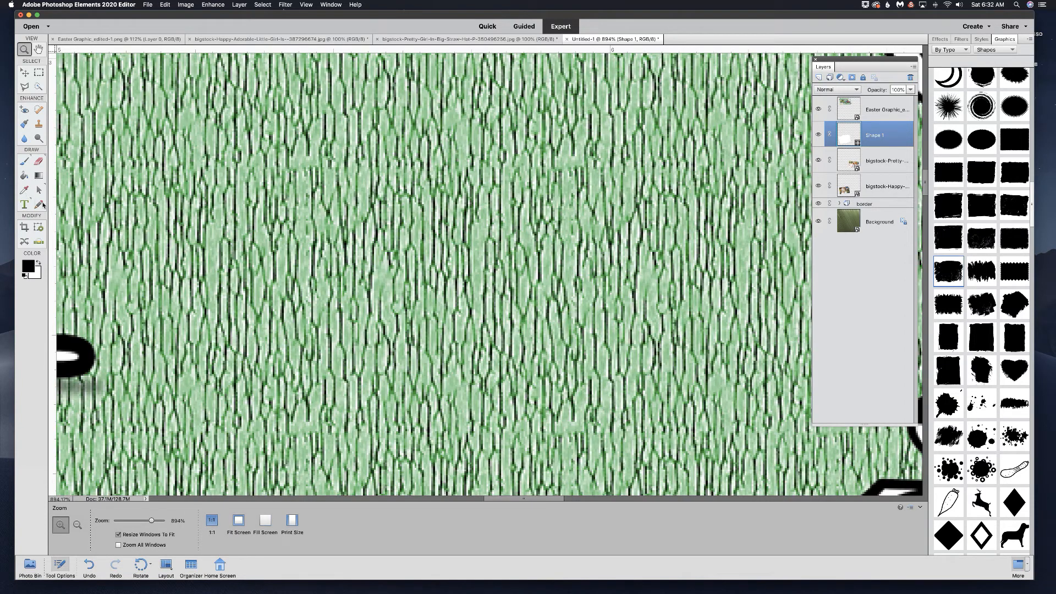
click(23, 191)
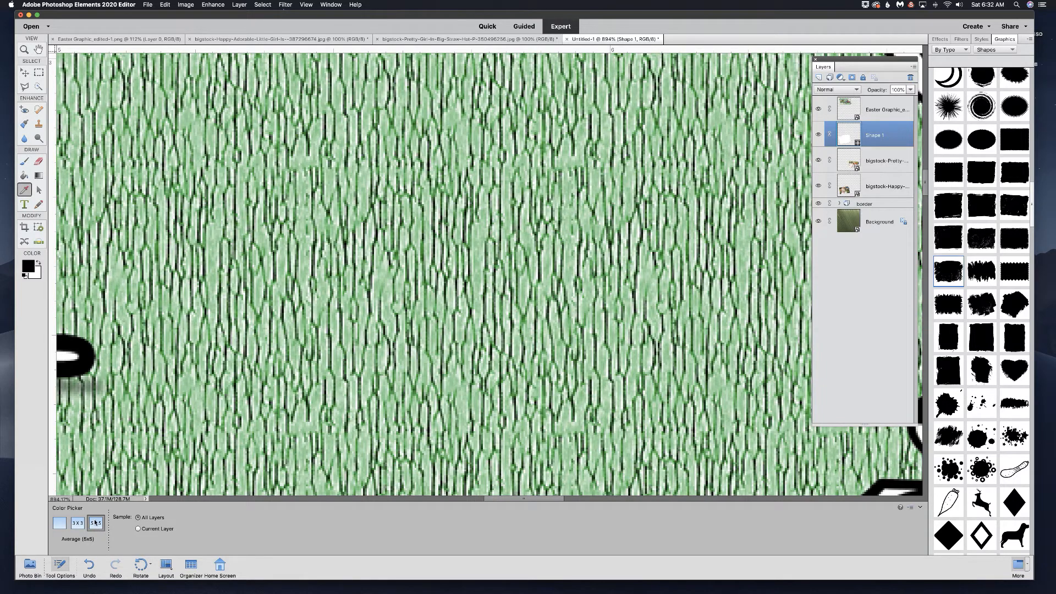
click(60, 523)
click(95, 523)
click(189, 380)
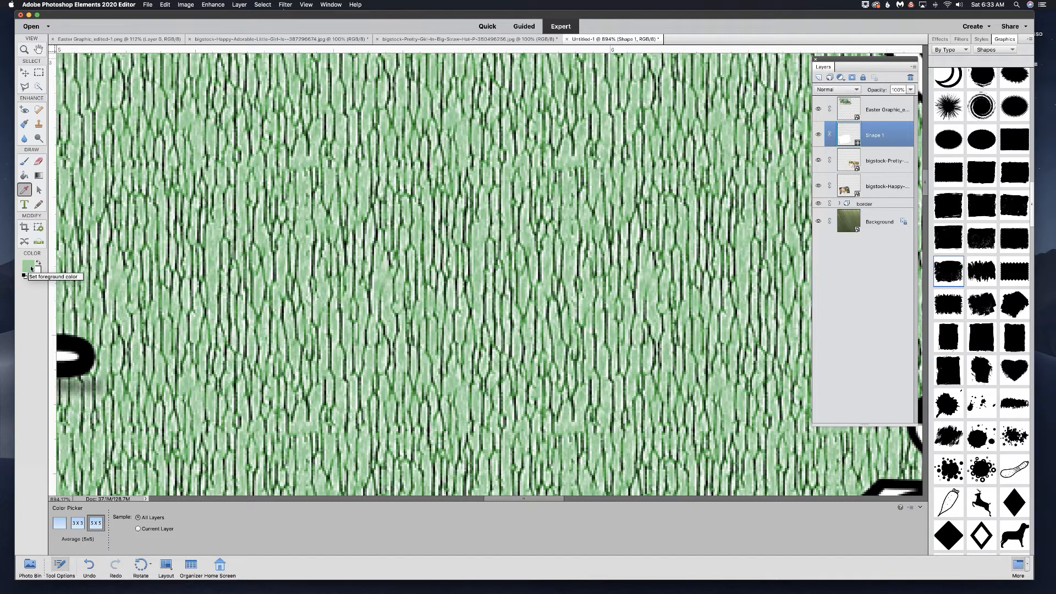
Step: Fill the brush-stroke shape over the toddler photo with the sampled green
key(super+0)
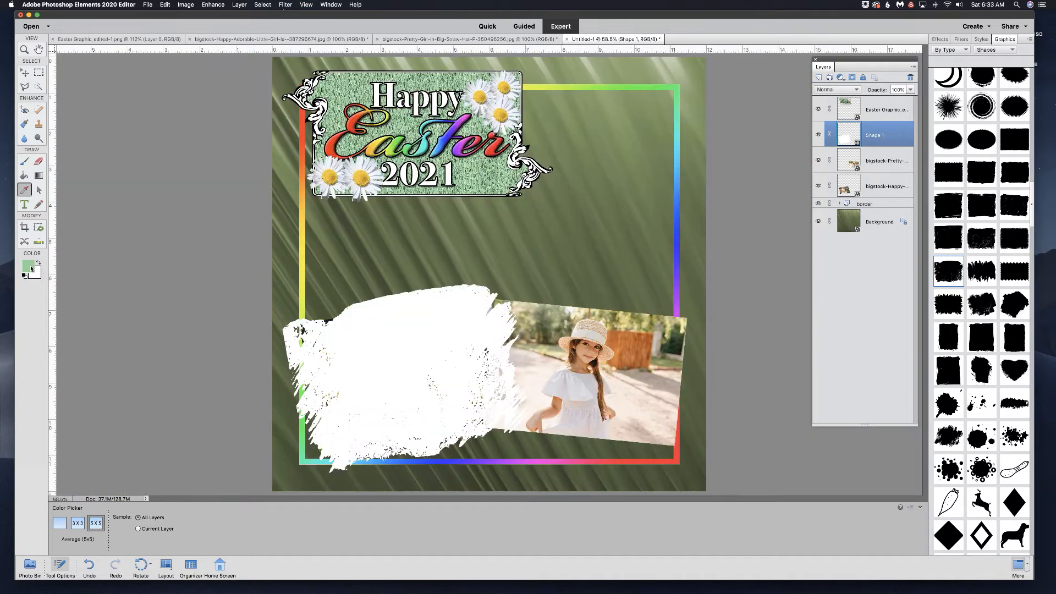
click(24, 175)
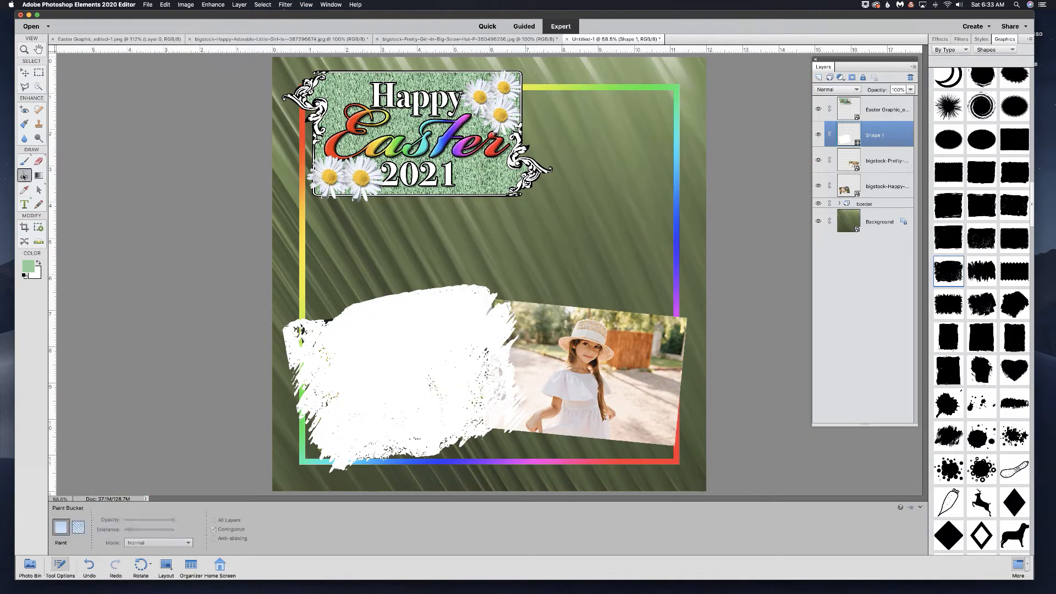
click(395, 346)
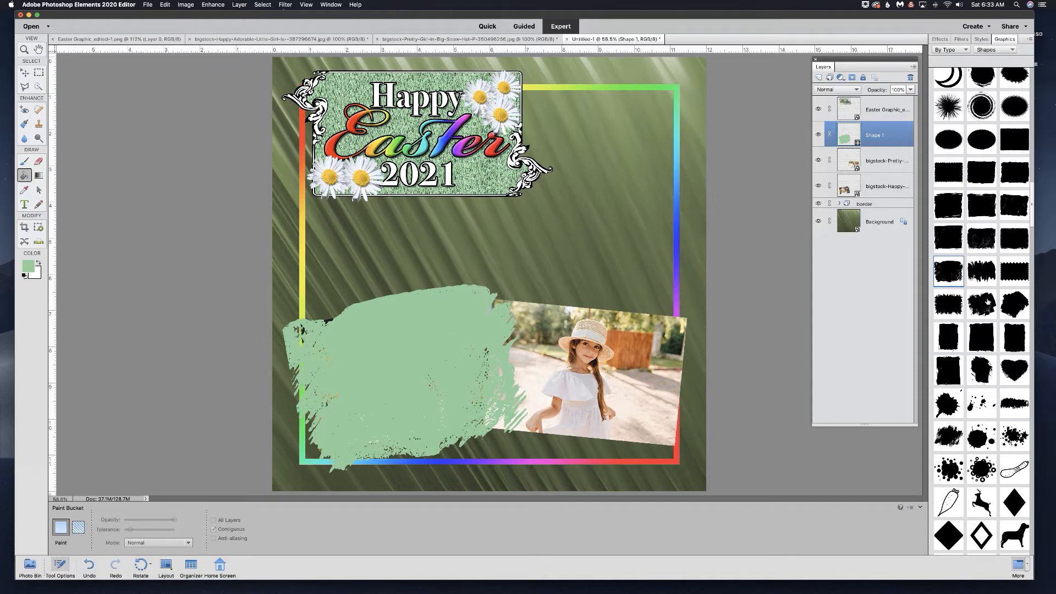
Step: Add a second rough brush-stroke shape over the straw-hat photo, stretched to about 231% by 209% and tilted about 10.7° clockwise
drag(981, 301, 582, 322)
drag(636, 278, 686, 236)
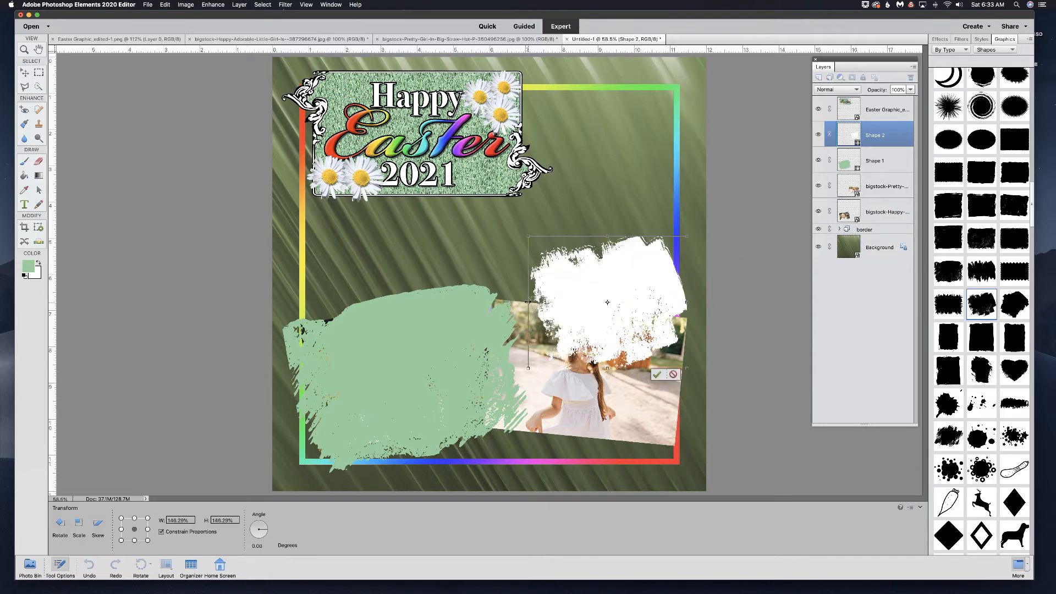
drag(528, 302, 461, 301)
drag(695, 236, 709, 250)
drag(618, 282, 625, 367)
drag(592, 322, 602, 276)
drag(567, 452, 564, 462)
drag(472, 347, 455, 343)
drag(695, 388, 701, 389)
drag(654, 390, 654, 396)
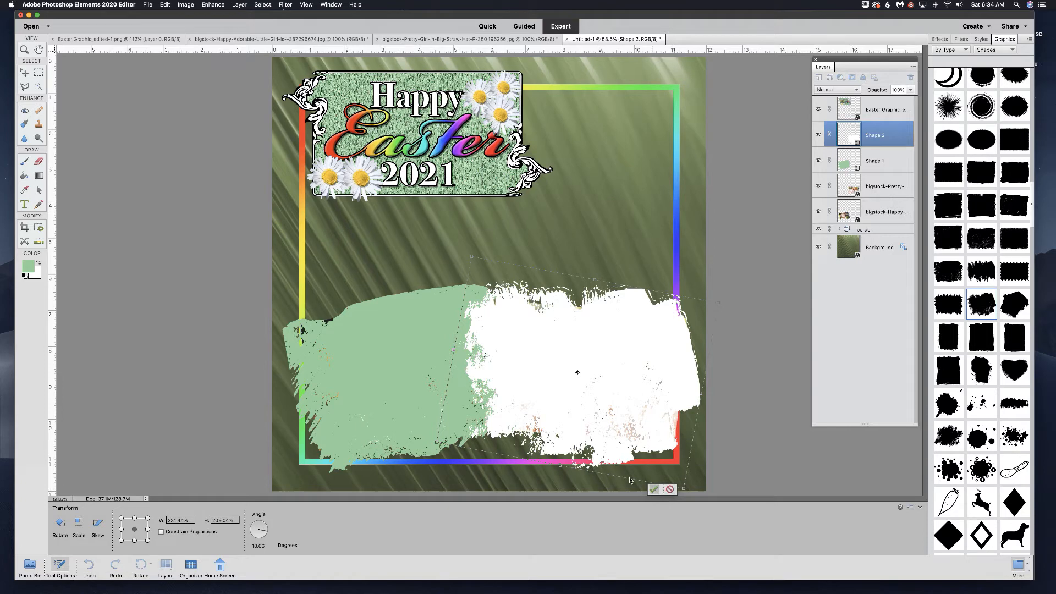
click(653, 490)
Step: Fill the second brush-stroke shape with the sampled green and stack each shape's layer directly beneath its matching photo
click(25, 175)
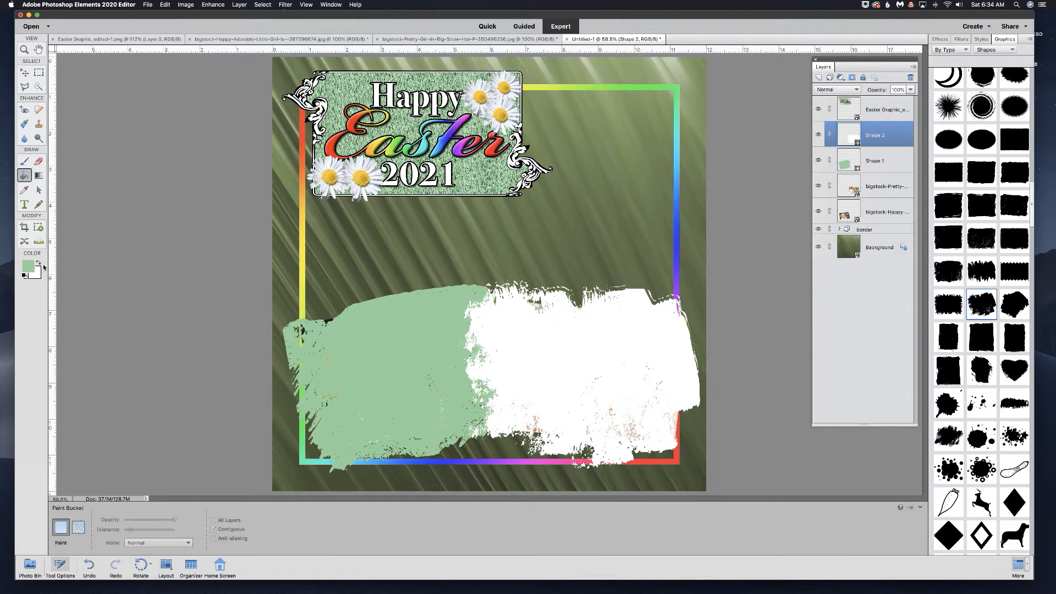
click(540, 352)
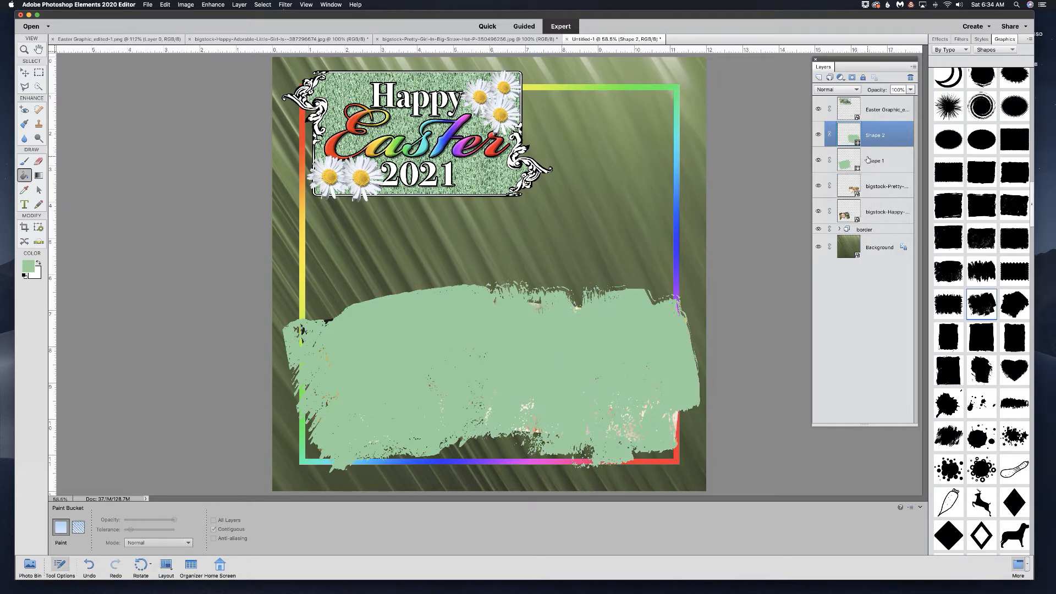
drag(867, 161, 869, 222)
drag(871, 135, 873, 173)
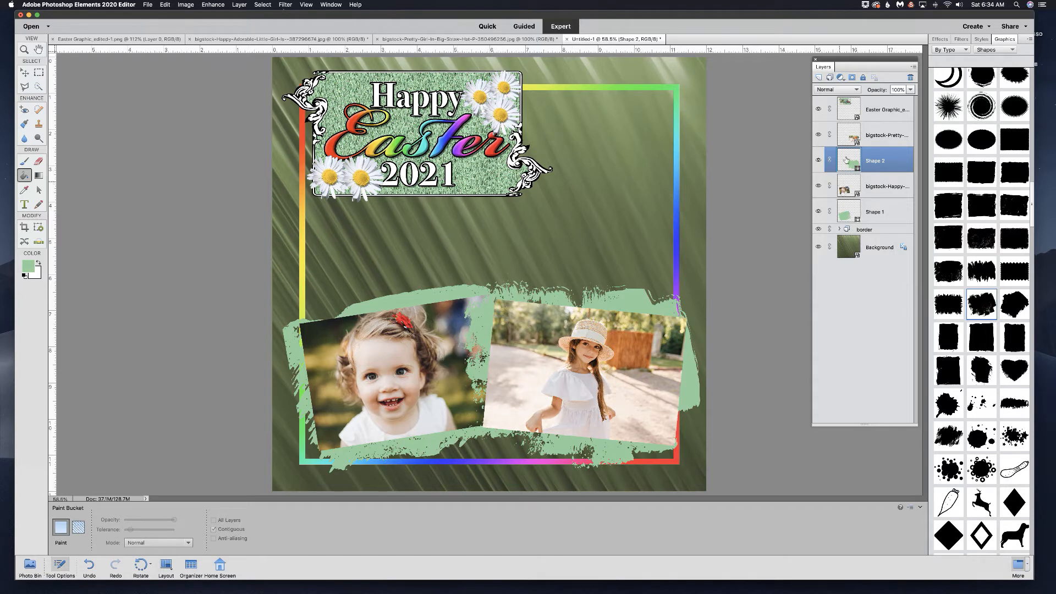
Step: Give the straw-hat photo a white outside stroke of about 35 px at 100% opacity
click(849, 139)
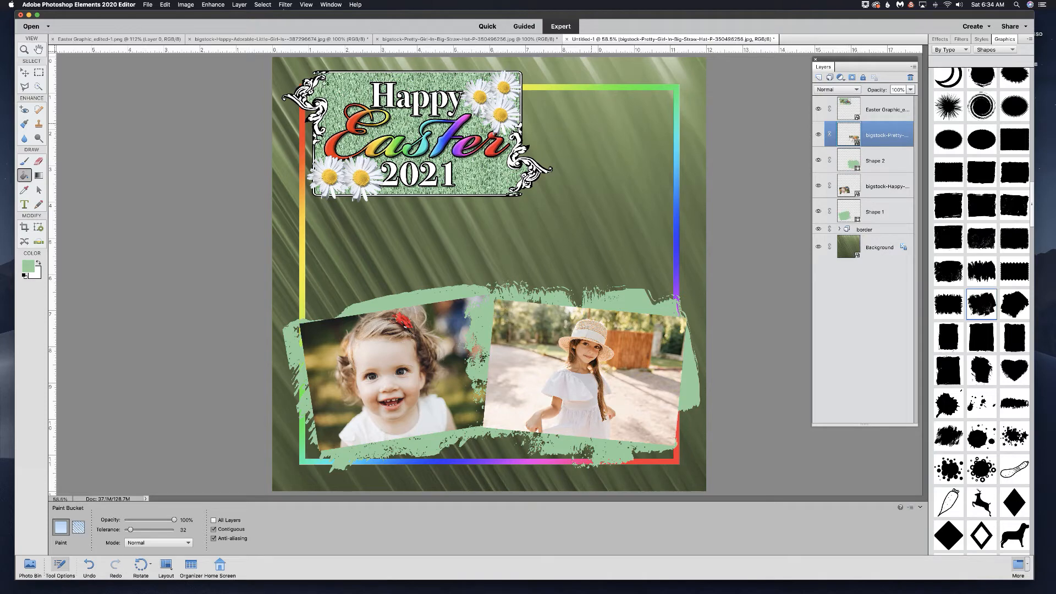
click(239, 6)
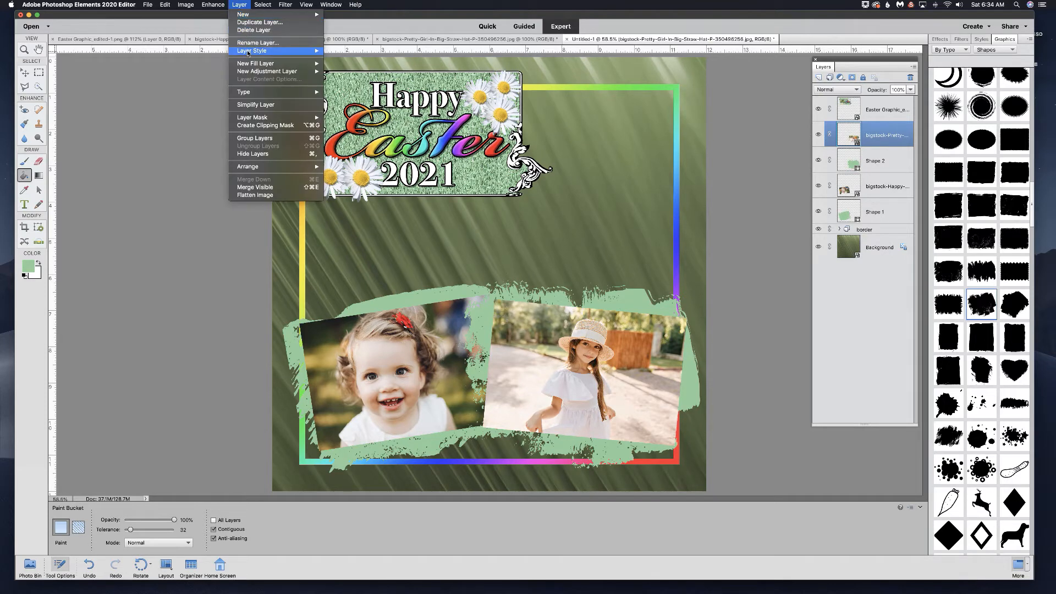
mouse_move(264, 50)
click(363, 51)
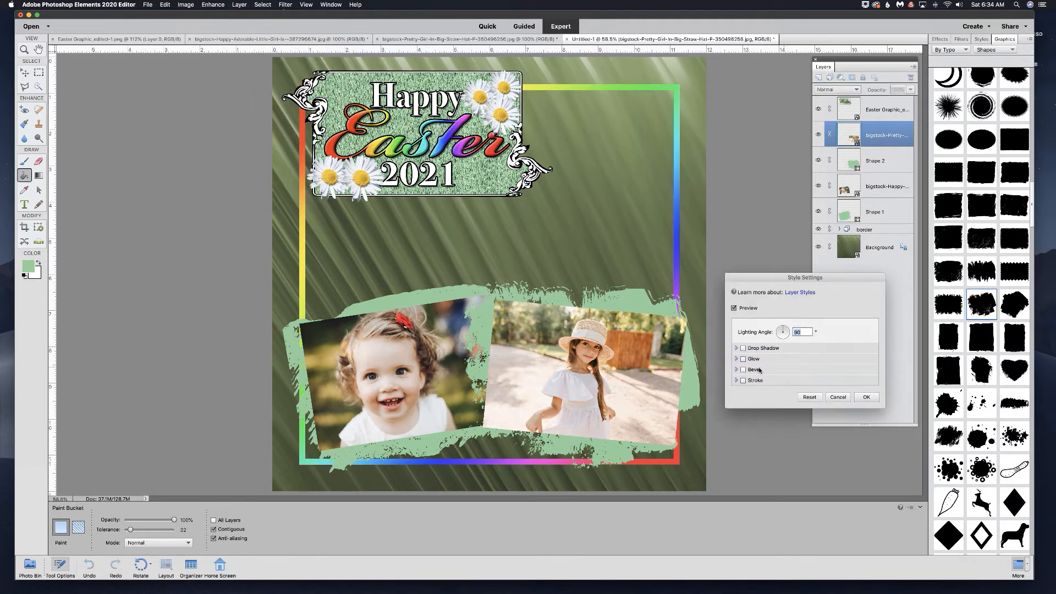
click(742, 380)
drag(763, 395, 772, 395)
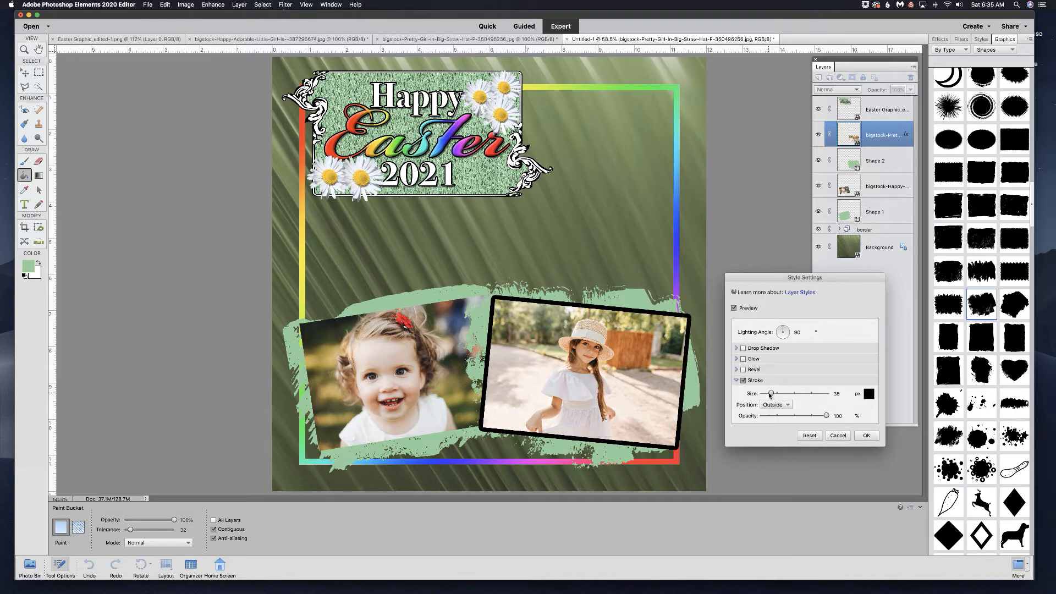
click(868, 394)
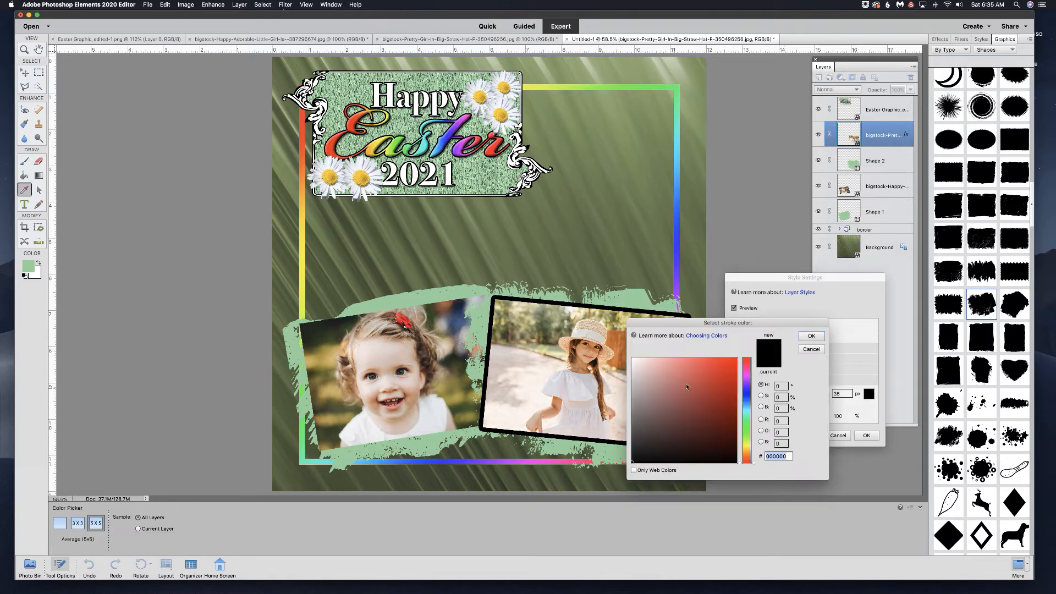
drag(638, 365, 626, 350)
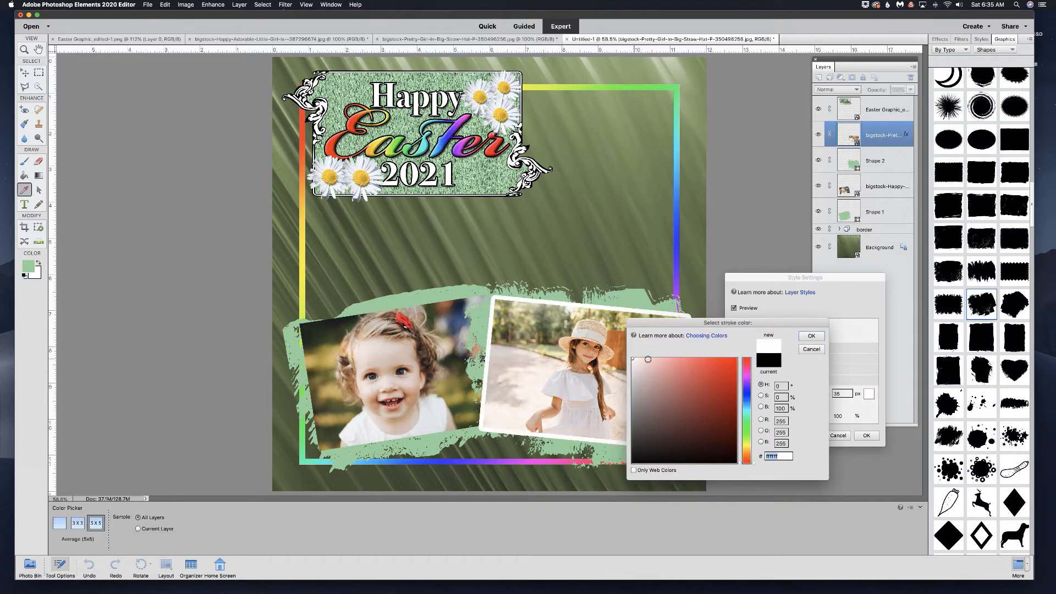
click(812, 335)
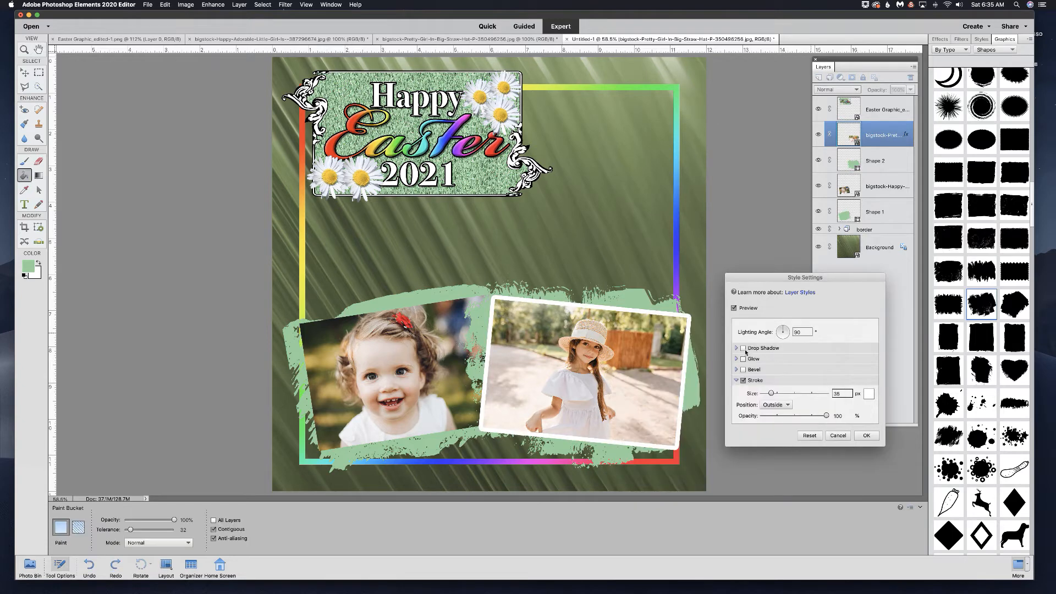
Step: Add a drop shadow to the straw-hat photo with a 138° lighting angle, 27 px size, about 95 px distance and 44% opacity
click(743, 349)
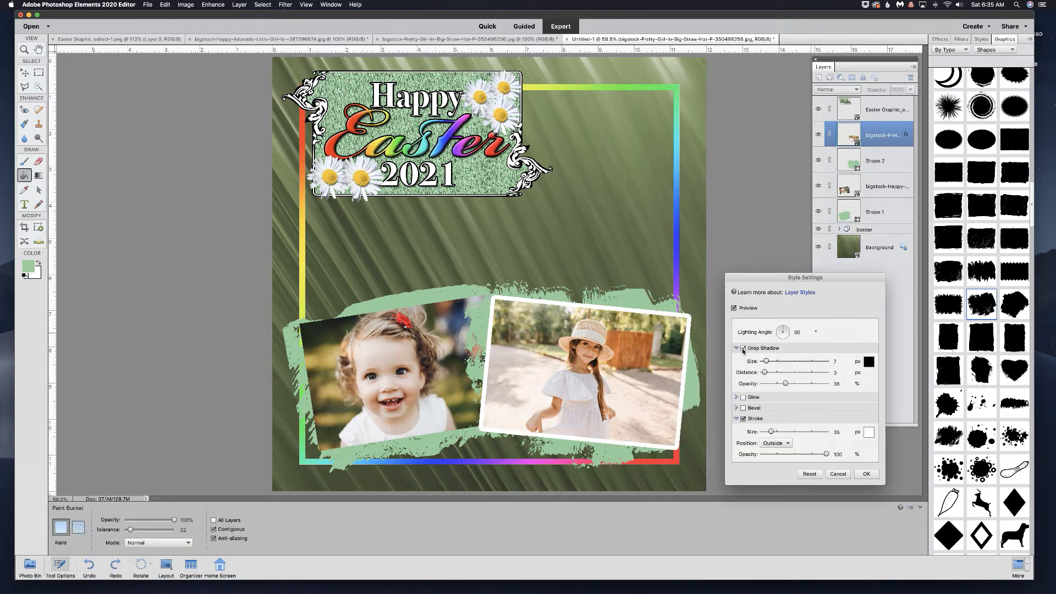
click(783, 329)
click(775, 327)
drag(764, 372, 792, 374)
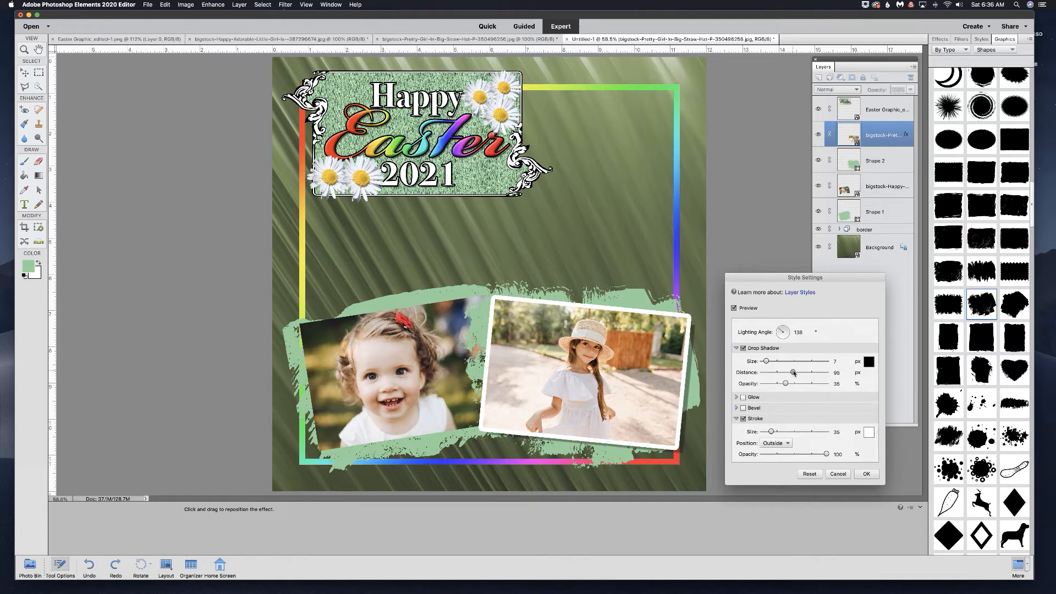
drag(765, 361, 767, 361)
drag(767, 360, 753, 361)
drag(763, 361, 790, 361)
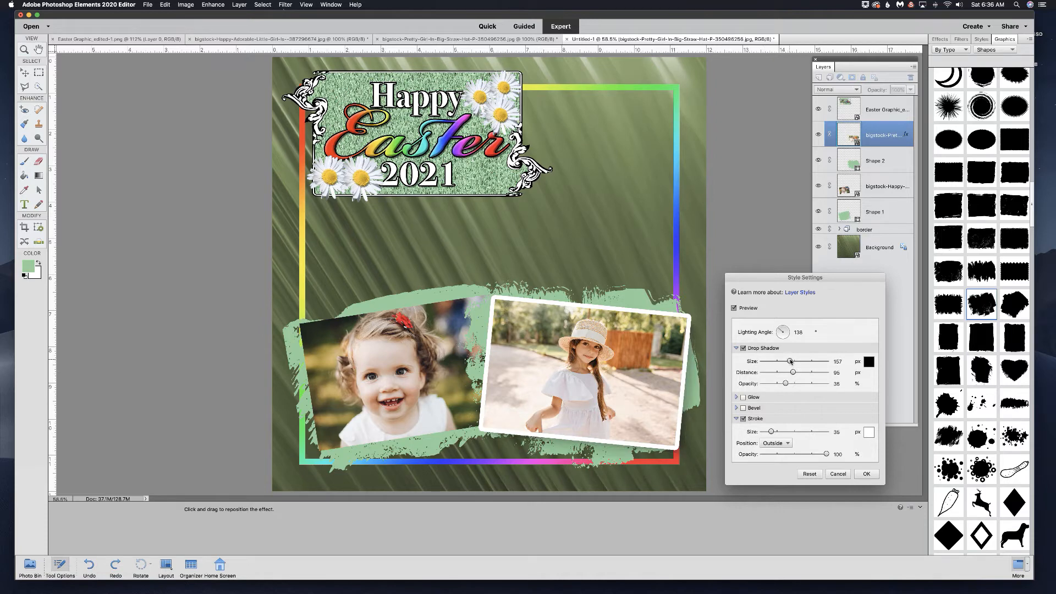
drag(782, 362, 771, 361)
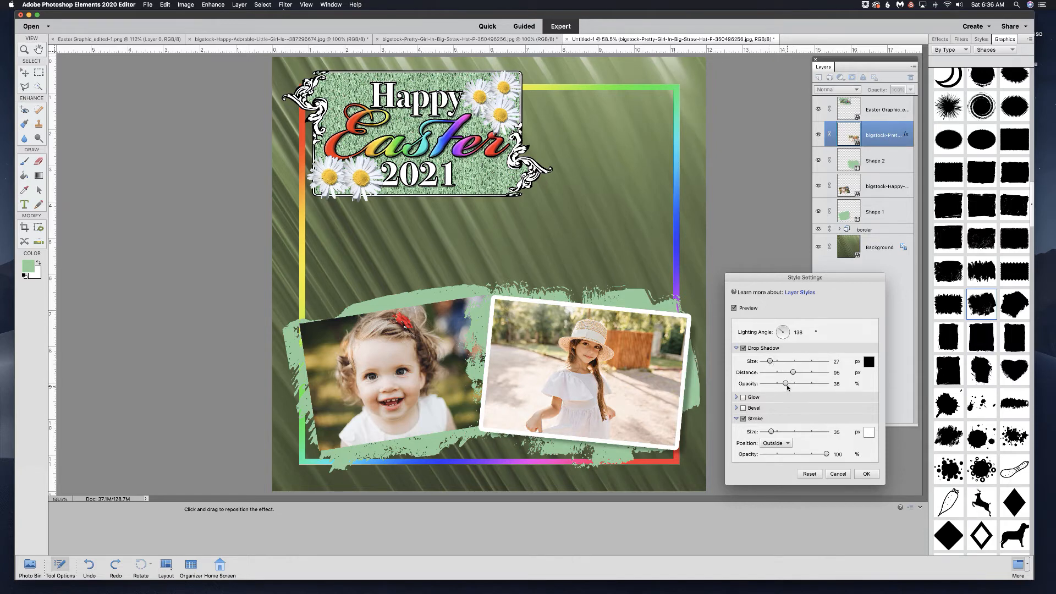
drag(787, 386, 791, 386)
click(865, 474)
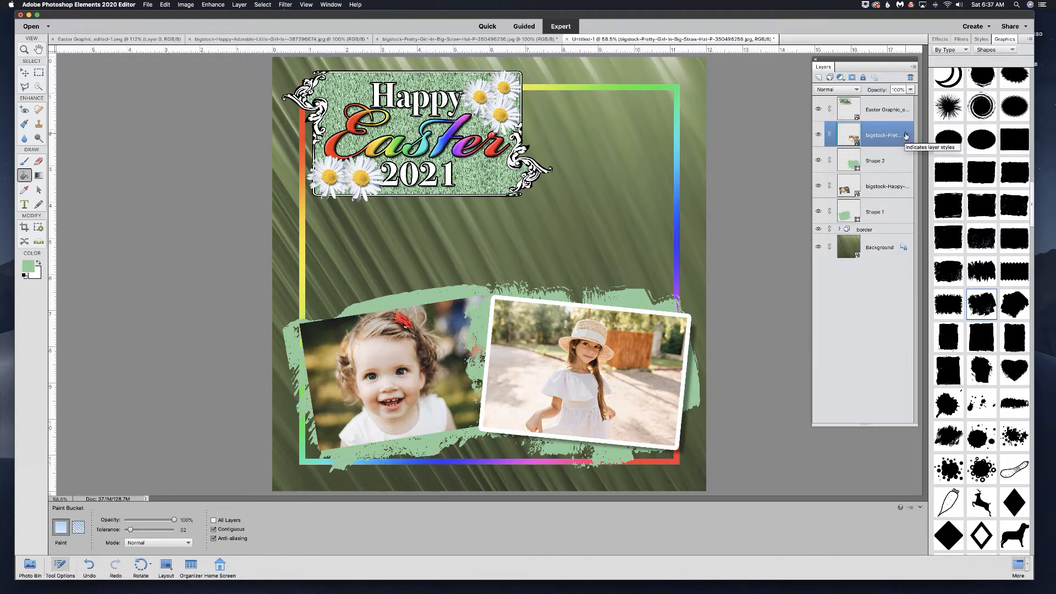
Step: Copy the straw-hat photo's layer style to the toddler photo and the Easter graphic, and remove the stroke from the graphic's style
drag(903, 187, 905, 187)
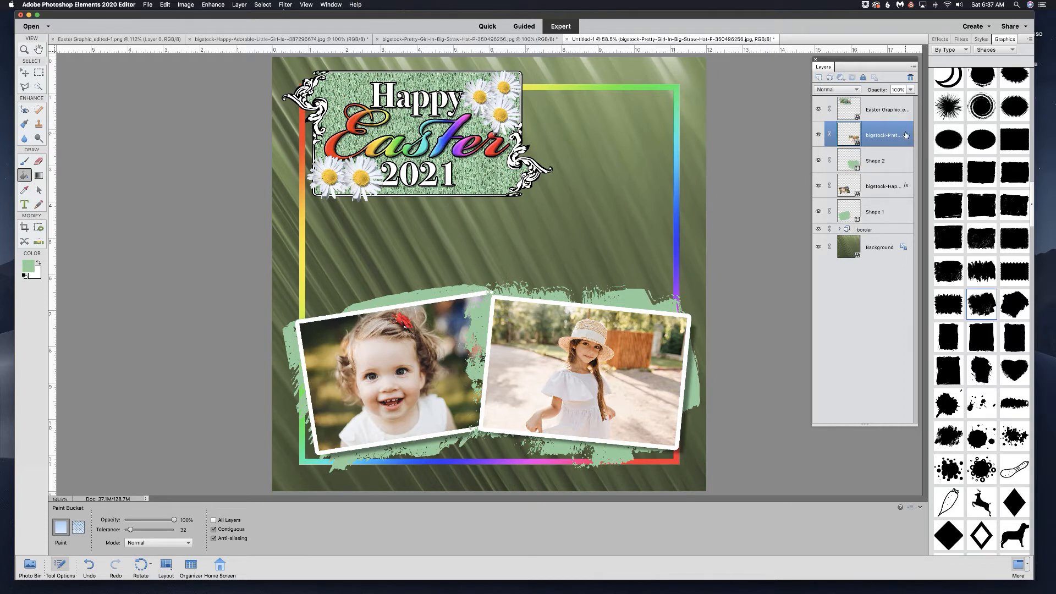
drag(903, 110, 902, 112)
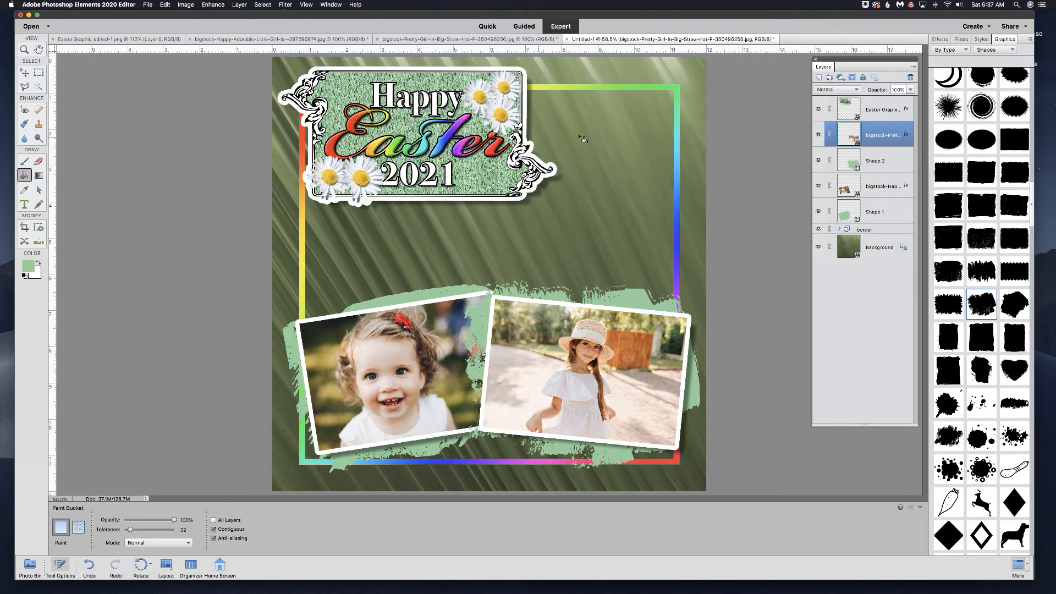
double_click(905, 110)
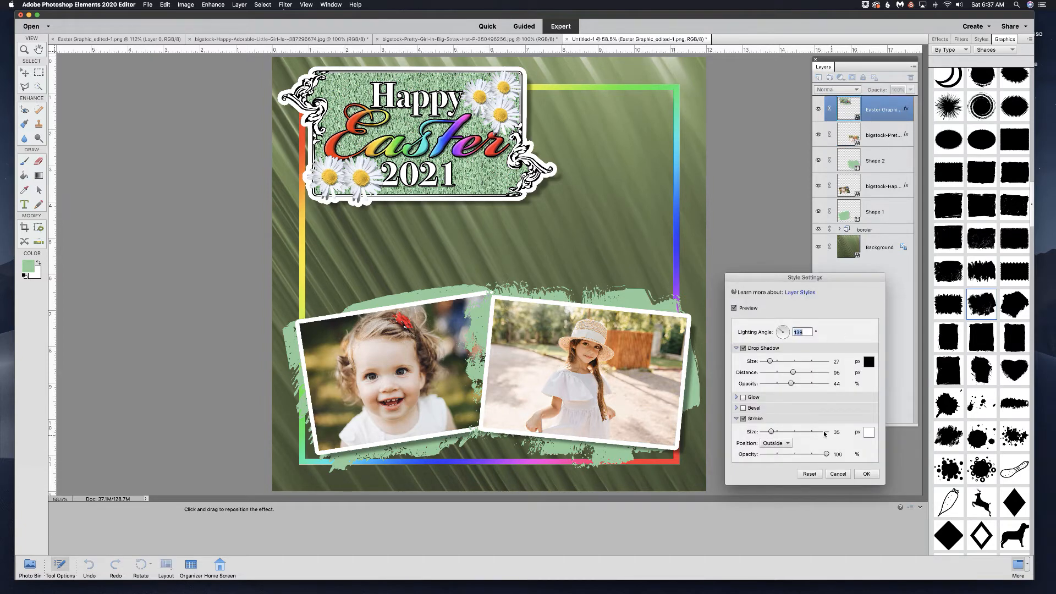
click(743, 419)
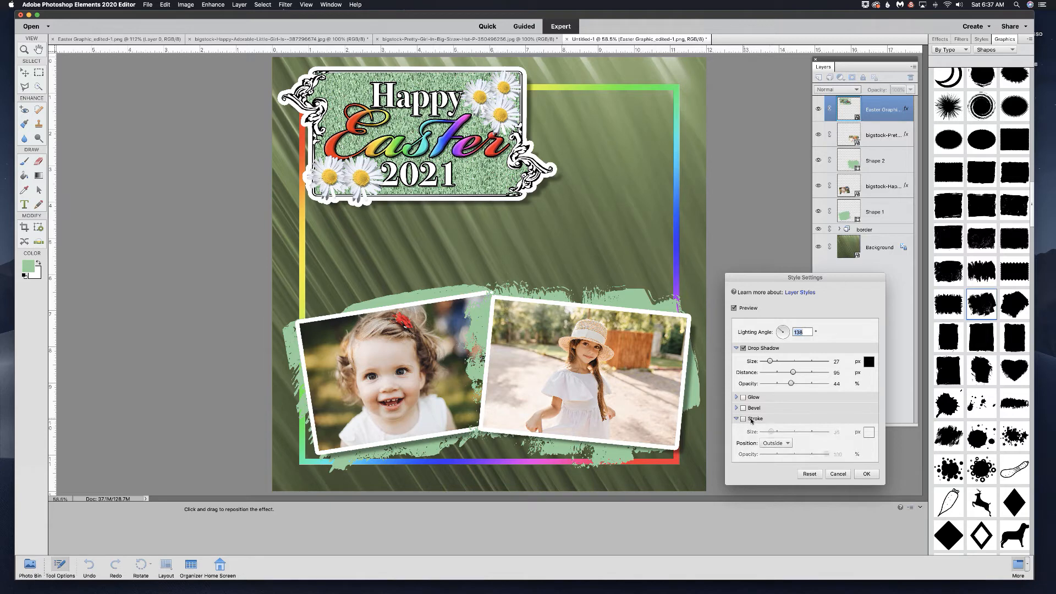
click(865, 474)
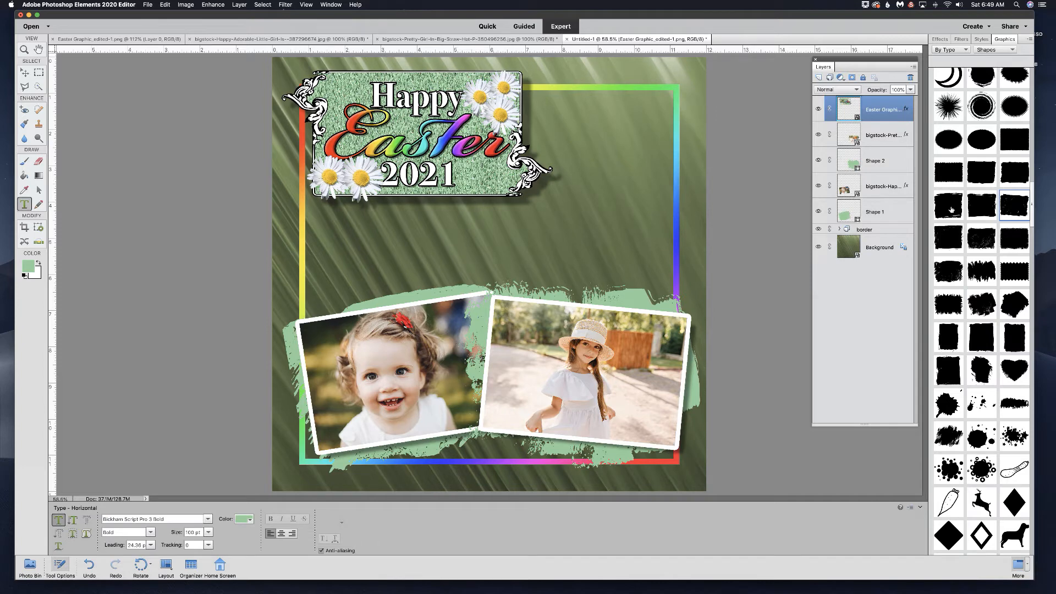
Step: Add a rough-edged rectangle shape beside the Easter graphic and stretch it to about 123% width as a tall block above the straw-hat photo
drag(949, 206, 599, 126)
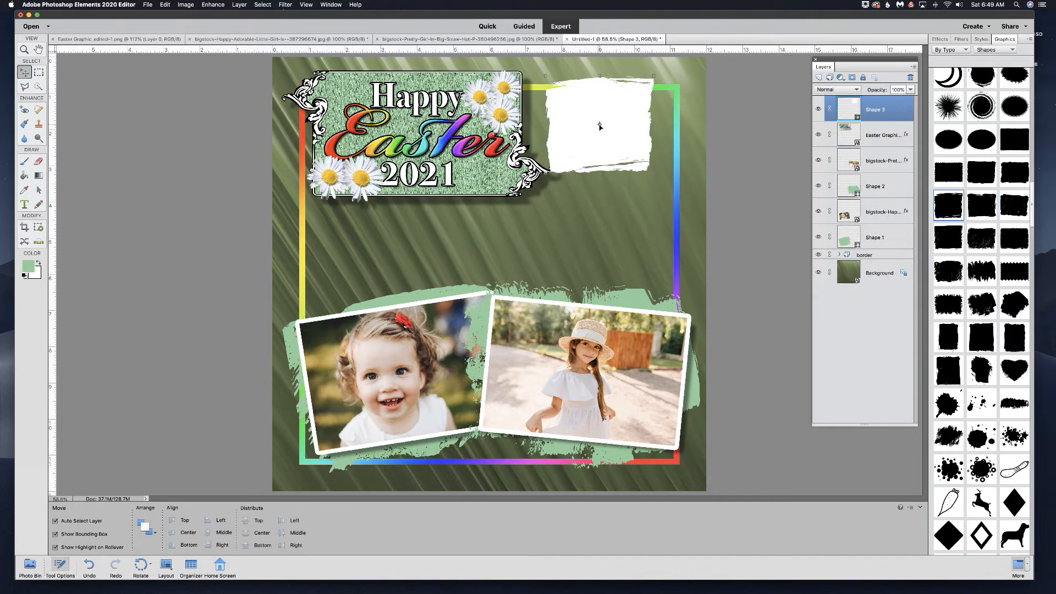
drag(652, 175, 606, 265)
drag(609, 169, 606, 191)
drag(541, 191, 533, 190)
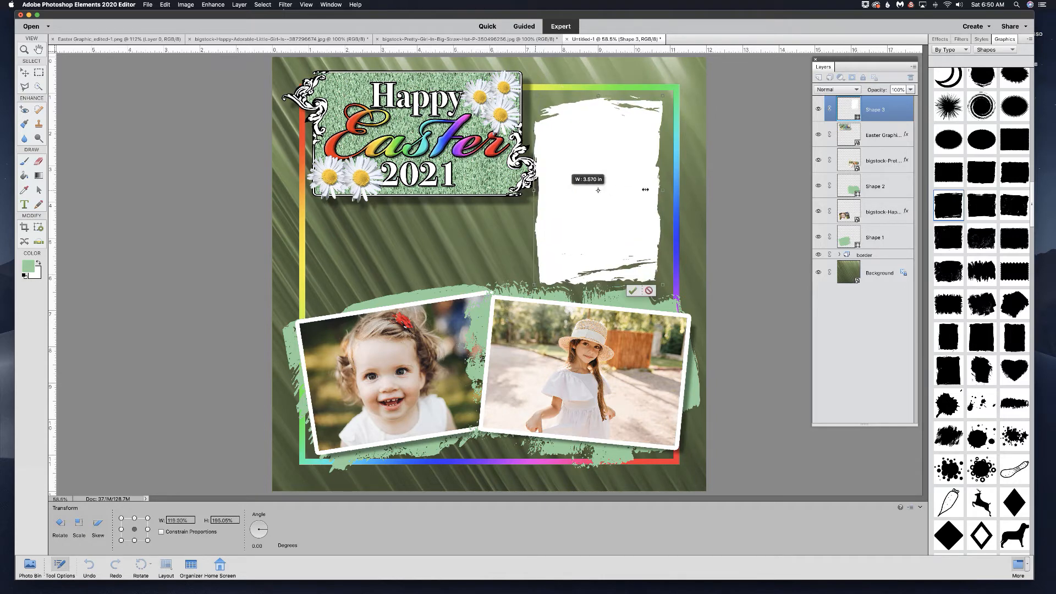
drag(661, 190, 668, 190)
drag(598, 261, 597, 263)
drag(619, 194, 618, 189)
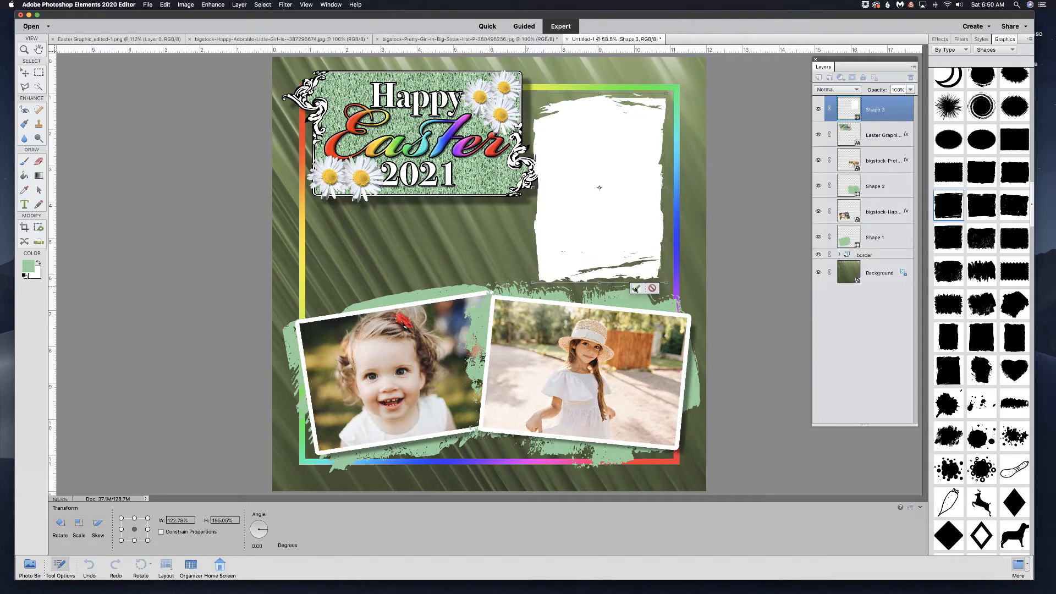
click(636, 288)
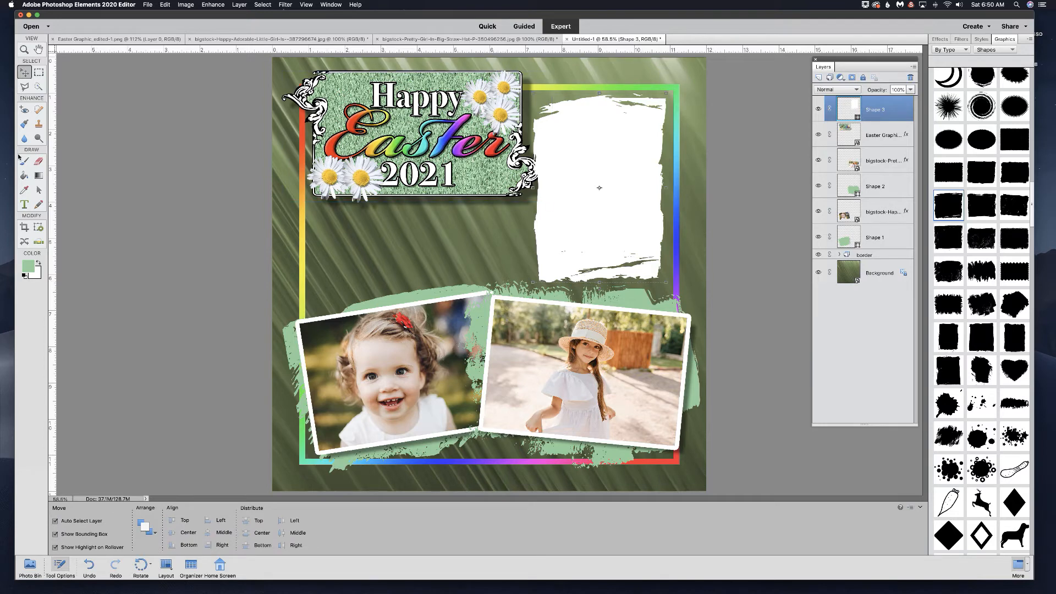
Step: Fill the rough-edged block beside the Easter graphic with the light green foreground color
click(23, 176)
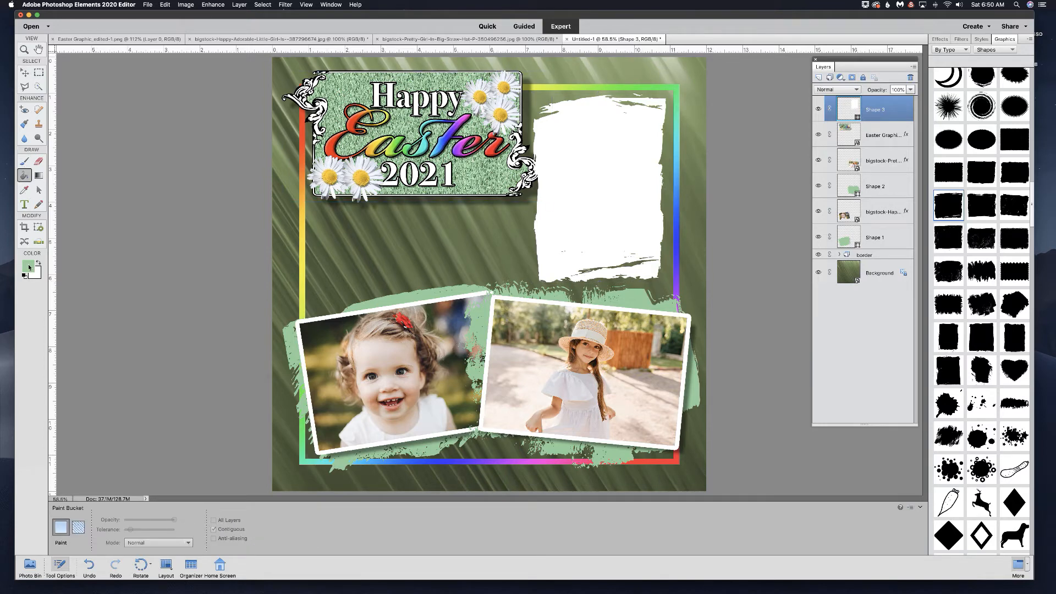
click(584, 173)
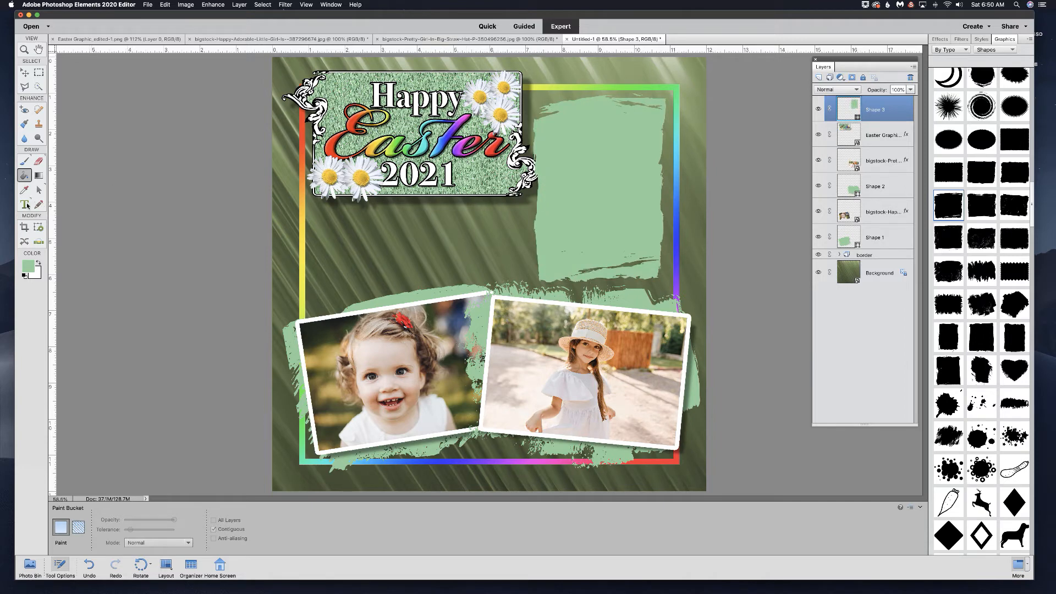
Step: Create a paragraph text box covering most of the green block, with the text set to 21 pt and black
click(24, 205)
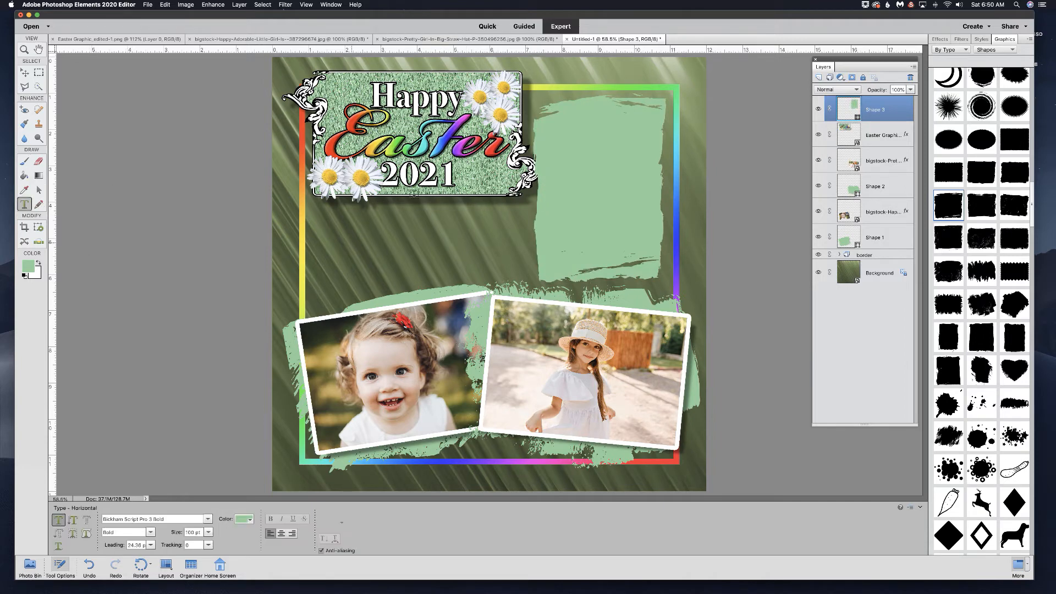
drag(547, 120, 650, 268)
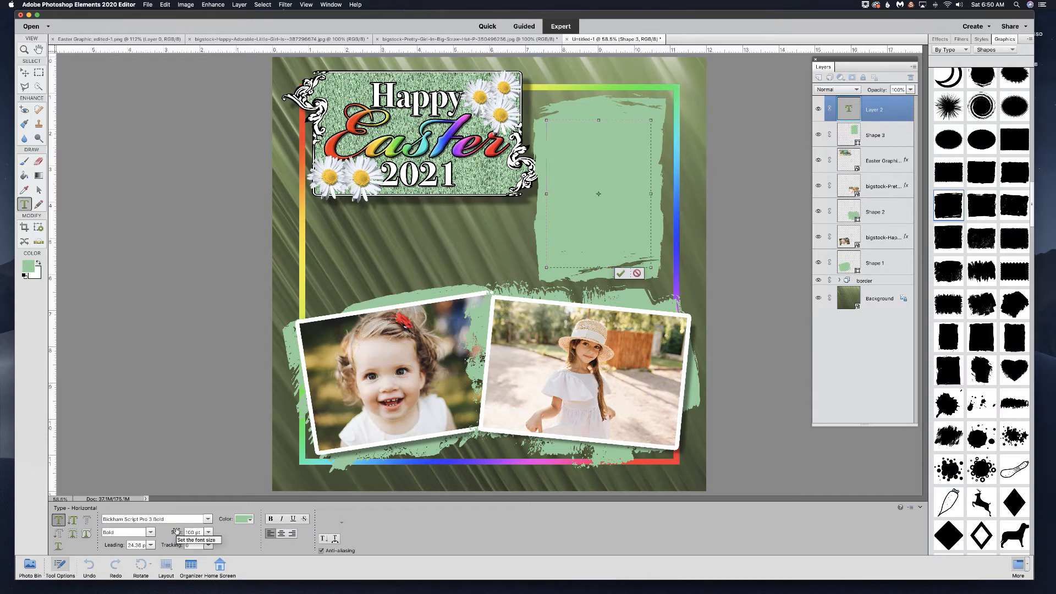
drag(176, 533, 144, 532)
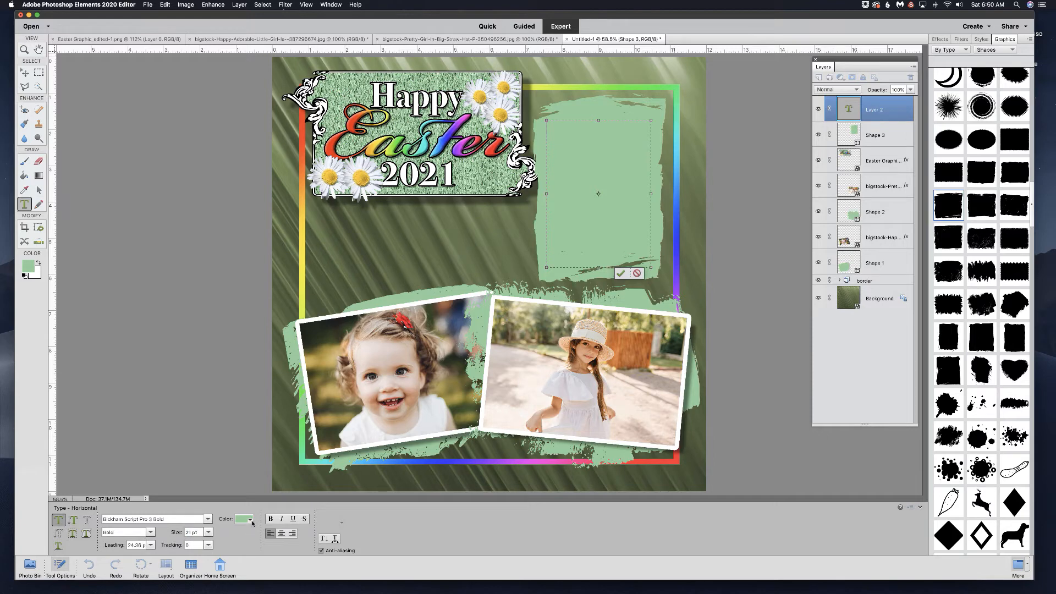
click(245, 519)
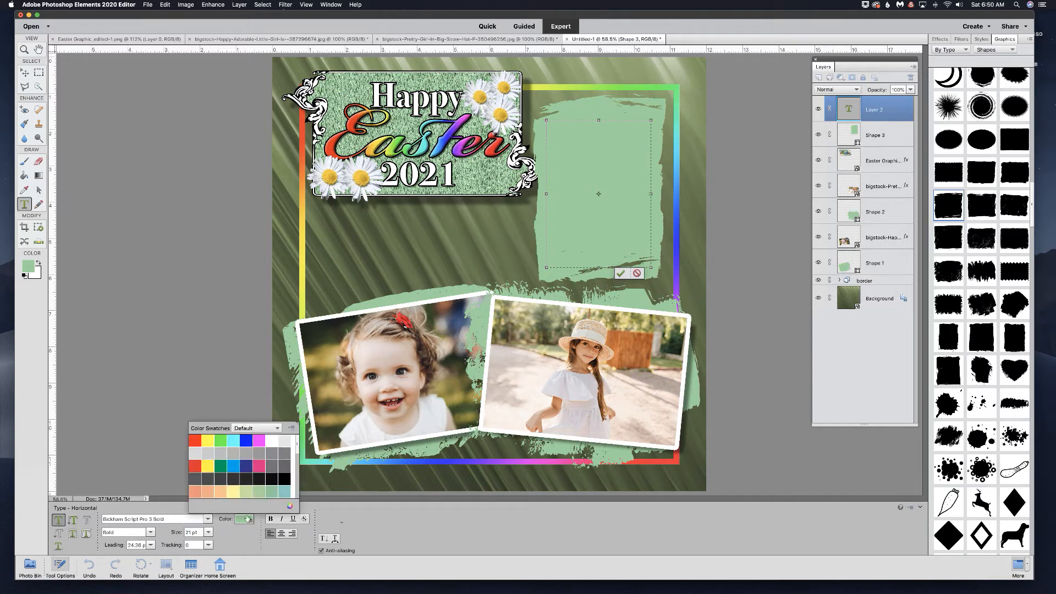
click(284, 478)
click(553, 133)
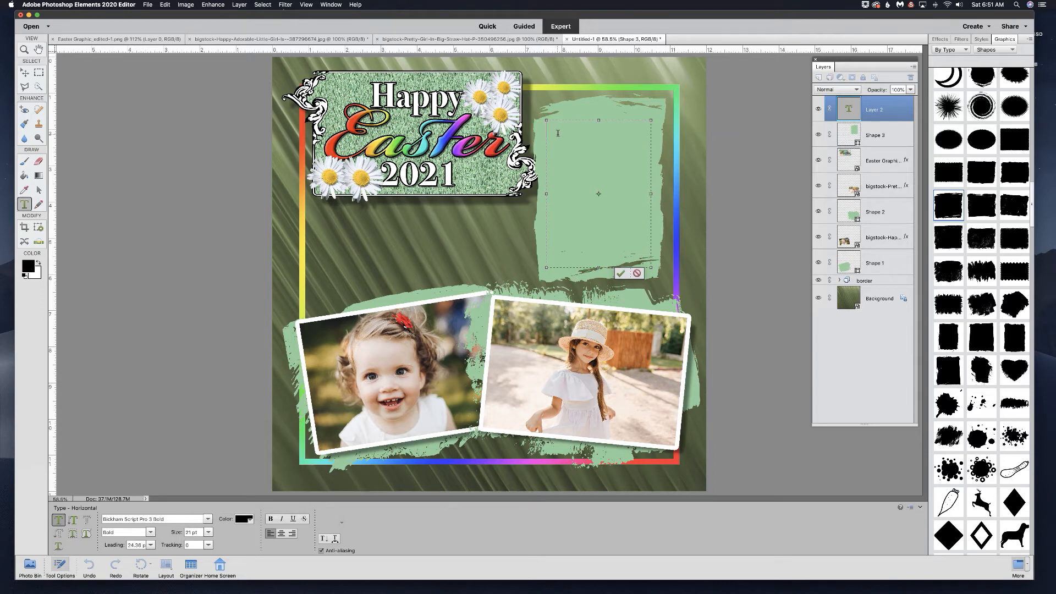
Step: Fill the text box with rows of underscores as journaling lines down to its lower edge and commit the text
text(____________________________________________________________________________________________________________________________________)
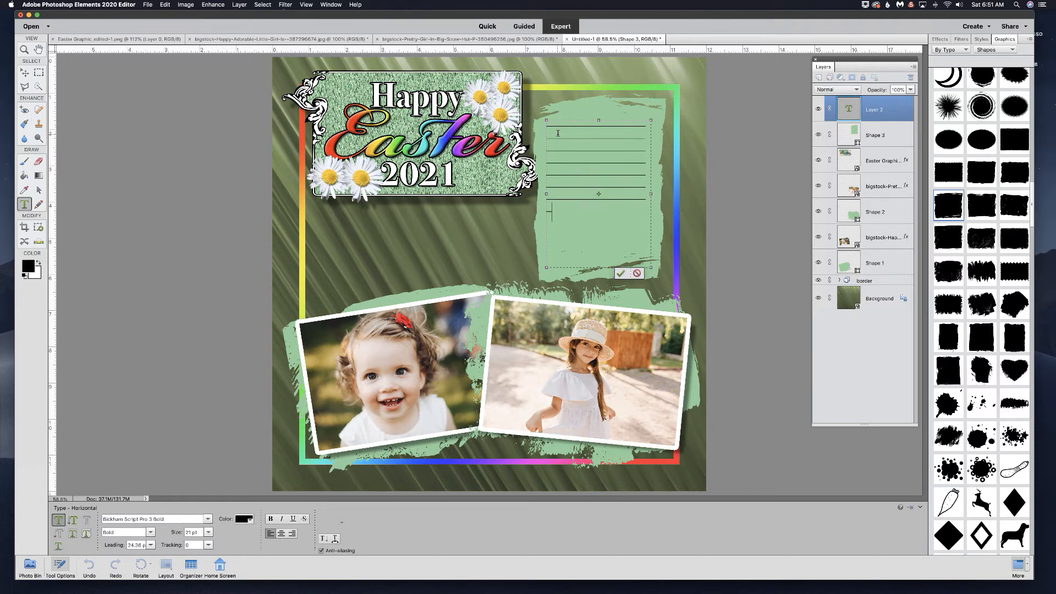
text(________________________________________________)
text(____________________________)
text(____________)
text(__________)
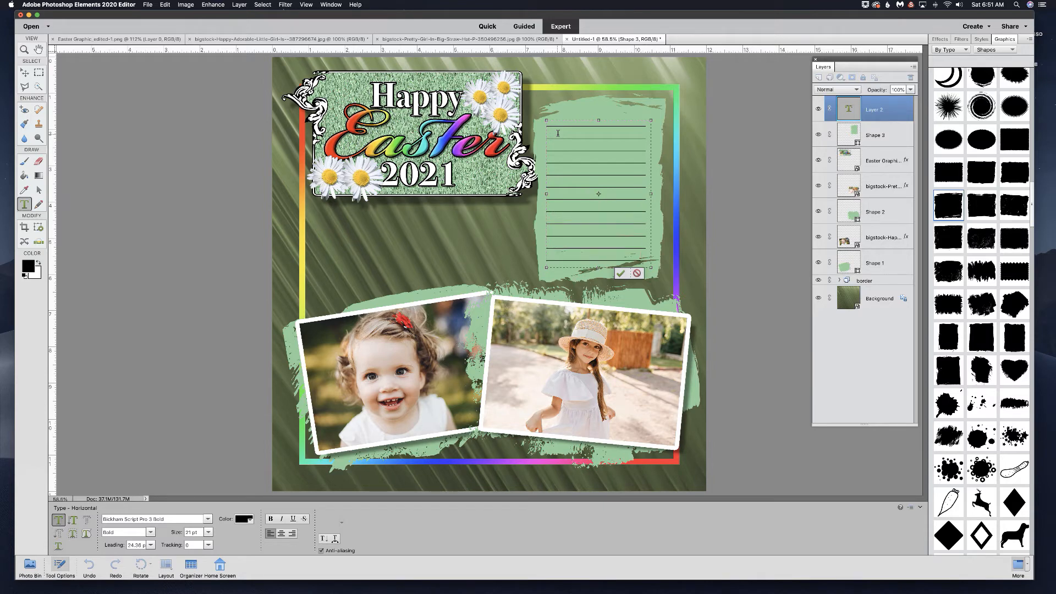
click(620, 273)
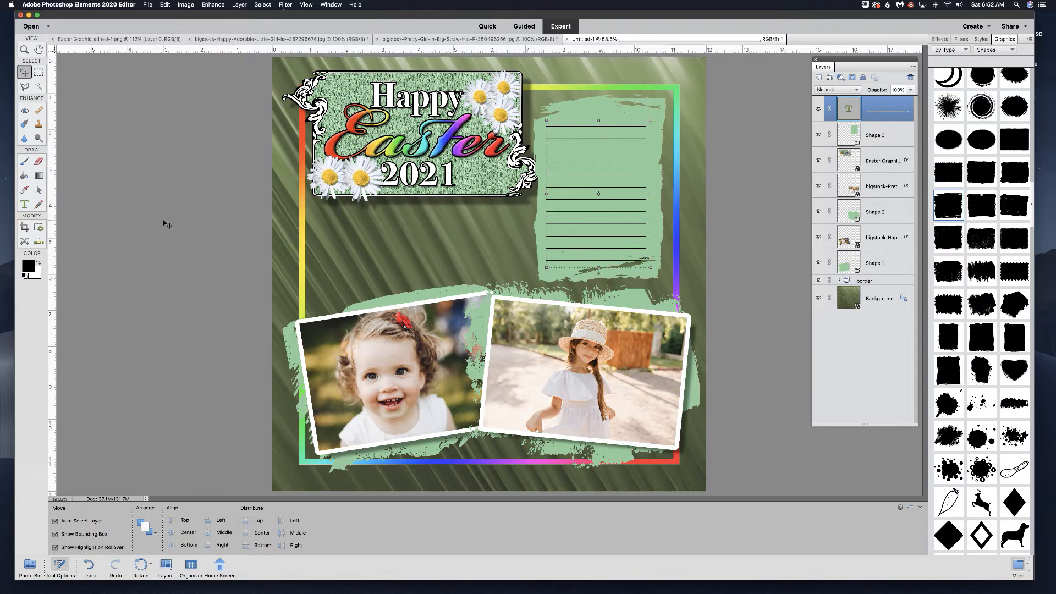
Step: Switch to Text on Shape with the ellipse, and set the text color to white and the size to 100 pt with the lines layer selected
click(22, 205)
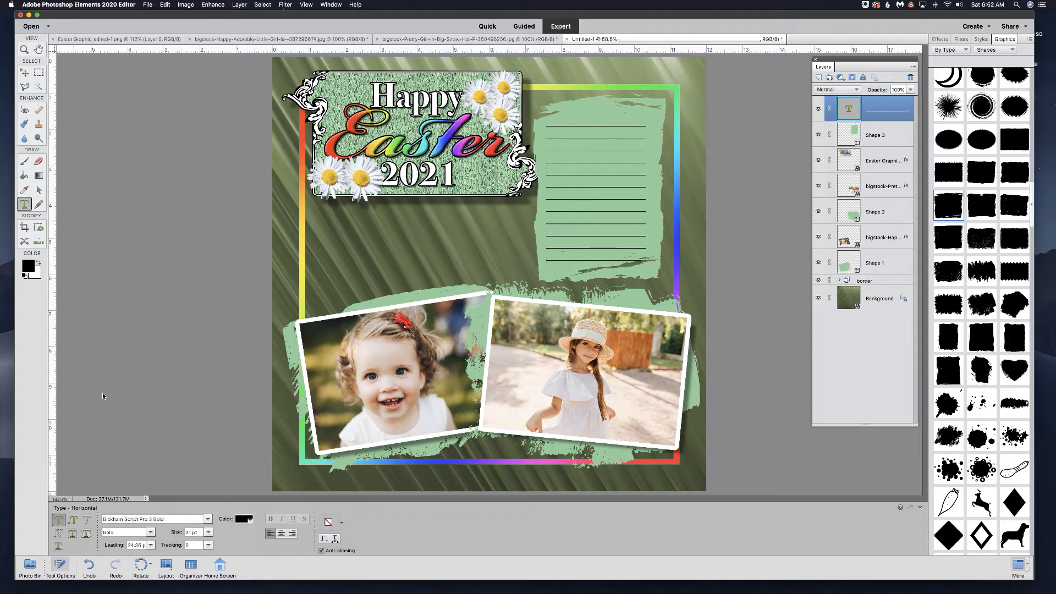
click(86, 534)
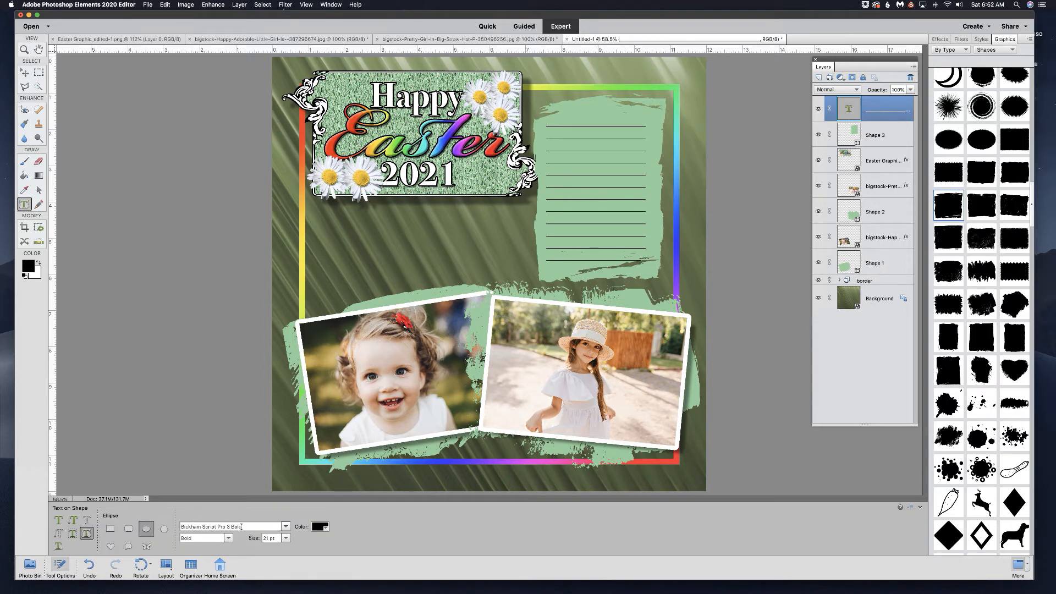
click(321, 527)
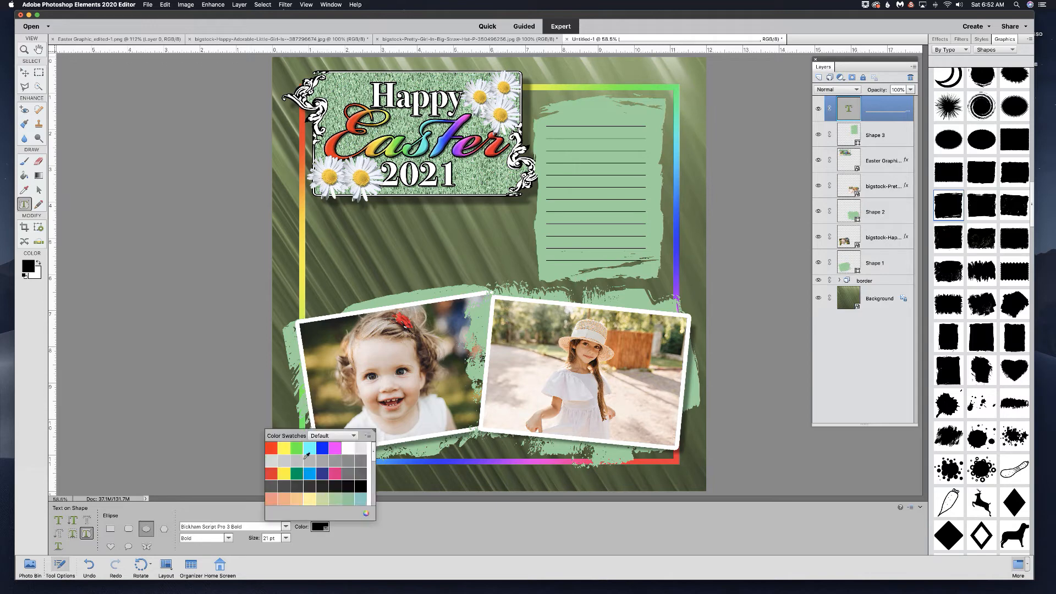
click(348, 448)
click(252, 508)
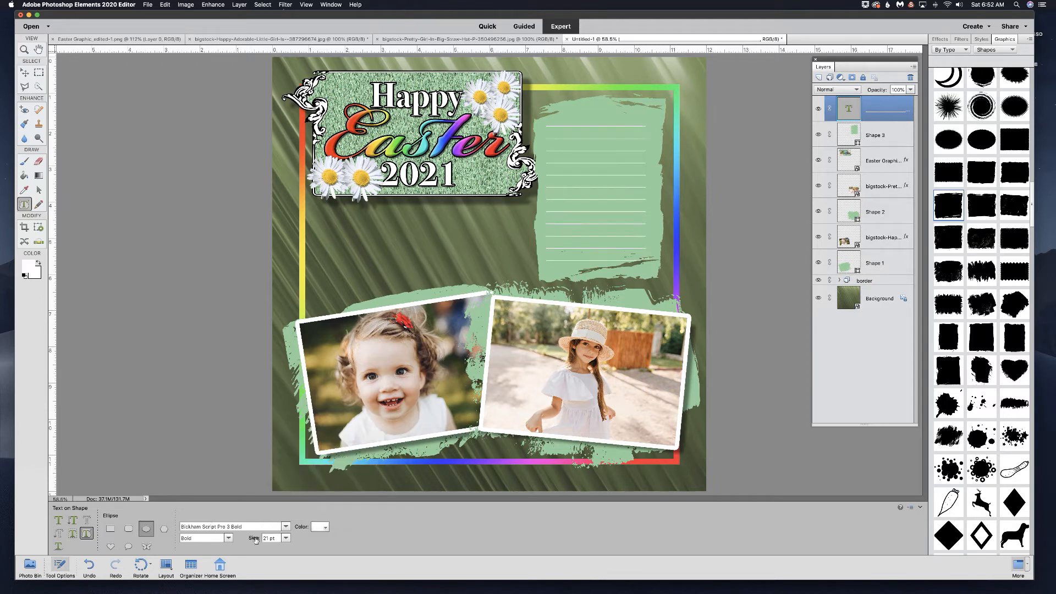
drag(254, 540, 286, 540)
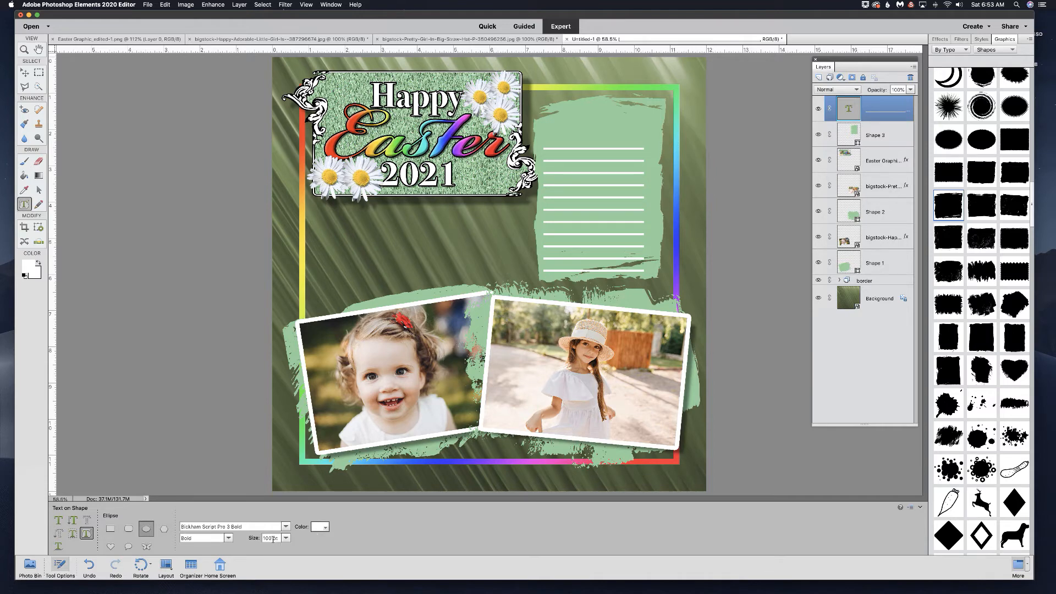
Step: Draw an elliptical text path above the toddler photo and enter the first child's name along its upper curve
drag(334, 230, 466, 303)
click(352, 238)
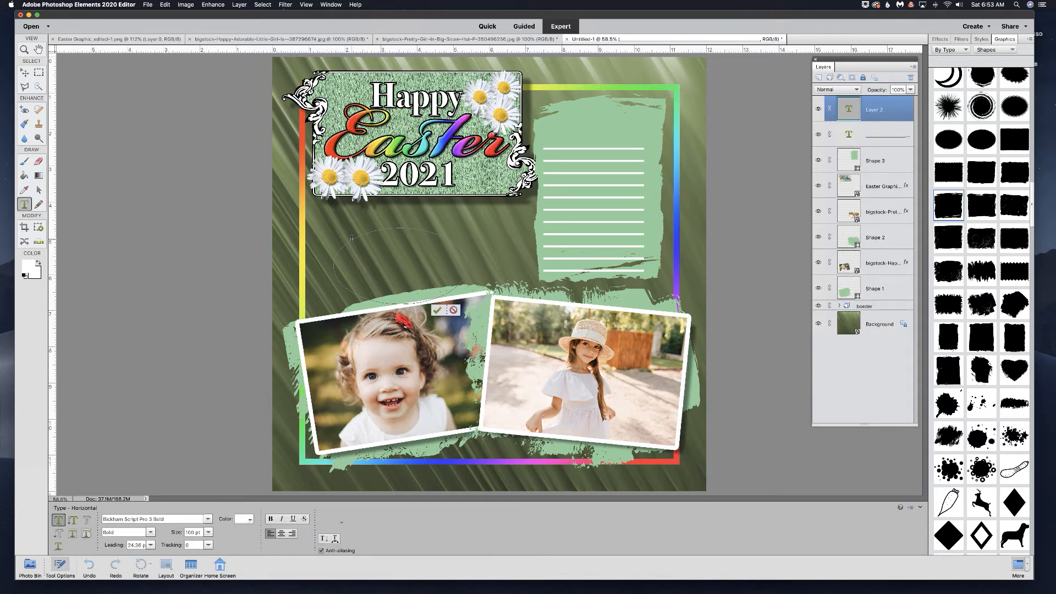
text(Kirsten)
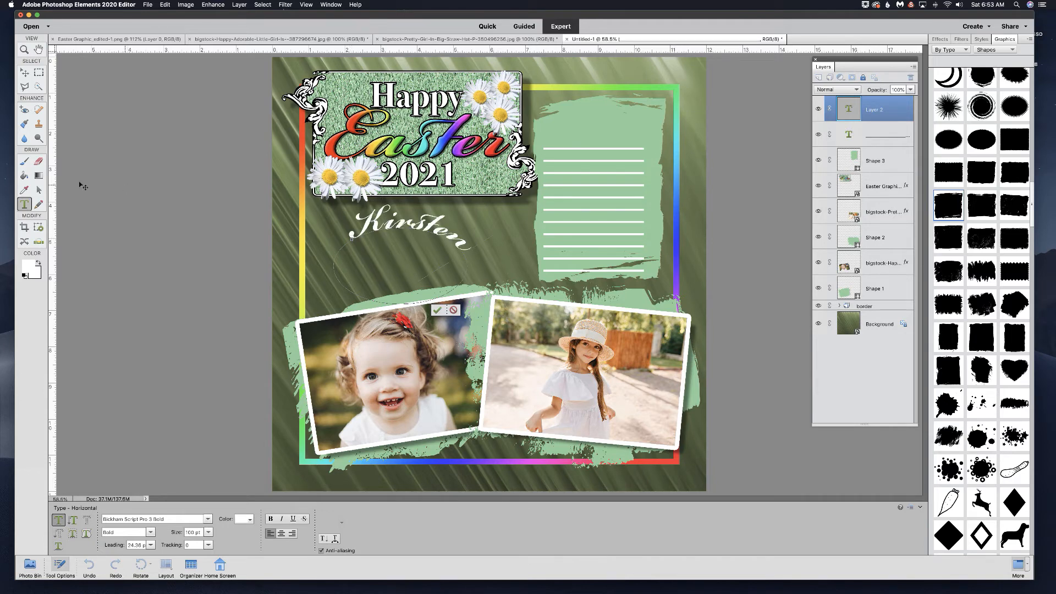
Step: Shift the first child's name back along its ellipse so the whole name arcs over the upper curve
click(39, 190)
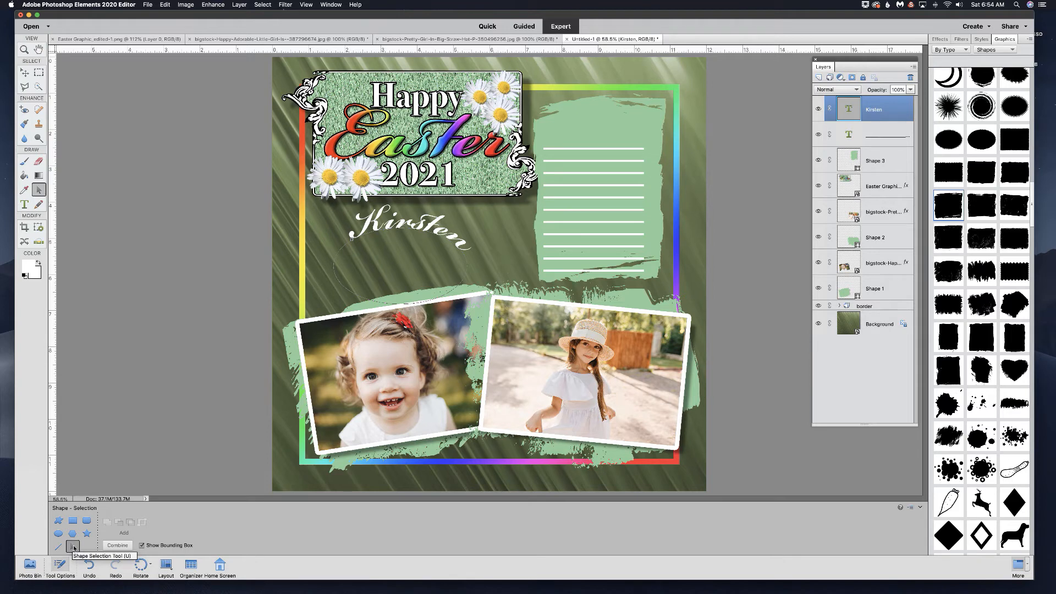
click(351, 239)
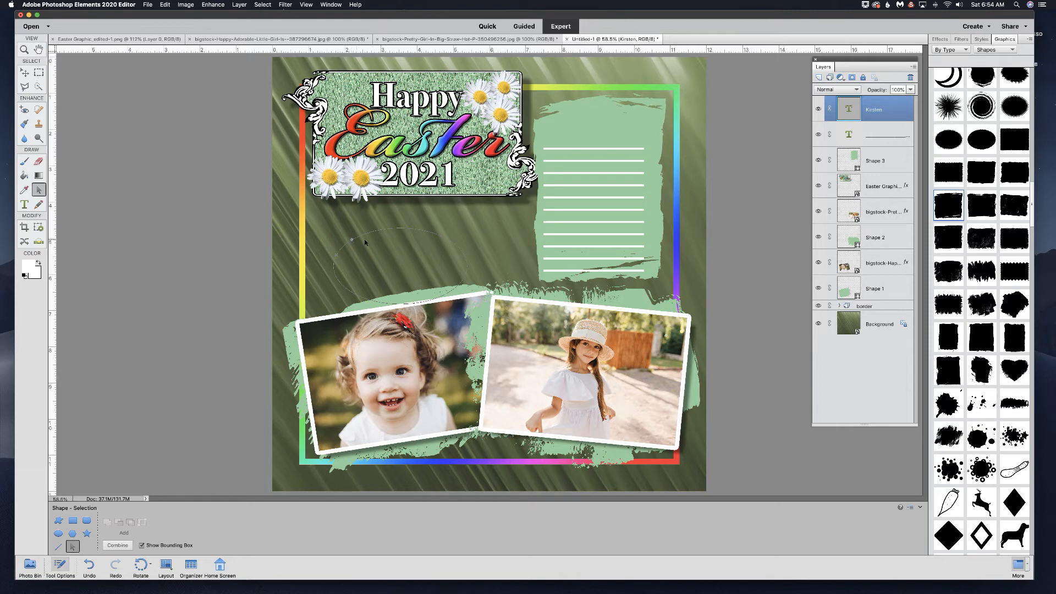
mouse_move(379, 230)
mouse_down()
mouse_move(416, 232)
mouse_move(446, 246)
mouse_move(438, 252)
mouse_move(446, 230)
mouse_up()
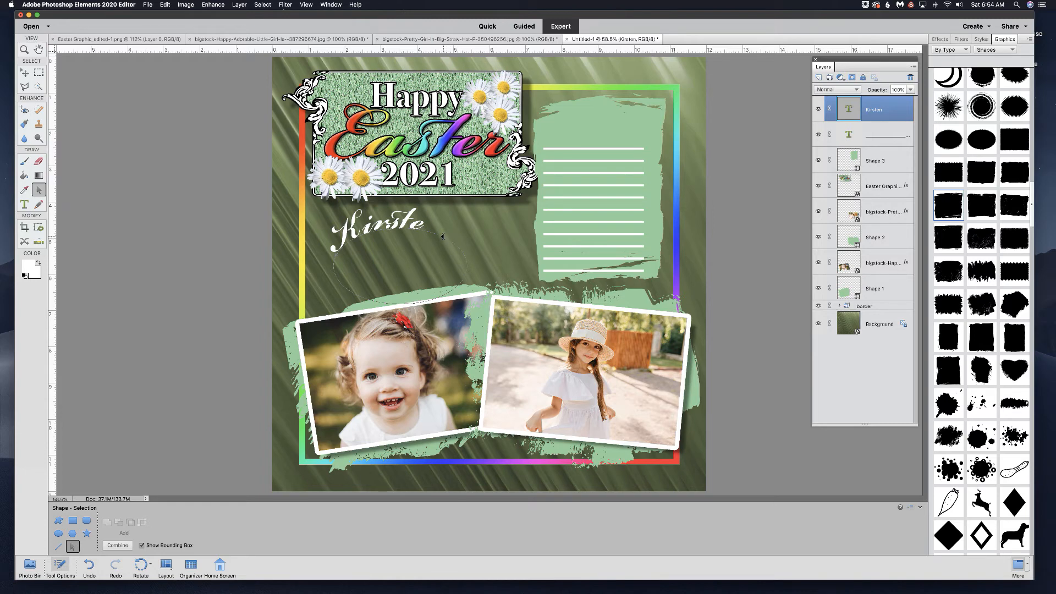
drag(444, 237, 456, 244)
drag(443, 236, 404, 227)
drag(461, 250, 462, 251)
drag(335, 259, 337, 257)
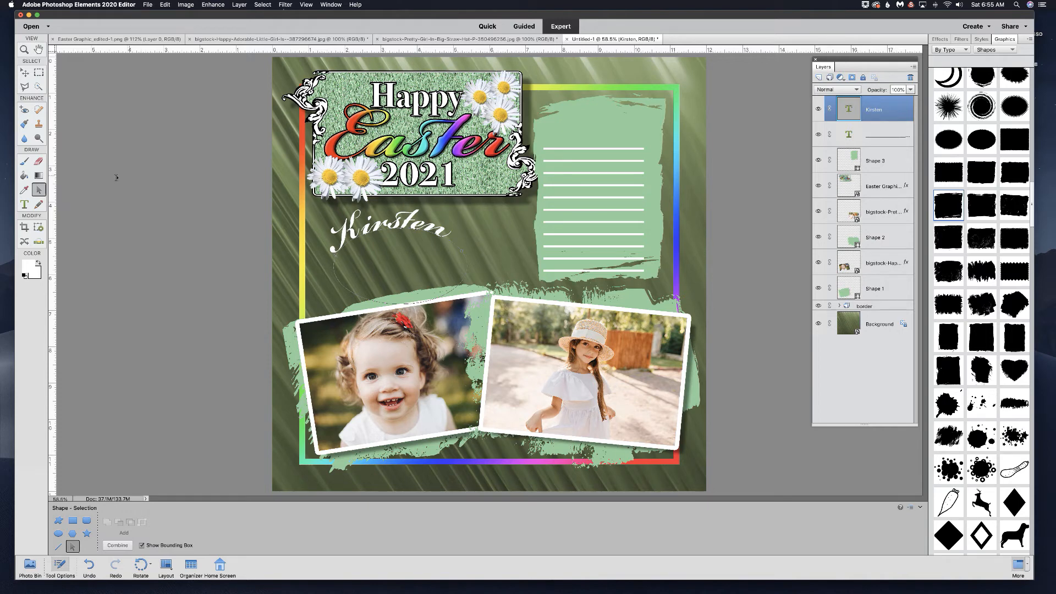
Step: Draw a second elliptical text path below the first name and enter the second child's name on it at 100 pt
click(24, 204)
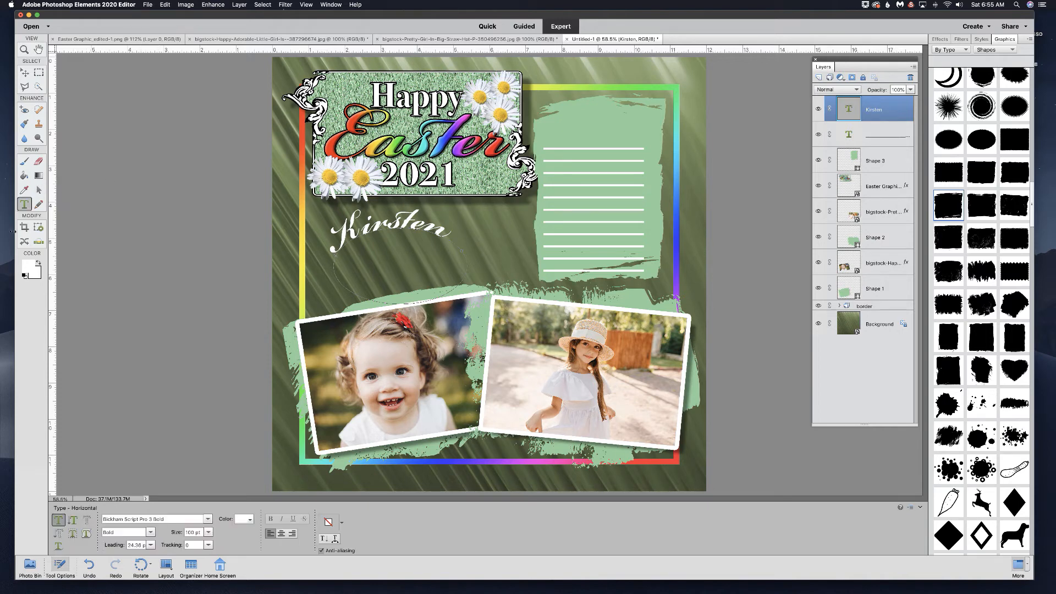
click(86, 534)
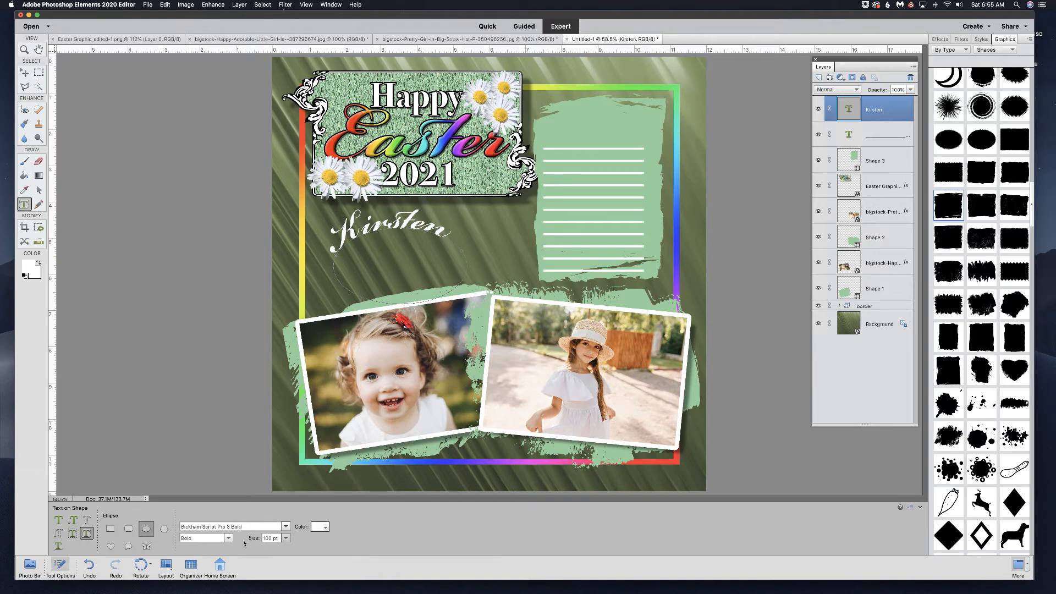
drag(397, 249, 526, 328)
click(414, 302)
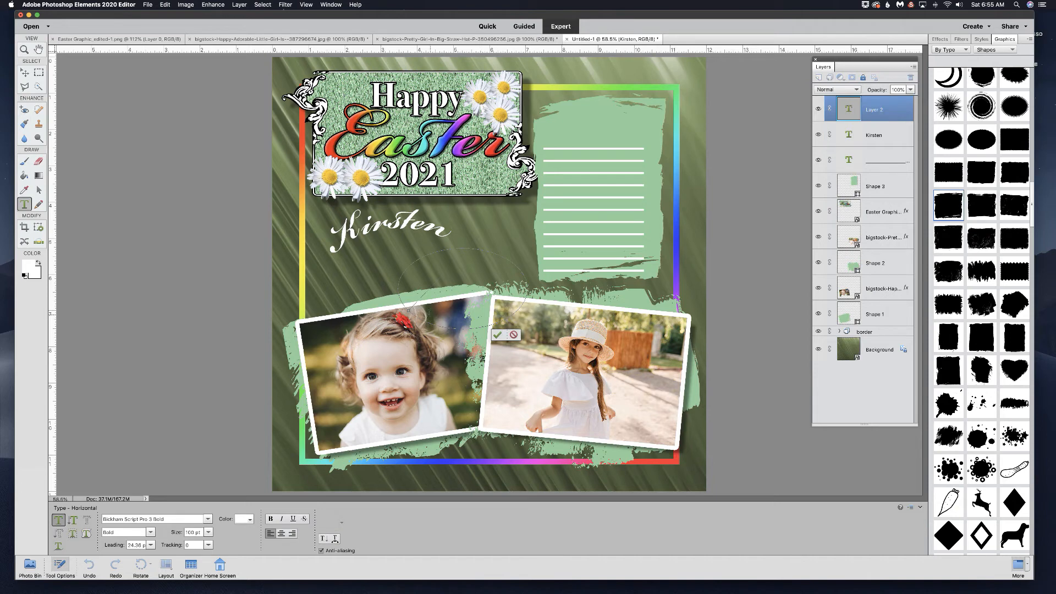
text(Jennifer)
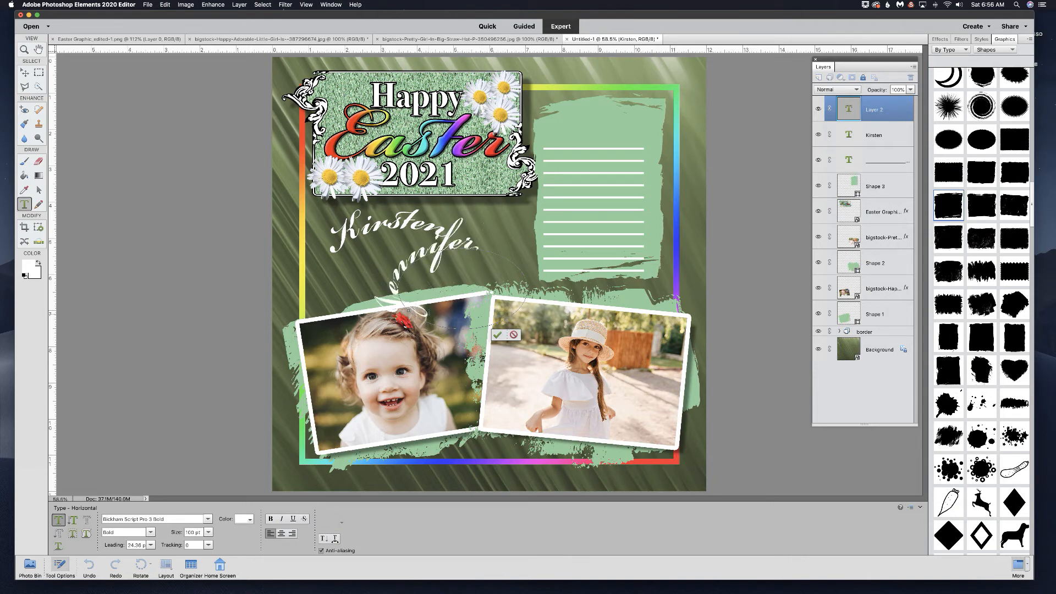
Step: Flip the second name to the inside of its ellipse and arrange both names in the space between the Easter graphic and the photos
click(38, 190)
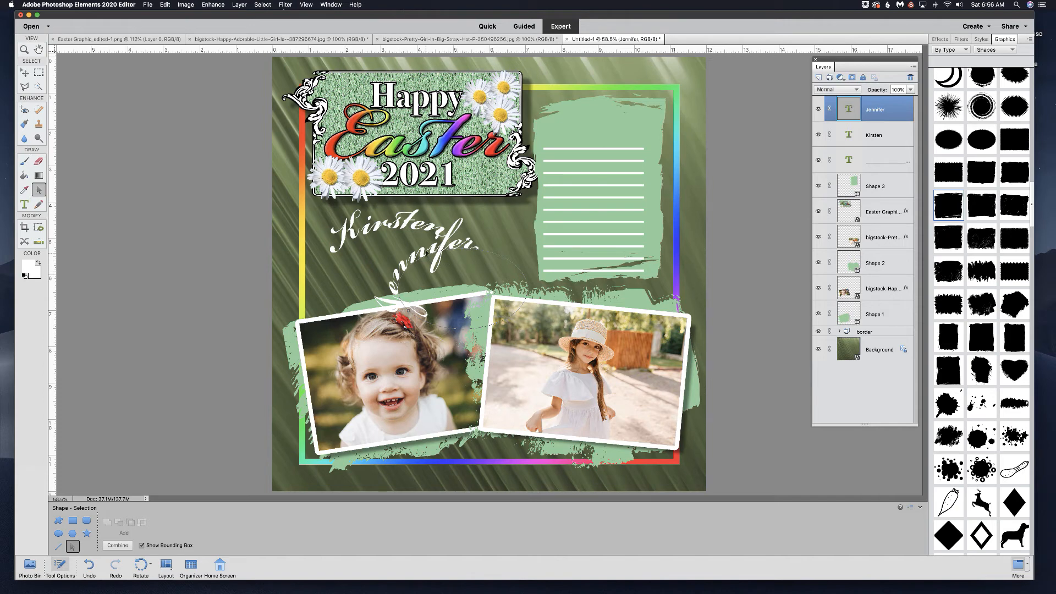
drag(408, 311, 435, 269)
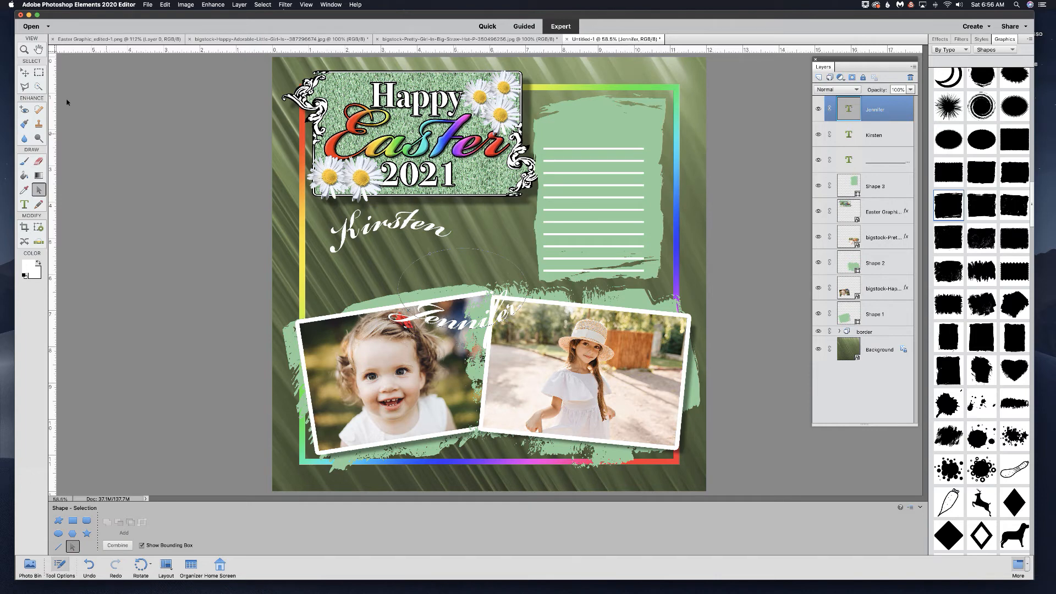
click(24, 74)
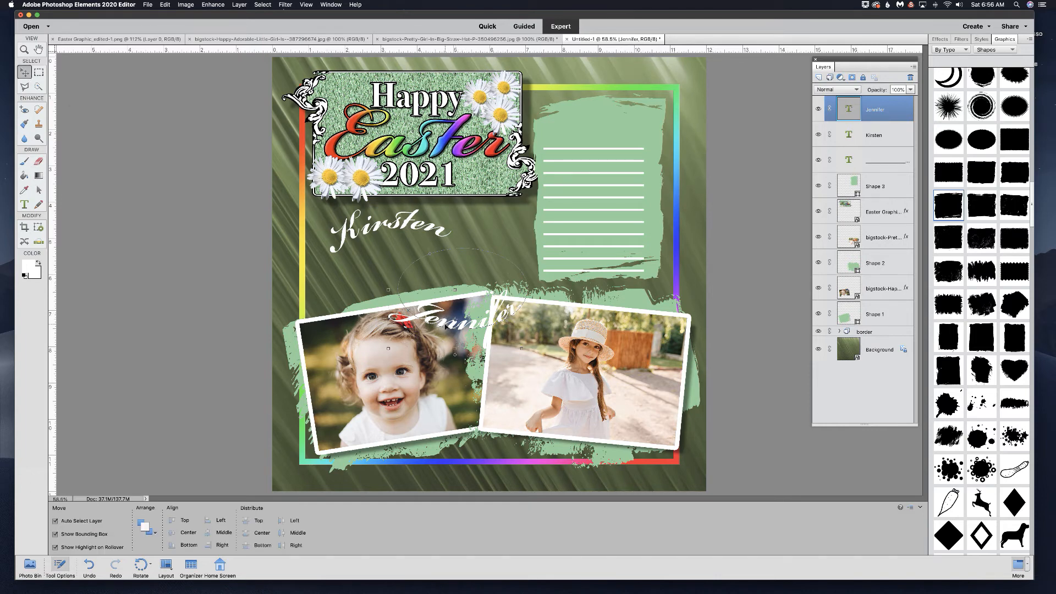
drag(436, 286, 433, 243)
drag(353, 230, 350, 232)
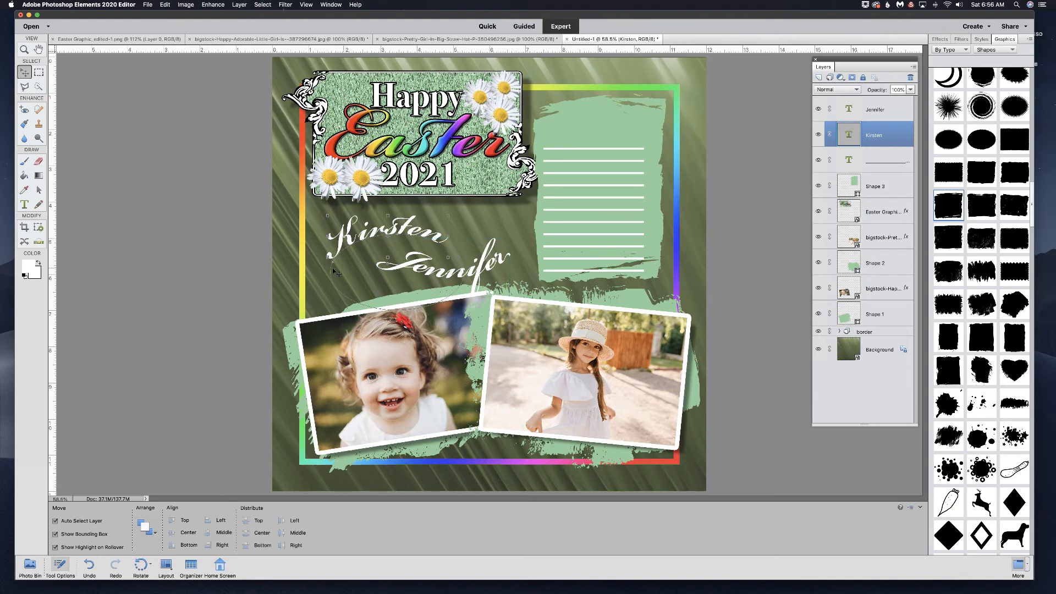
Step: Add a separate horizontal "&" text in white just before the second child's name
click(24, 205)
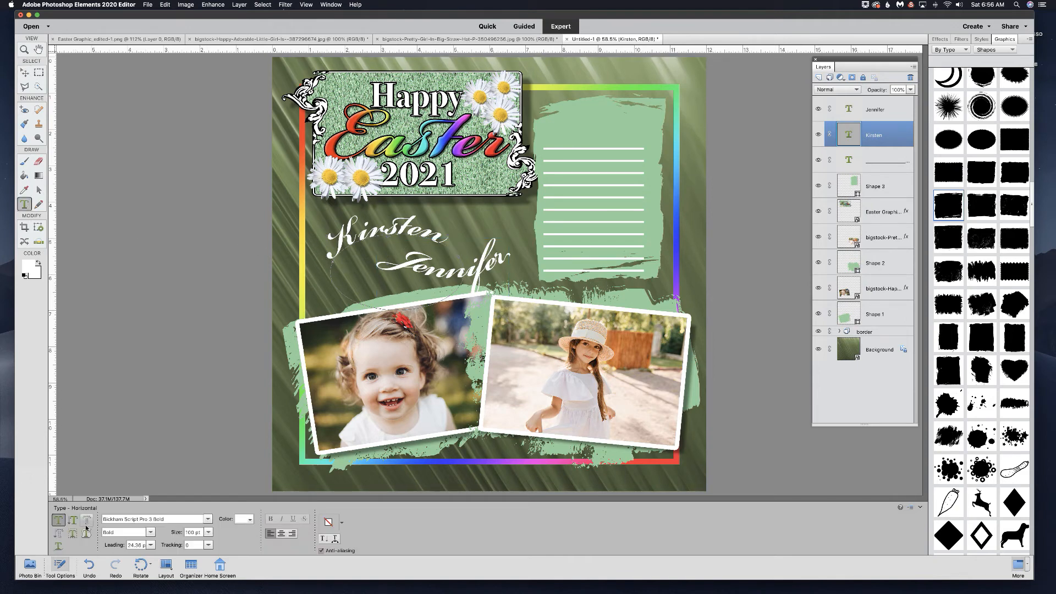
click(344, 276)
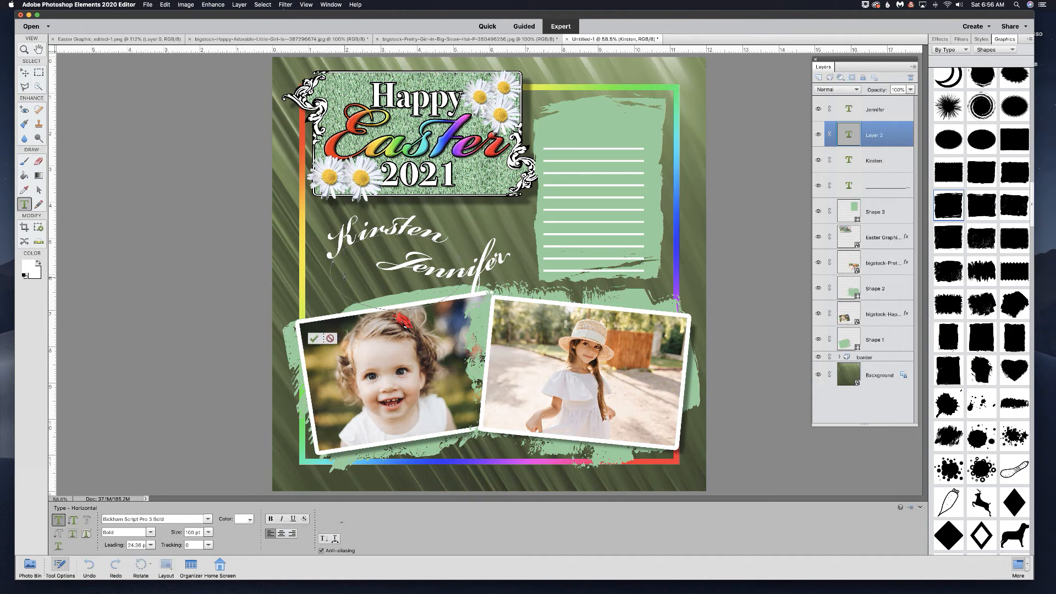
text(&)
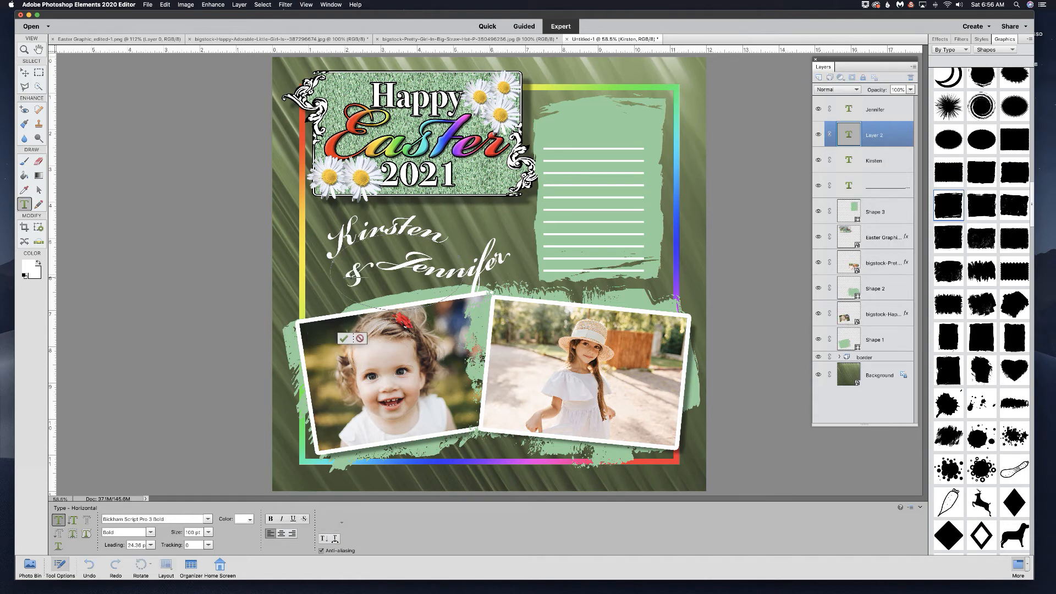
Step: Enlarge the ampersand to 163 pt and move it into place beside the second name
key(super+a)
drag(174, 534, 199, 533)
click(362, 373)
drag(365, 265, 362, 261)
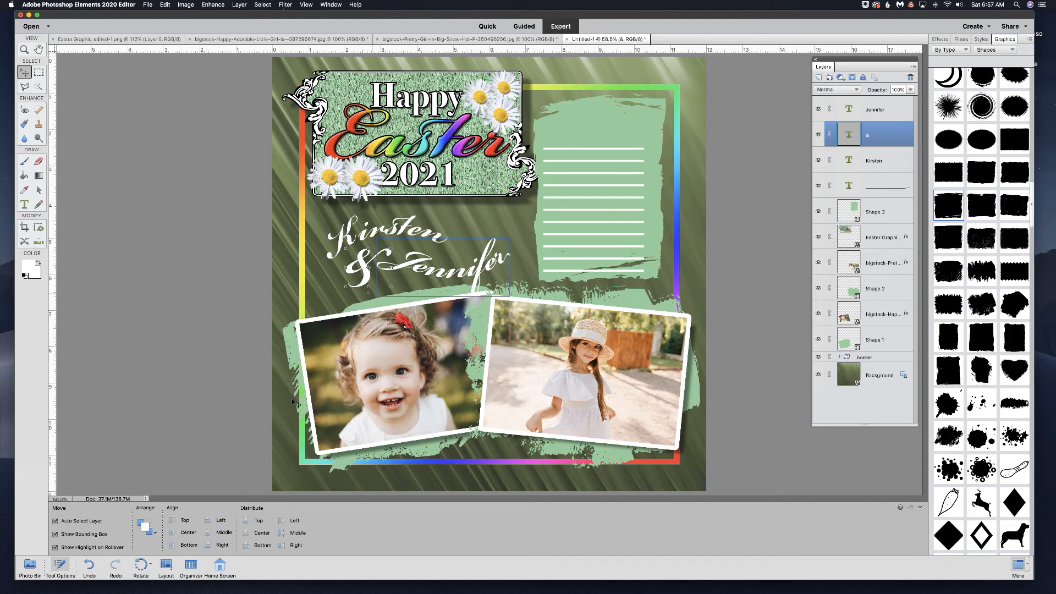
Step: Preview alternative fonts for the first child's name and keep Bickham Script Pro 3 Bold
key(t)
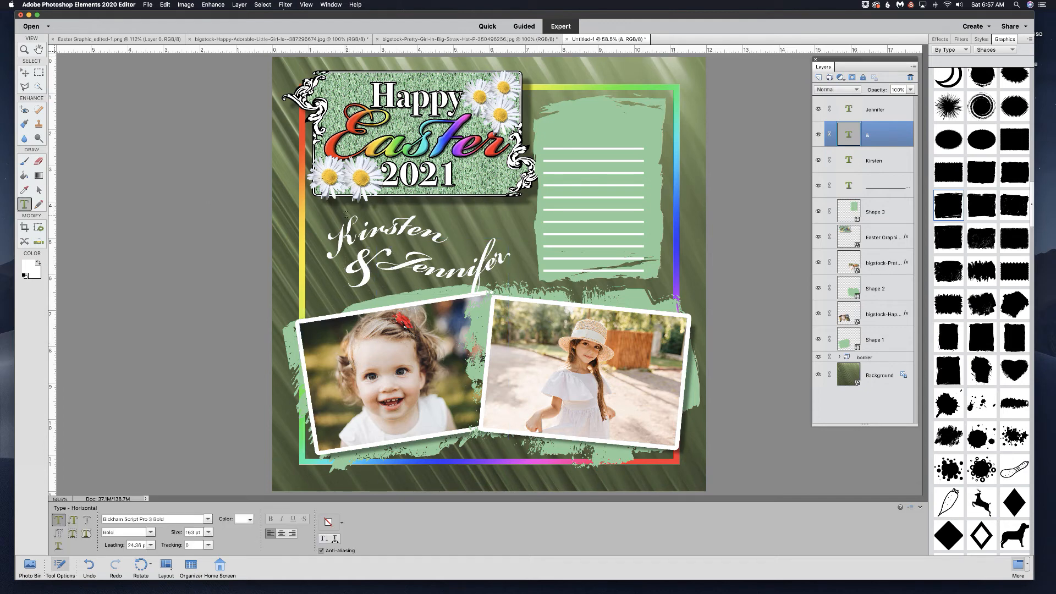
double_click(395, 227)
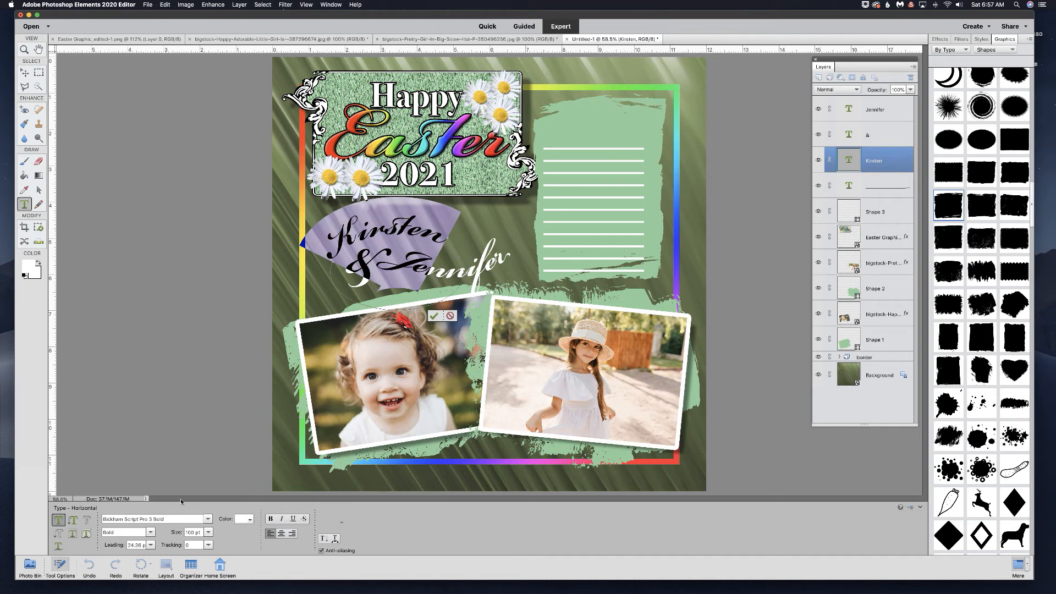
drag(170, 518, 92, 520)
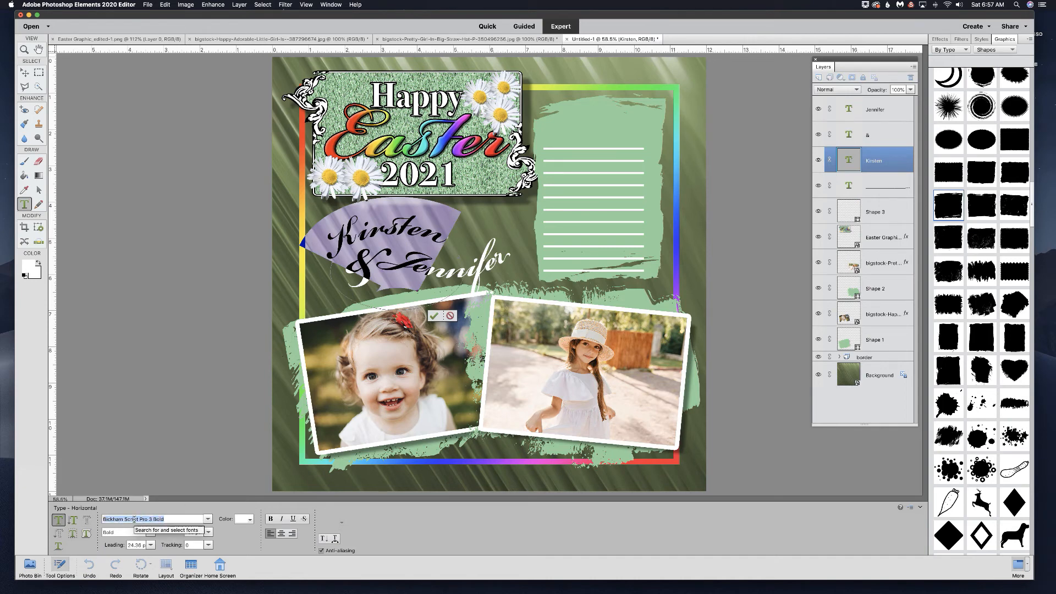
key(Down)
key(Down)
key(Down)
key(Down)
key(Down)
key(Down)
key(Down)
key(Down)
key(Down)
key(Up)
key(Up)
key(Up)
key(Up)
key(Up)
key(Up)
key(Up)
key(Up)
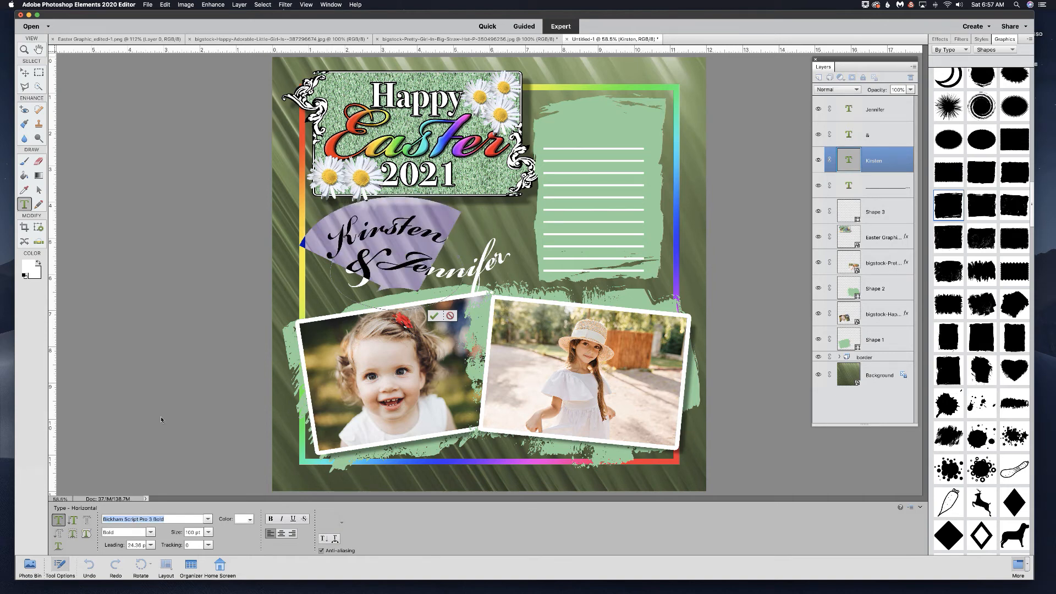
click(435, 315)
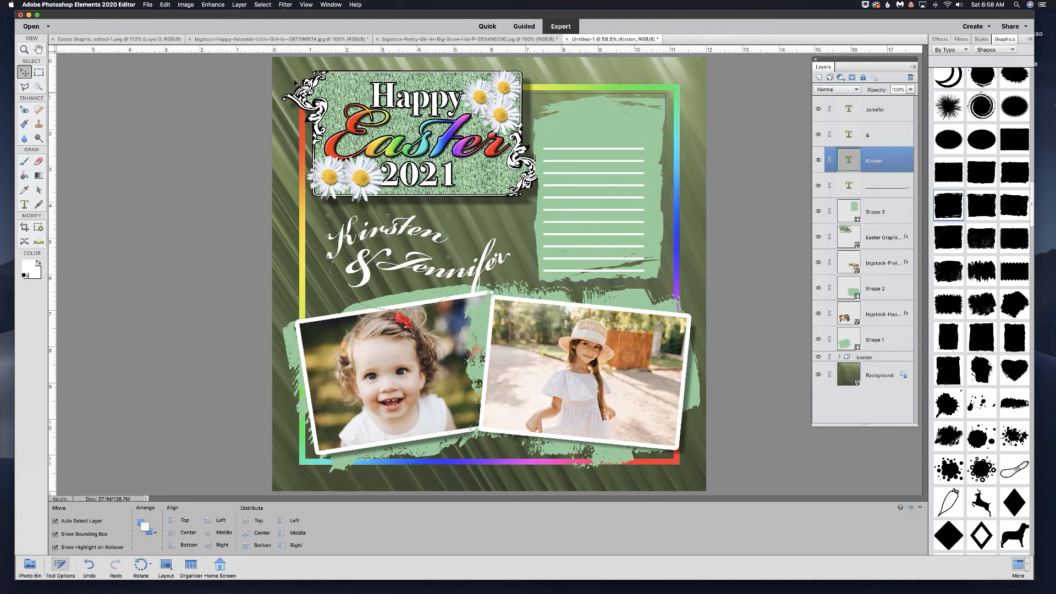
Step: Style the first name with drop shadow (size 16, distance 18, opacity 49%) and 10 px black stroke, and copy it to the ampersand and second name
click(240, 5)
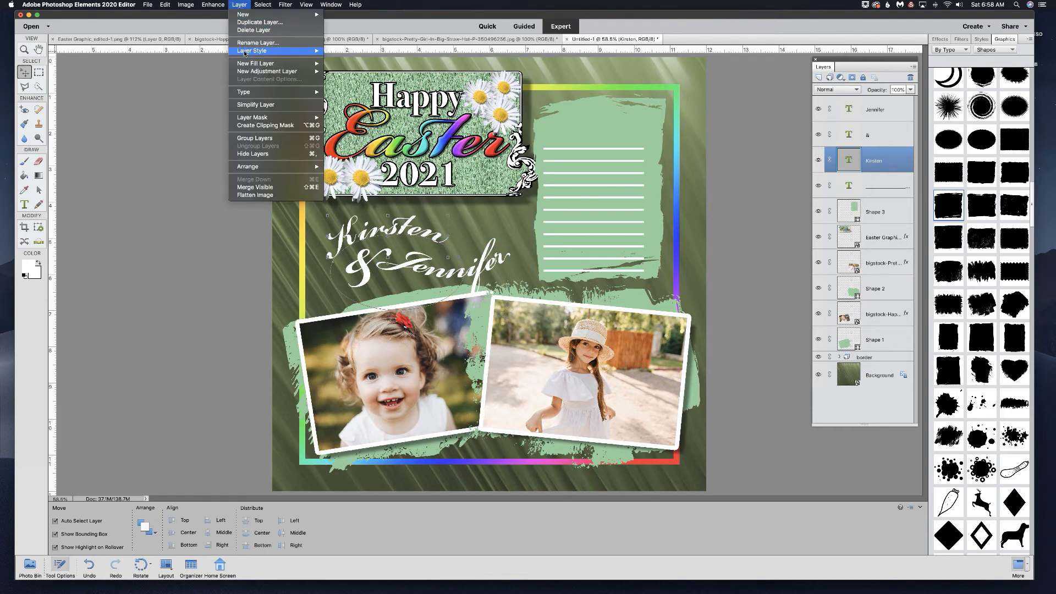
mouse_move(297, 51)
click(345, 50)
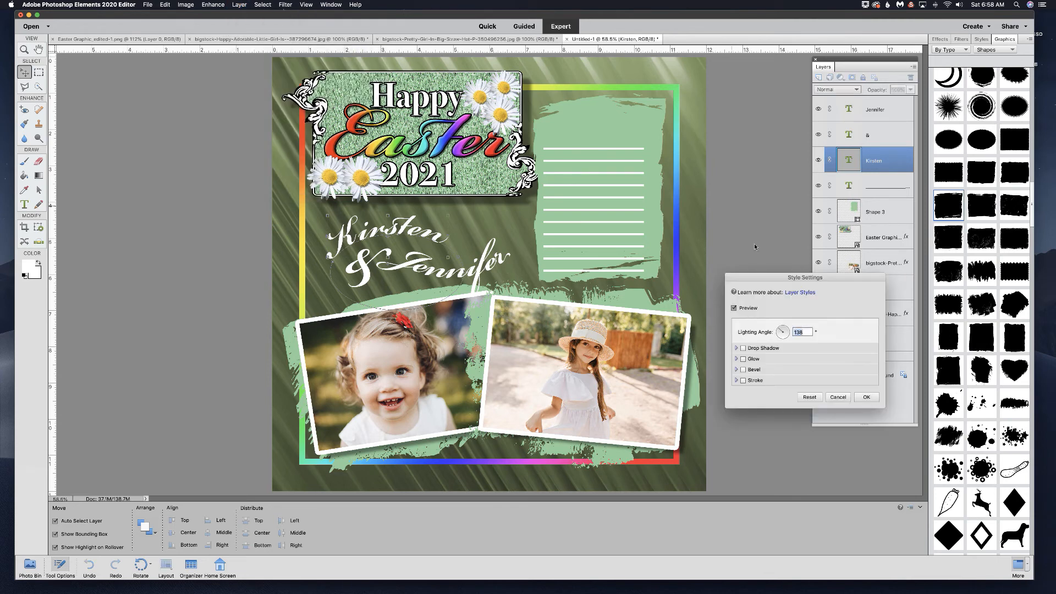
click(743, 349)
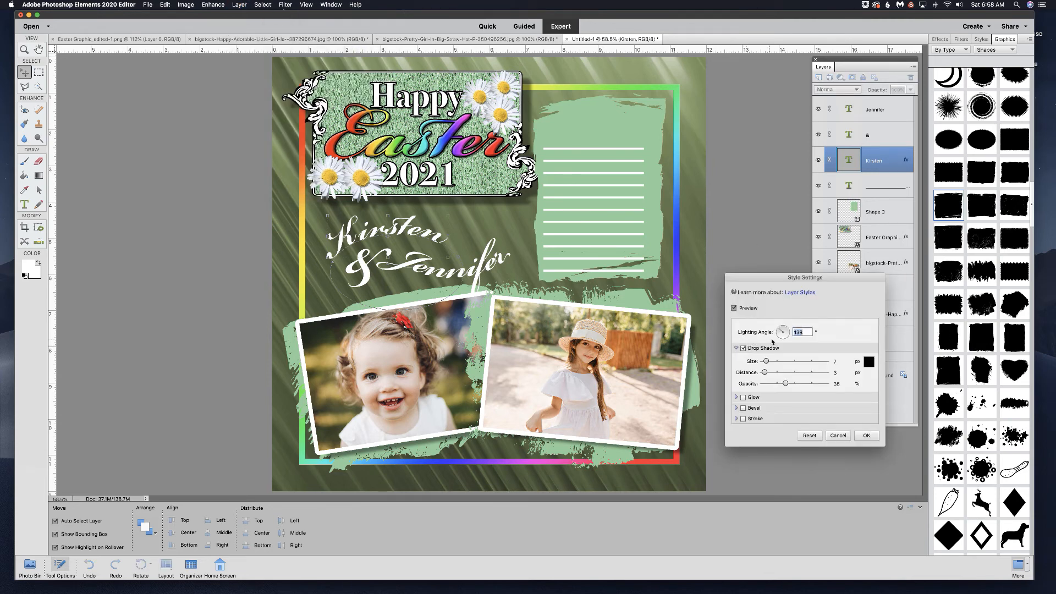
drag(765, 372, 771, 373)
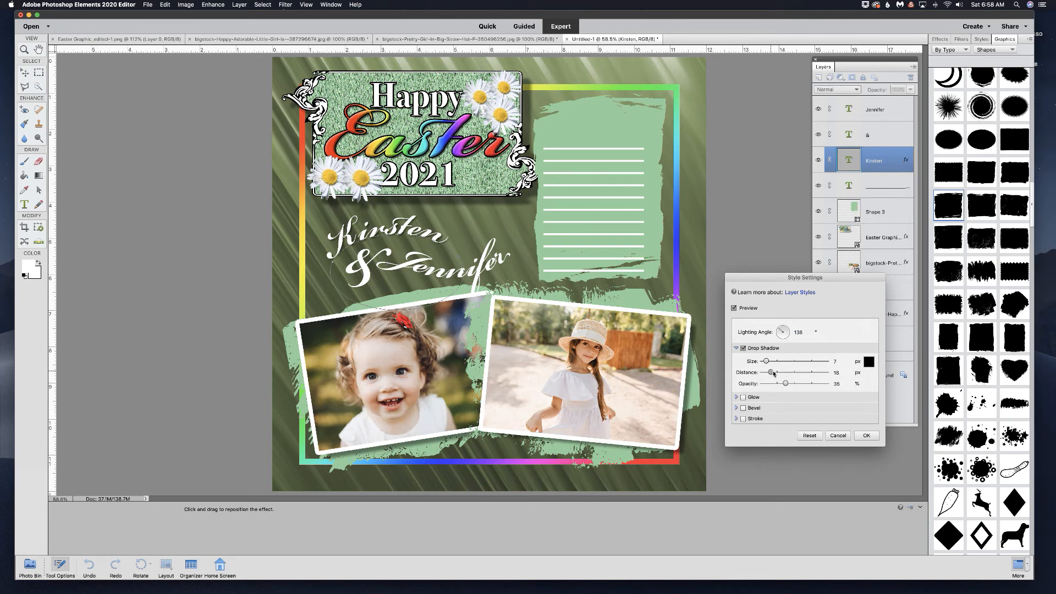
drag(785, 383, 792, 384)
click(742, 419)
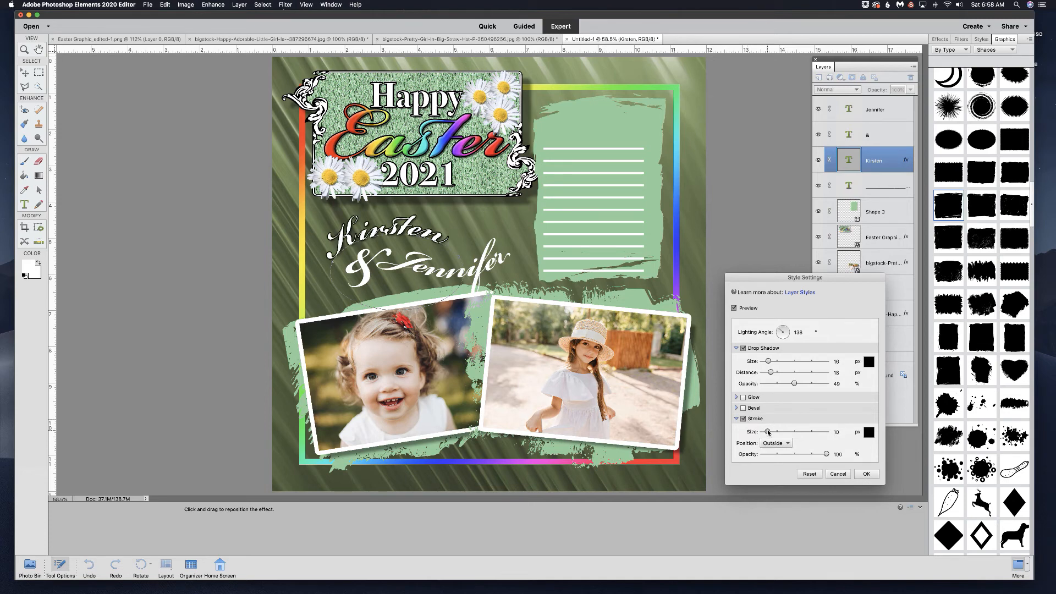
click(866, 473)
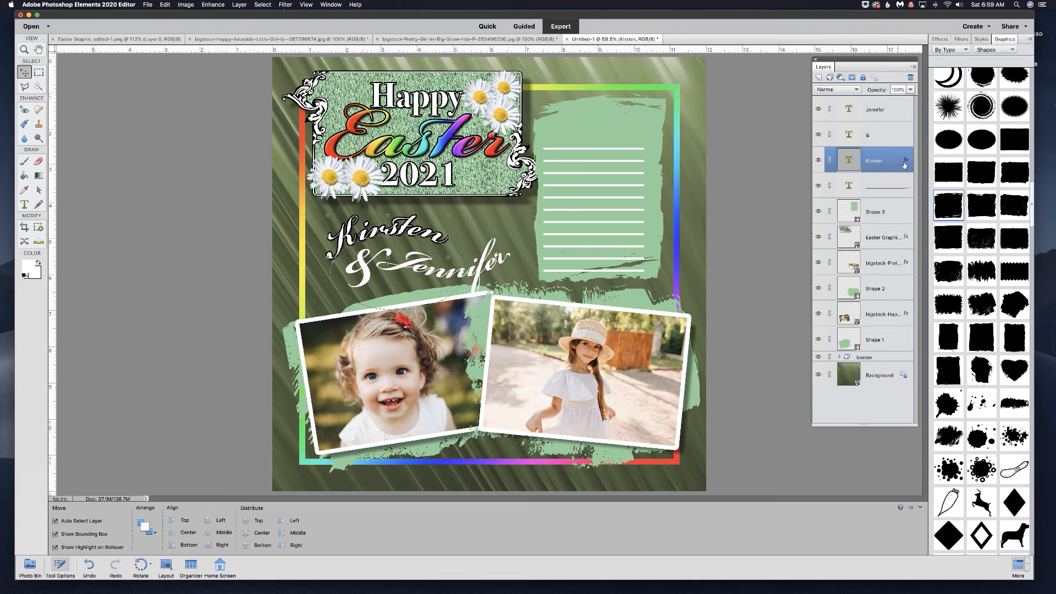
drag(905, 161, 903, 114)
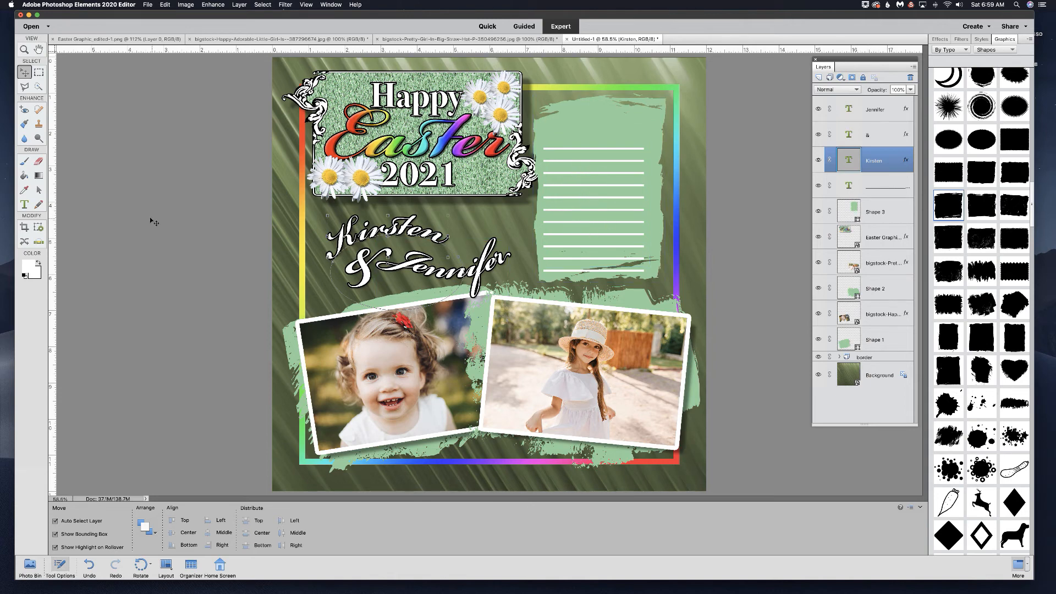
Step: Recolour all the journaling lines black and set their text size to about 23 pt
key(t)
click(576, 200)
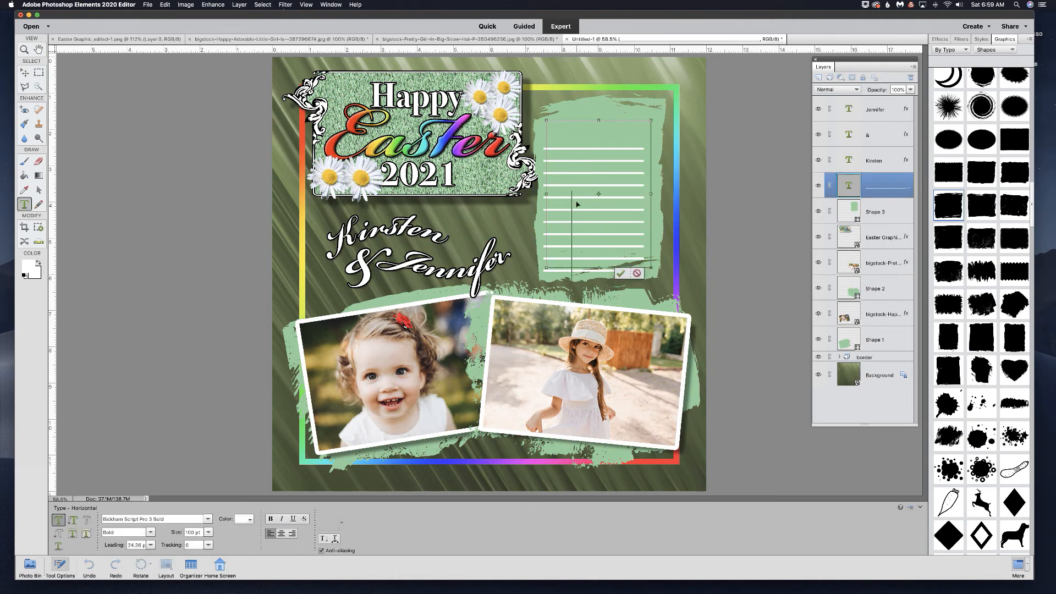
key(super+a)
click(247, 519)
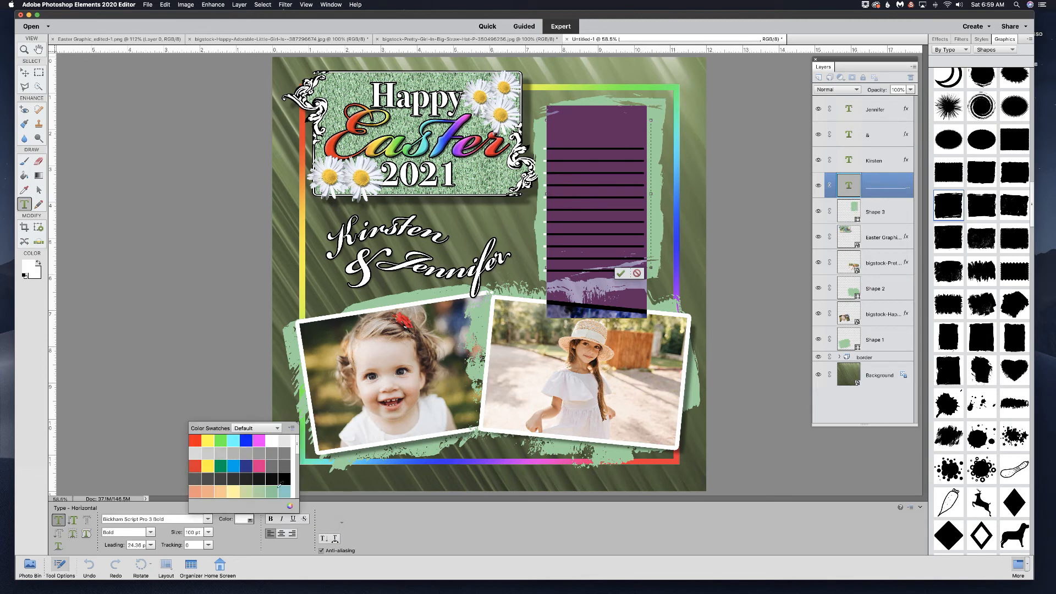
click(284, 478)
mouse_move(179, 533)
mouse_down()
mouse_move(146, 531)
mouse_move(160, 531)
mouse_up()
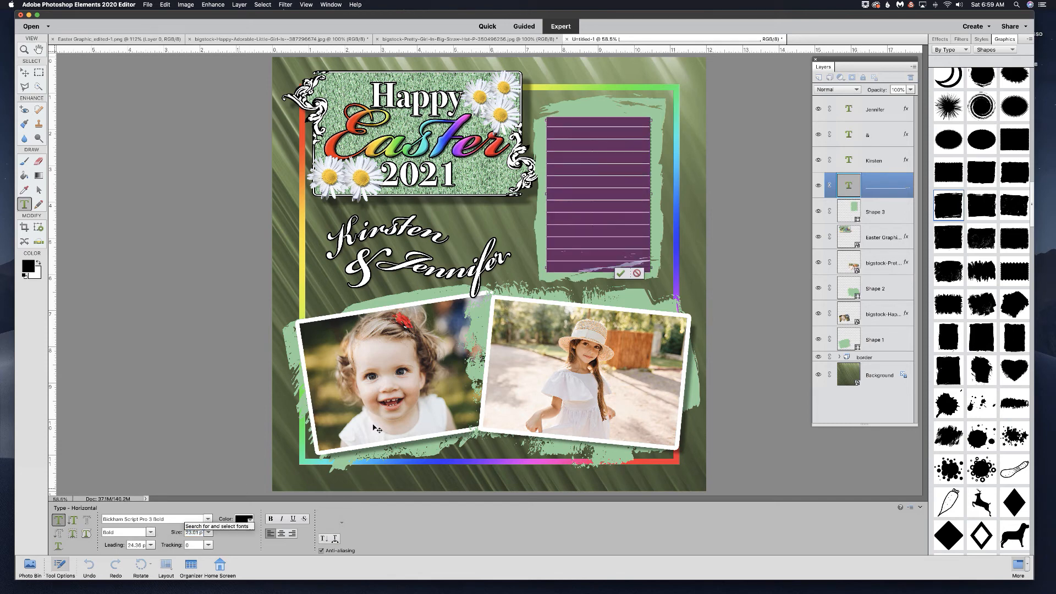
click(621, 273)
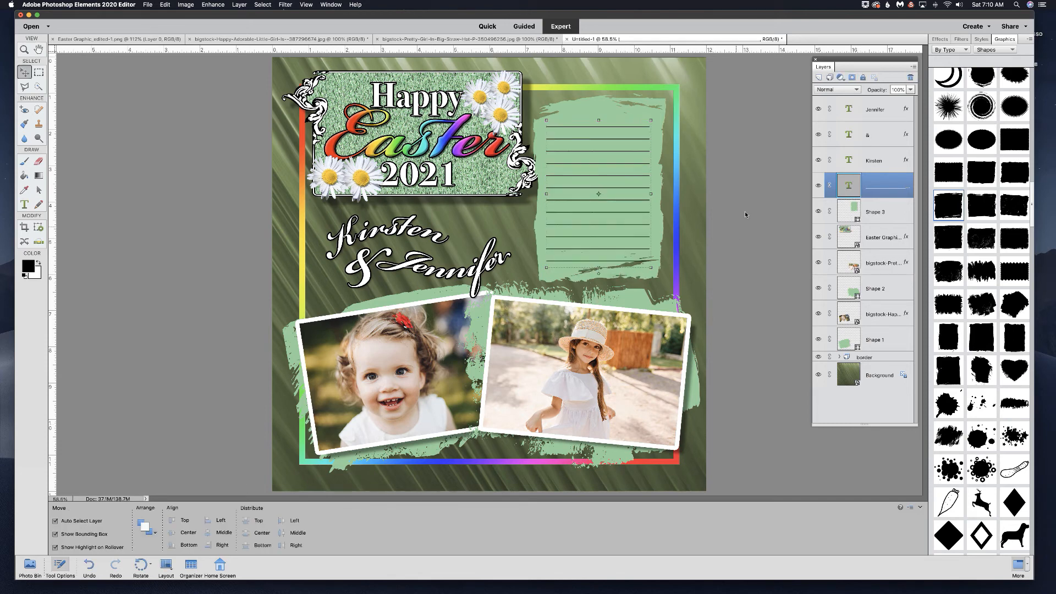
Step: Add the Flower, Daisy 01 graphic above the journaling block and scale it to about 62%
click(976, 50)
click(989, 42)
scroll(972, 154, up, 10)
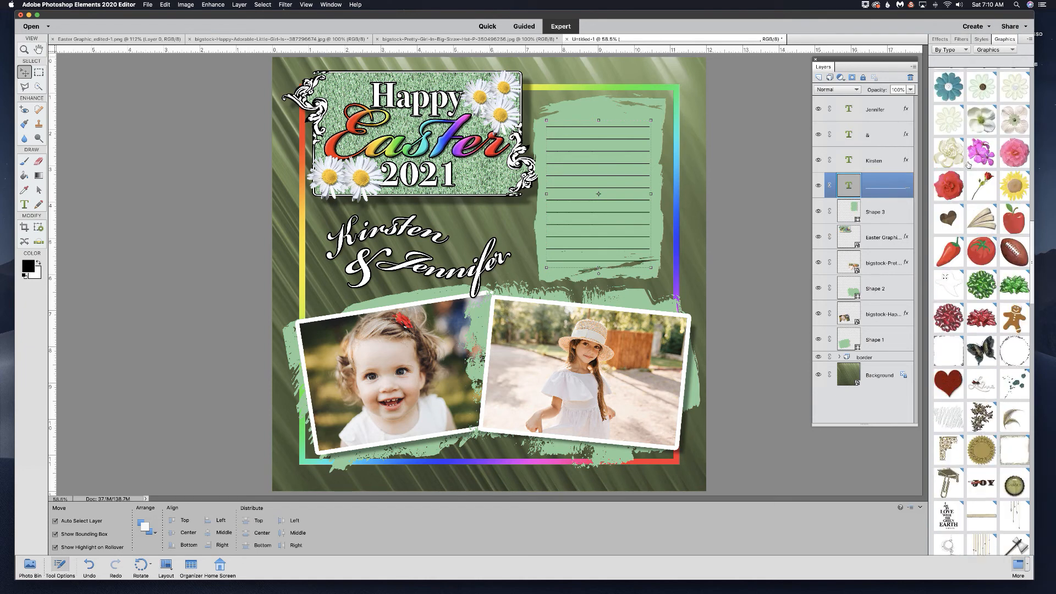
drag(949, 185, 637, 94)
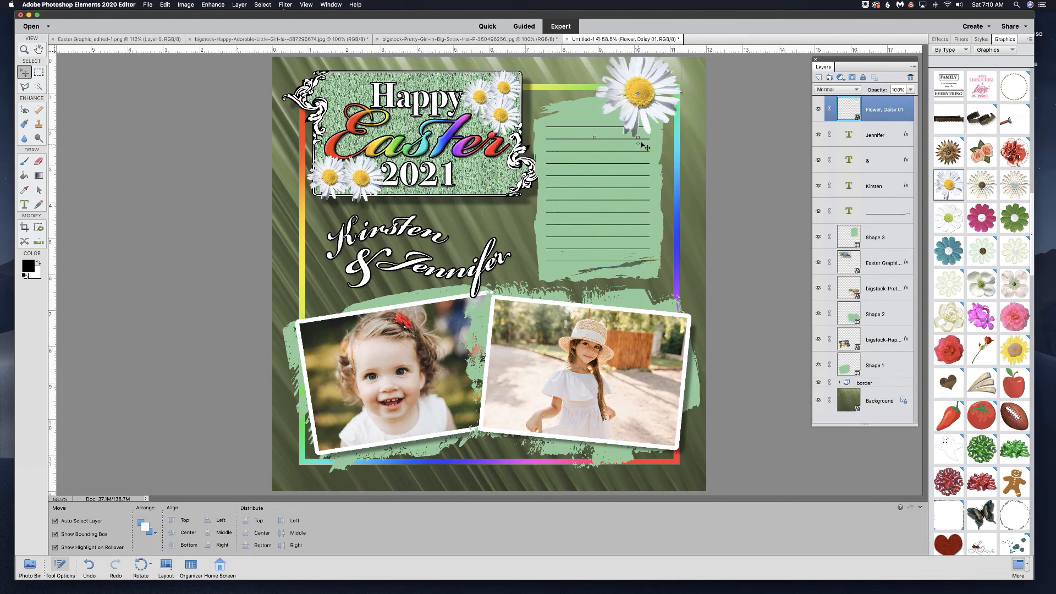
drag(595, 137, 631, 98)
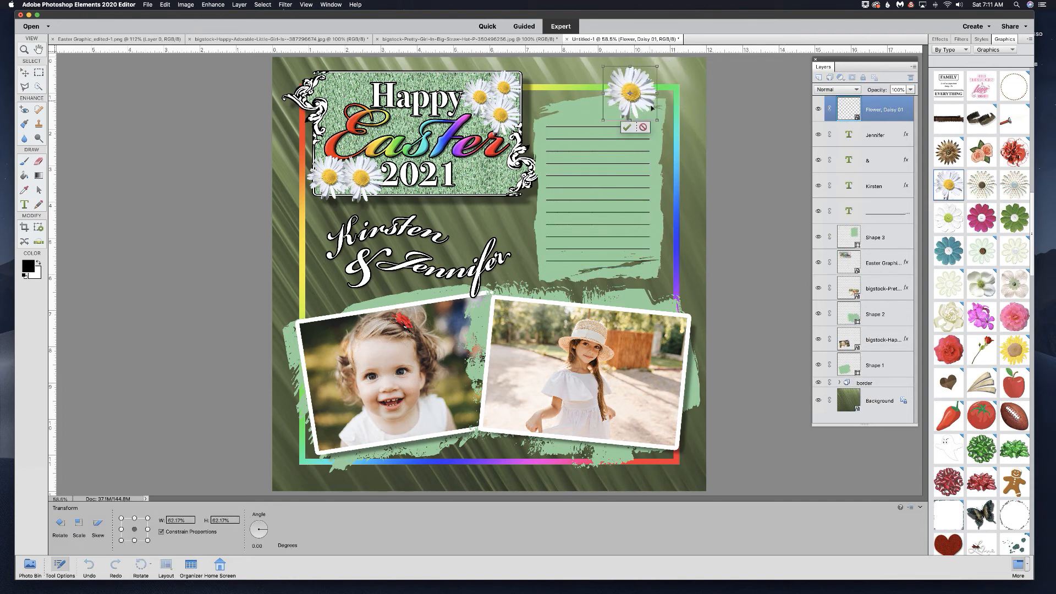
click(630, 127)
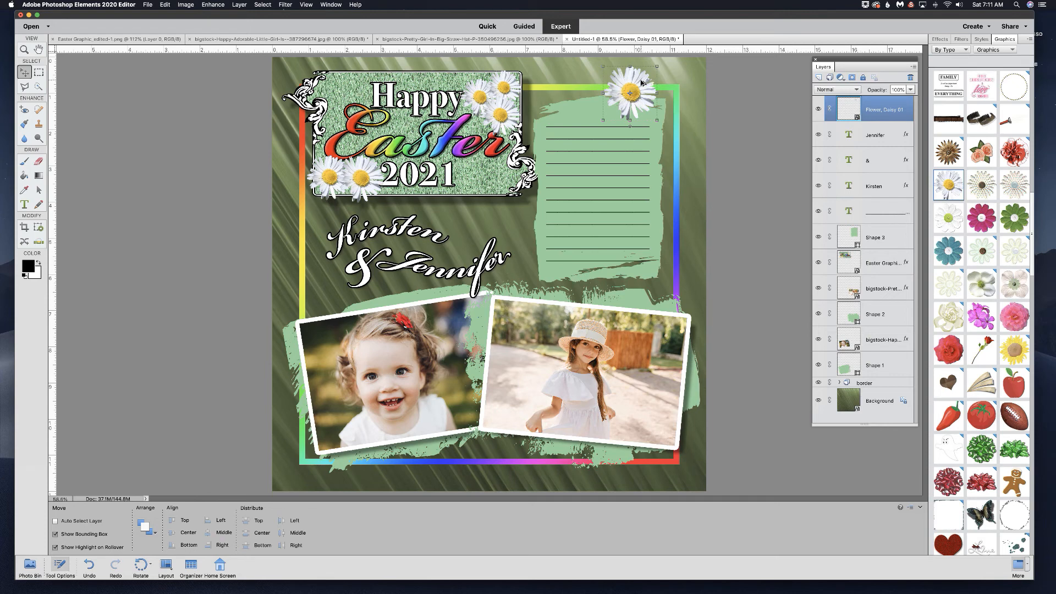
Step: Duplicate the small daisy twice to form a cluster at the page's upper-right corner, and place three larger daisies along the photos' lower edge
drag(642, 82, 684, 79)
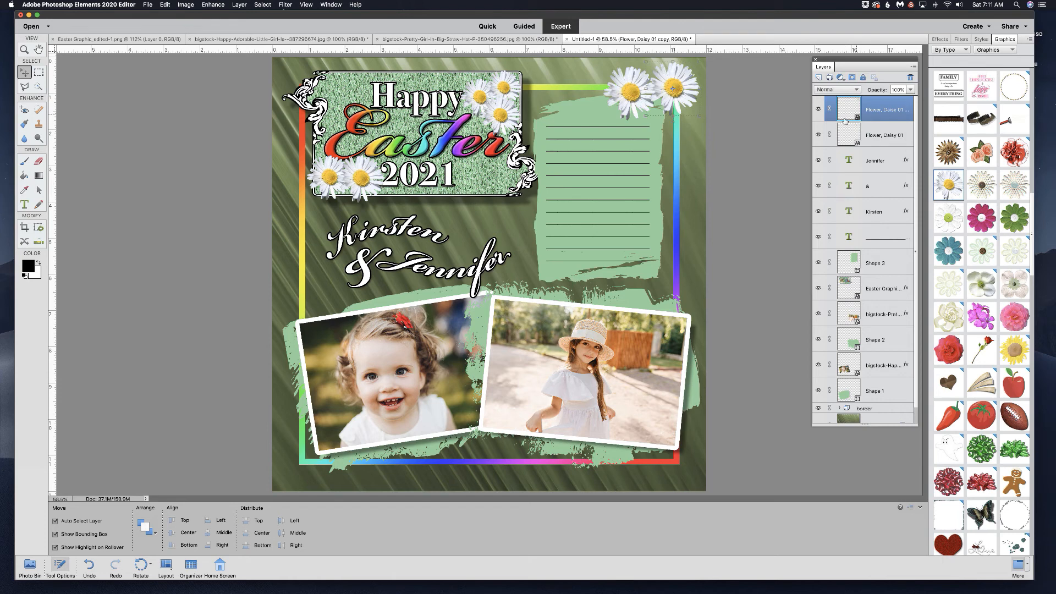
drag(678, 90, 672, 117)
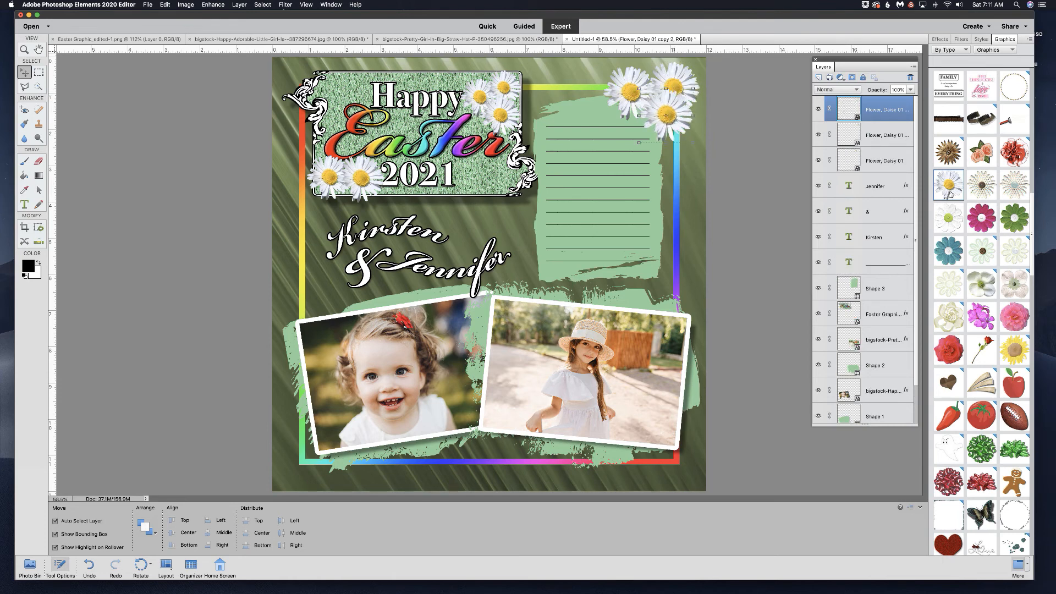
drag(948, 189, 533, 451)
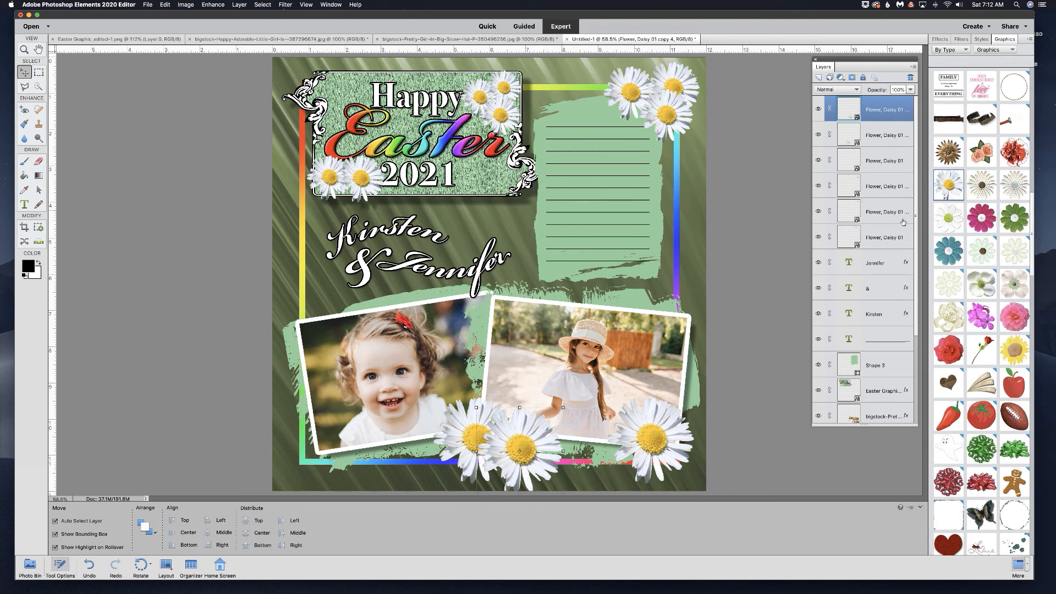
Step: Move the Easter graphic to the top of the layer stack and put Shape 2 beneath the toddler photo
drag(849, 387, 870, 96)
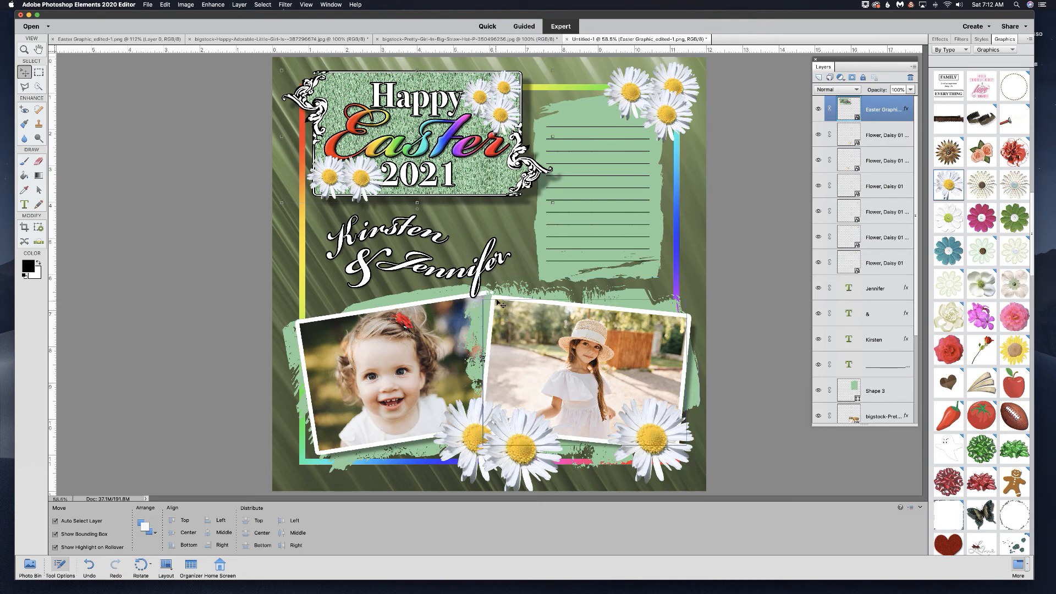
scroll(859, 285, down, 5)
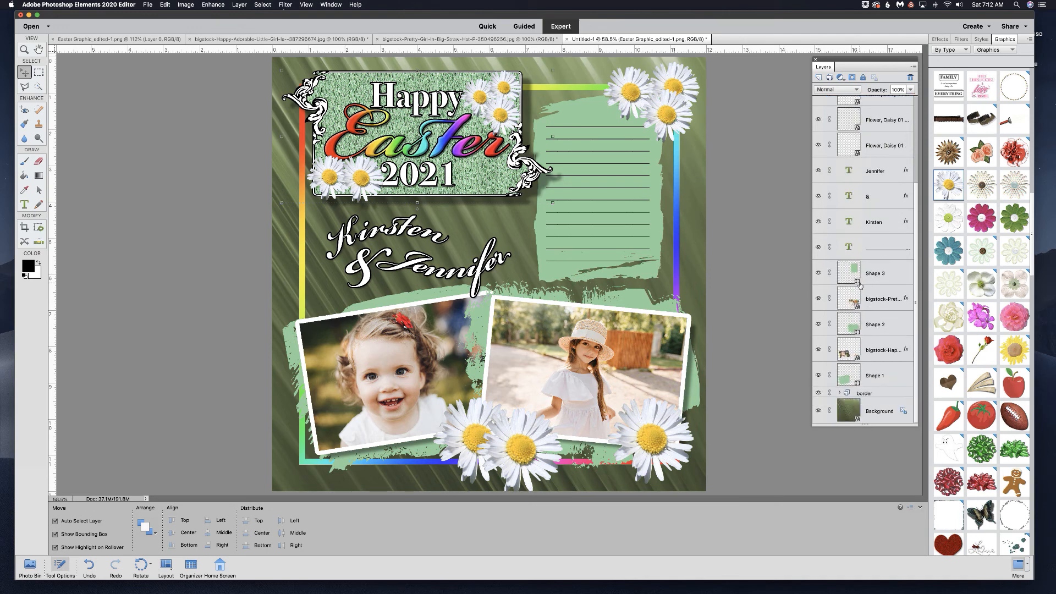
drag(866, 325, 865, 359)
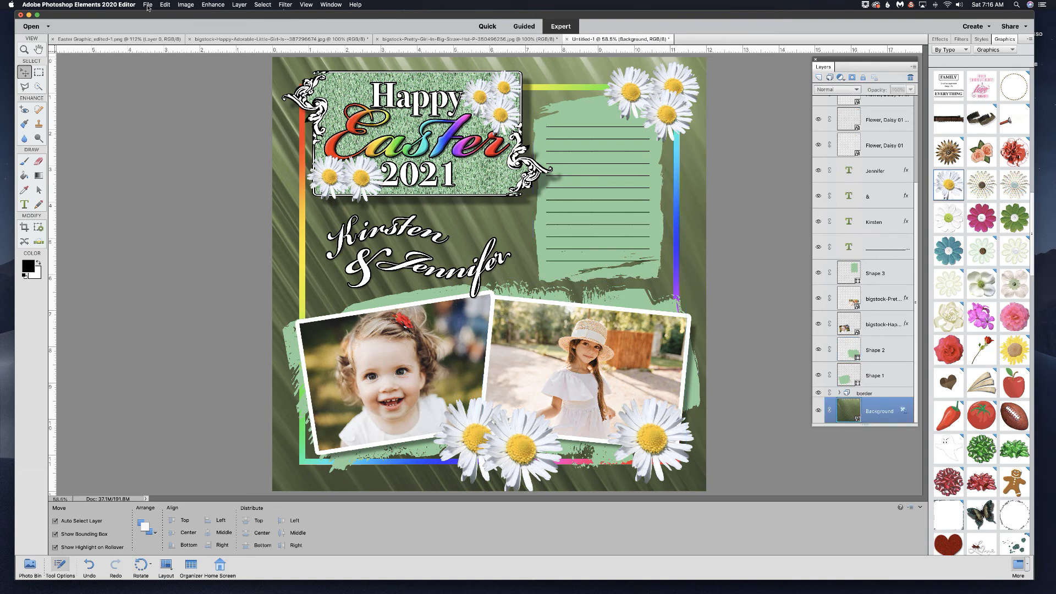
Step: Save the layered page as "Easter Scrapbook Page" in Photoshop format in the Tutorial Working Files folder
click(147, 6)
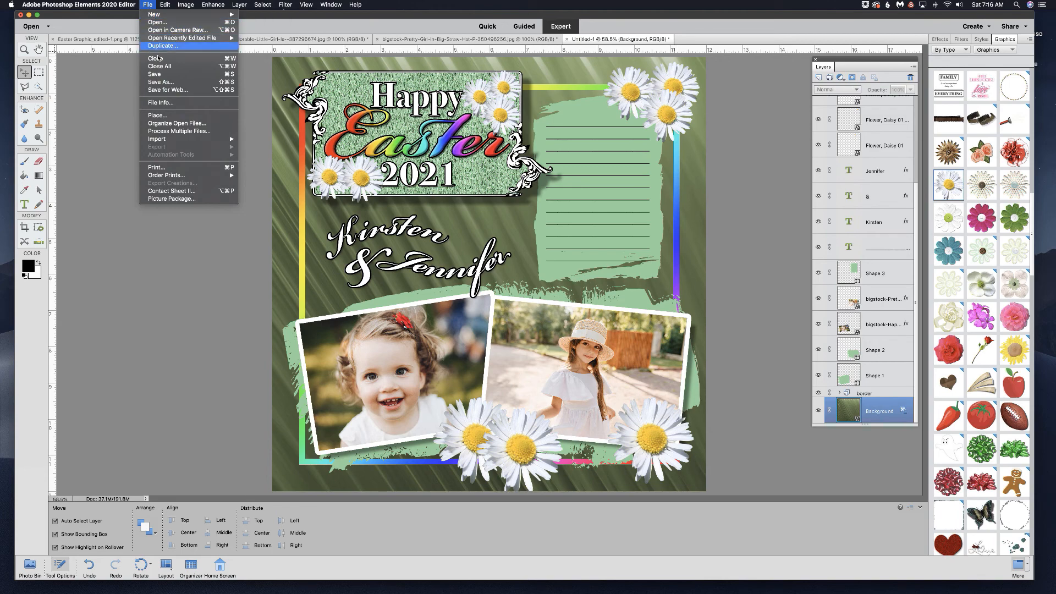
click(158, 83)
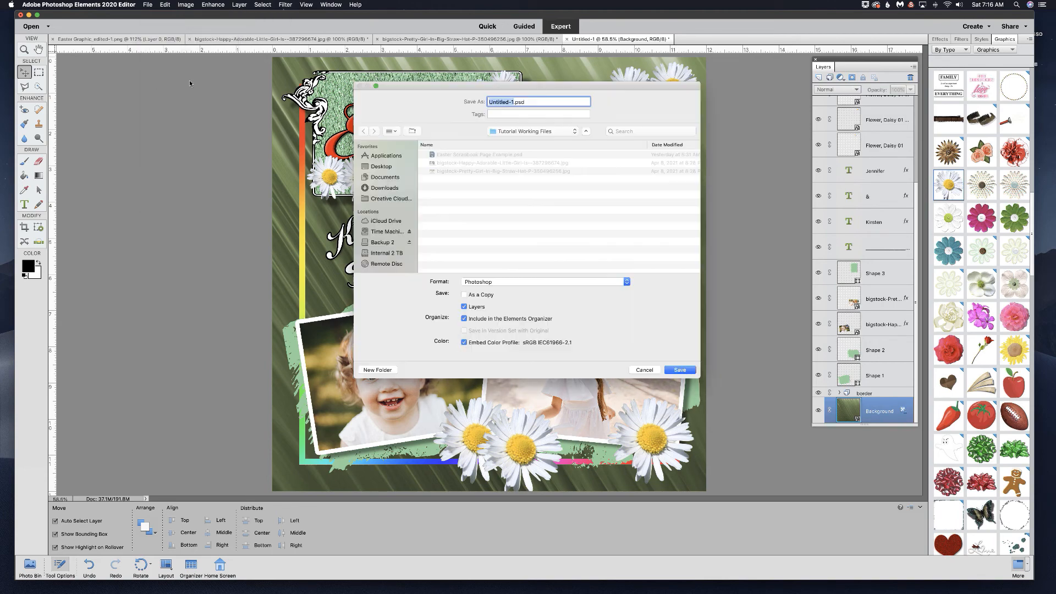
text(Easter Scrapbook Page)
click(501, 283)
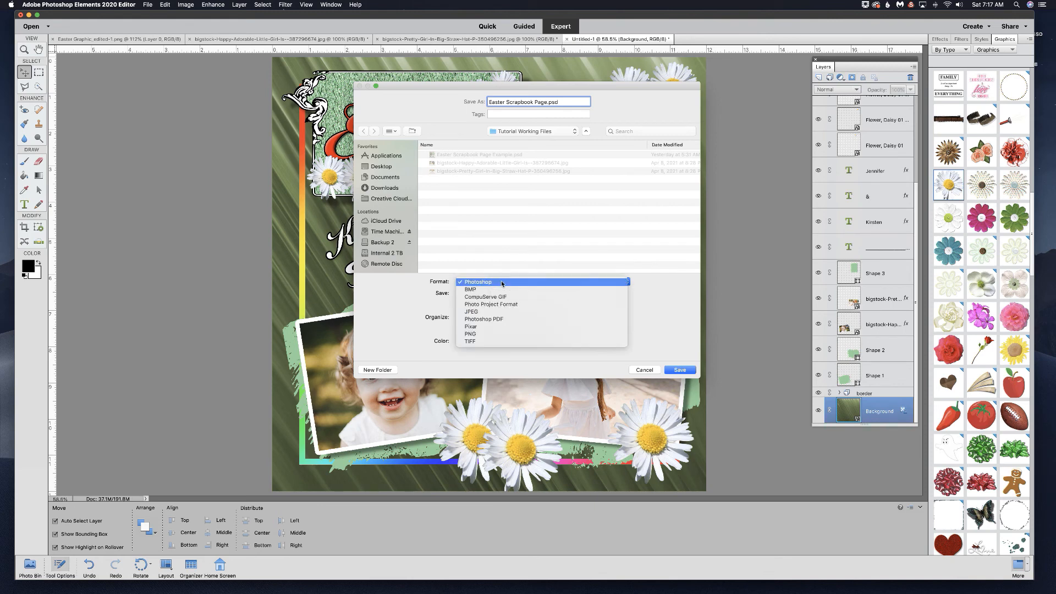
click(501, 282)
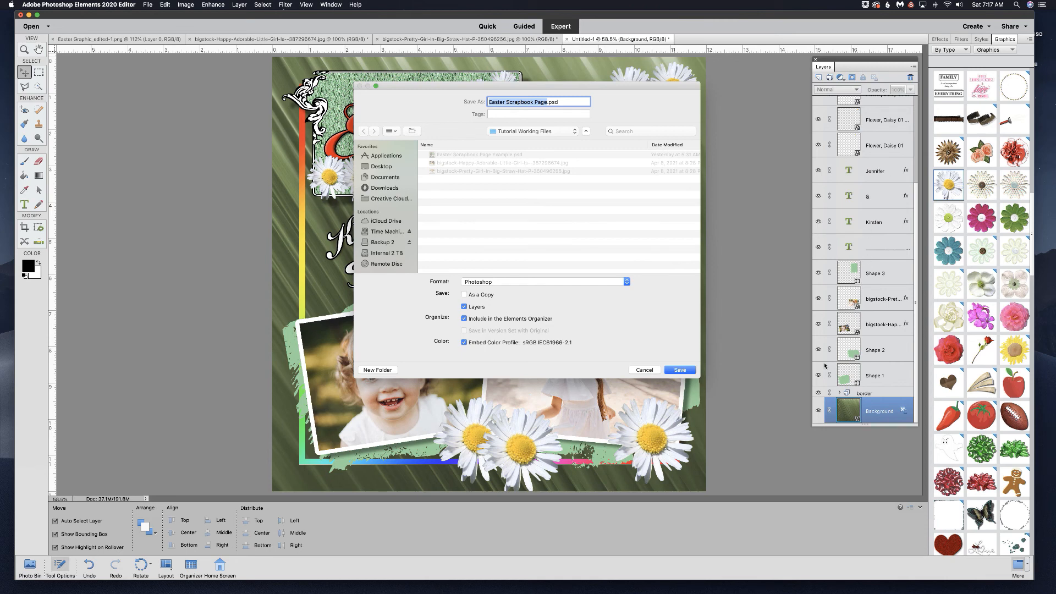
click(683, 367)
Step: Save a JPEG copy as "Easter Scrapbook Page_edited-1.jpg" at maximum quality 12 with the Baseline ("Standard") format
click(148, 6)
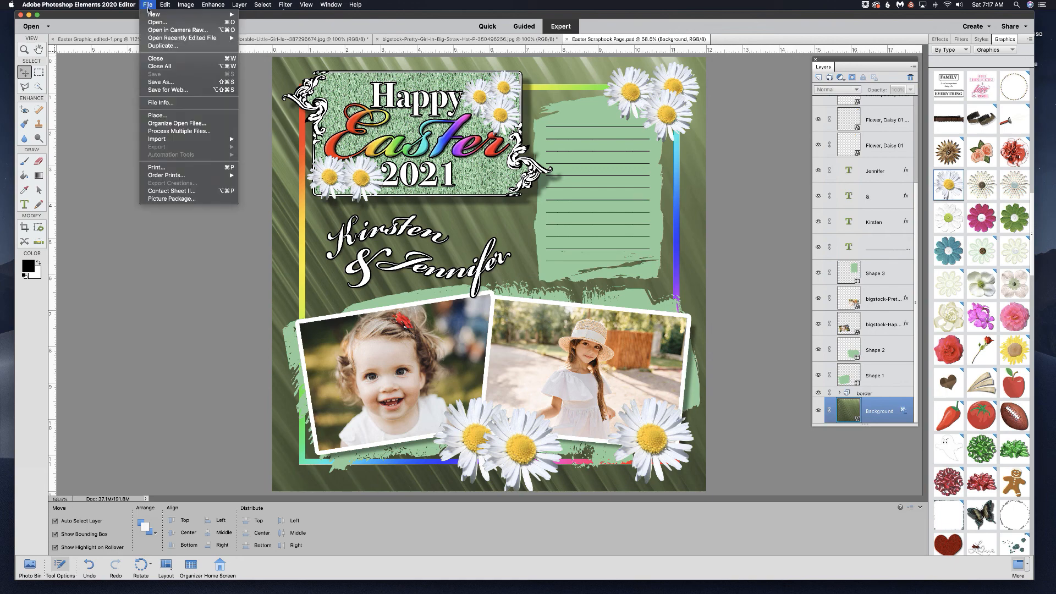
click(163, 83)
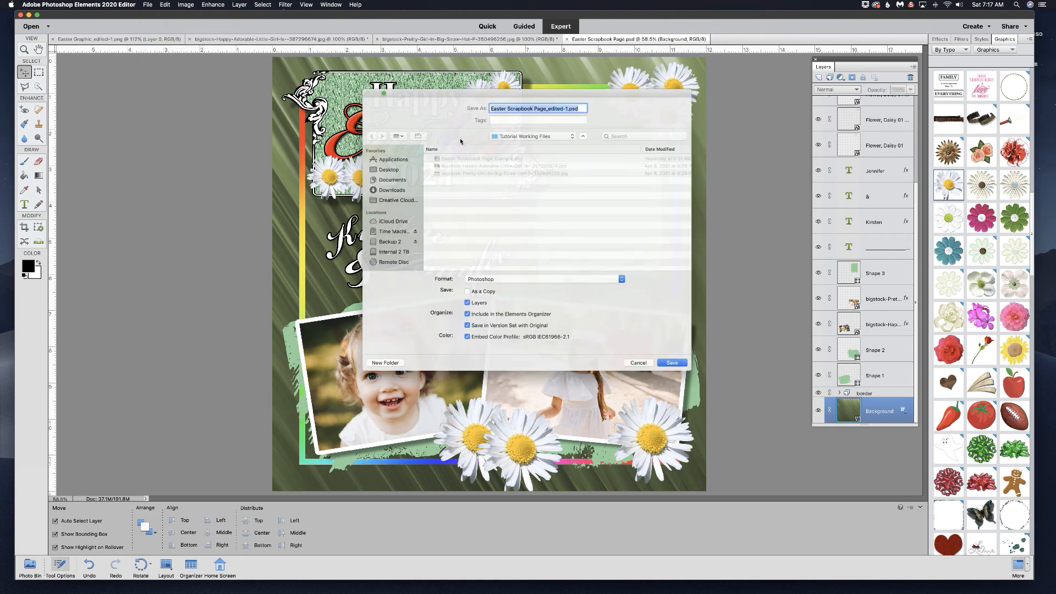
click(551, 282)
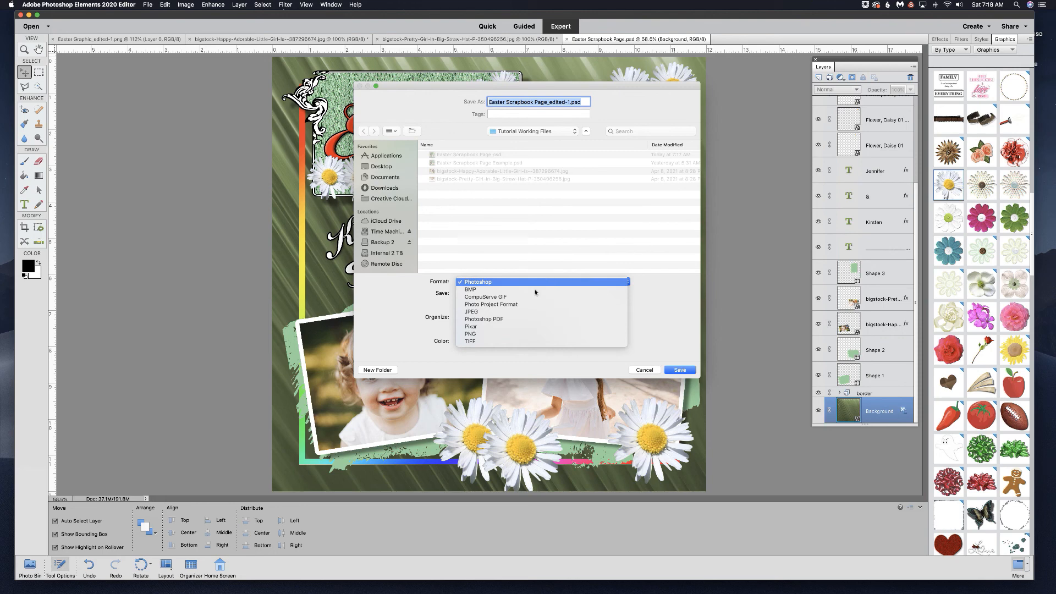
click(480, 312)
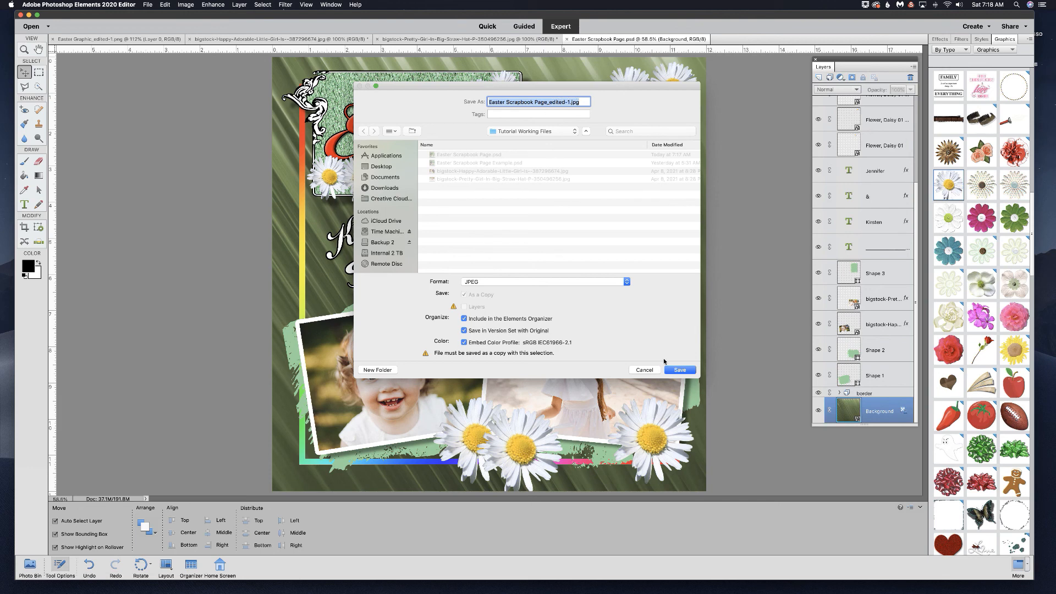
click(681, 370)
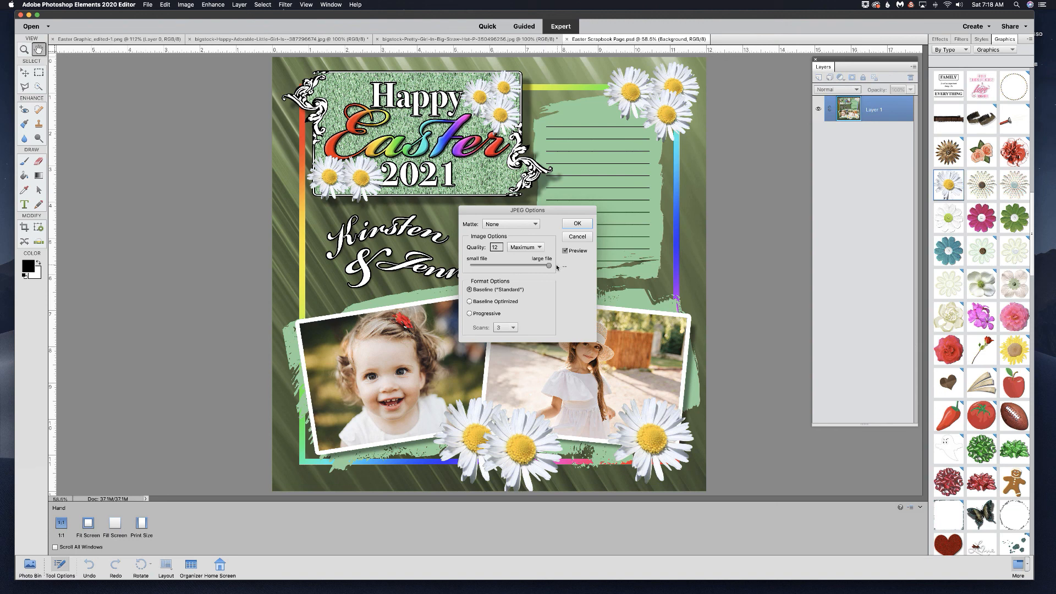
click(577, 223)
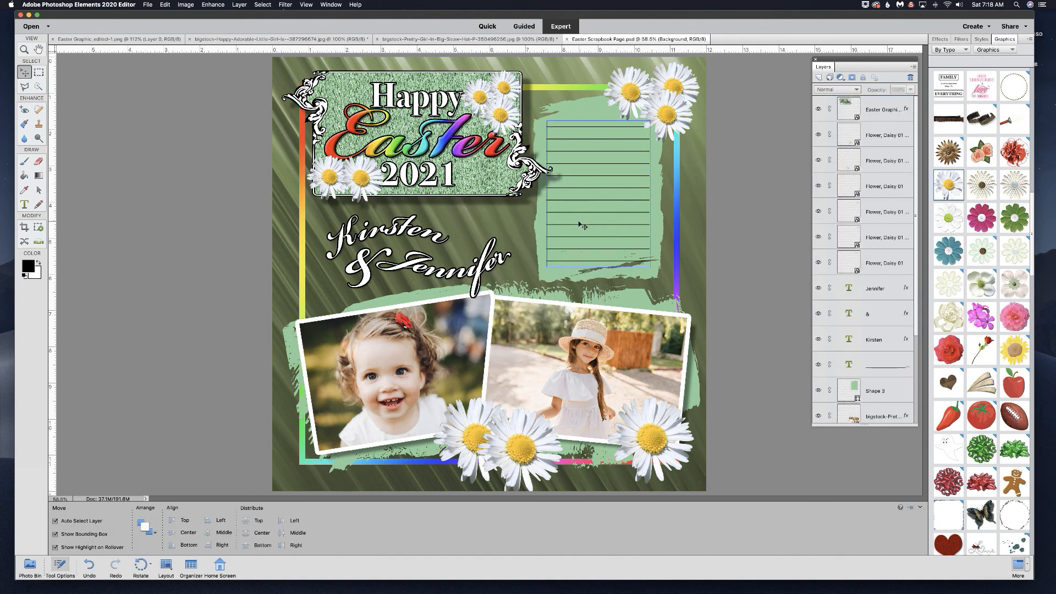